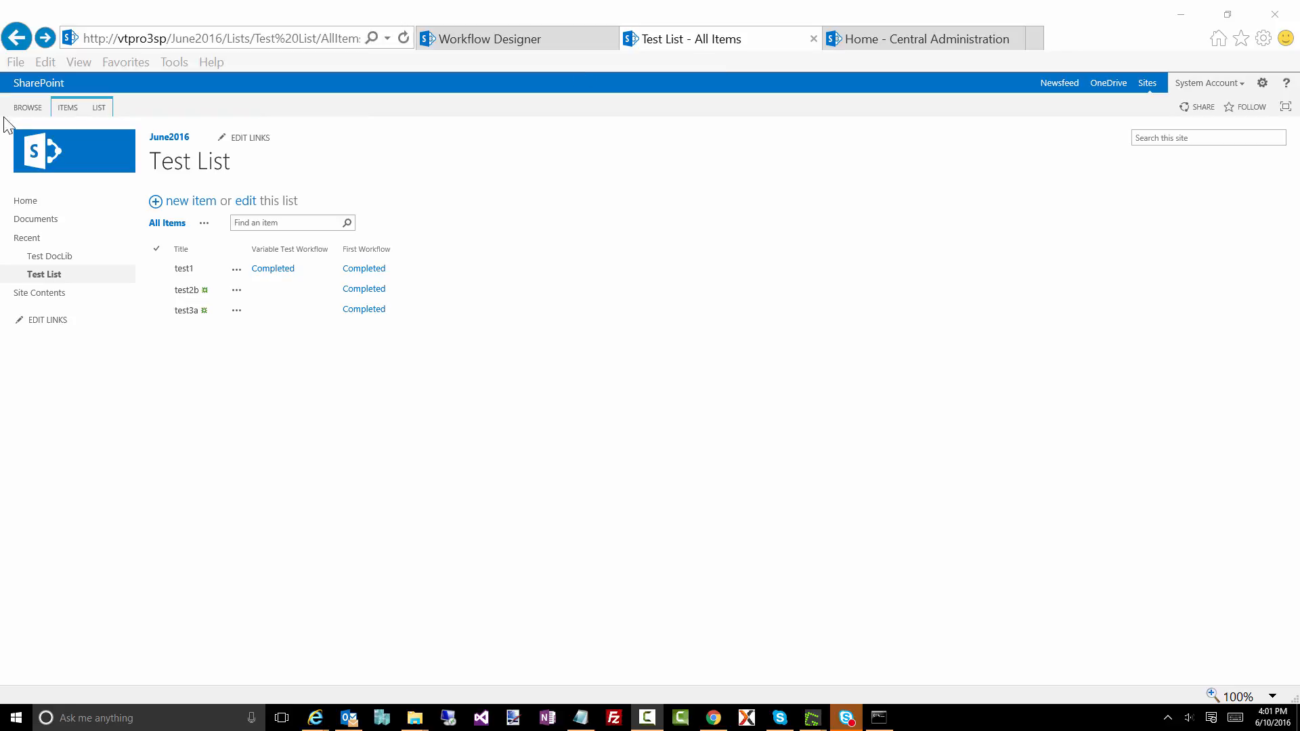
# Create a new blank Nintex workflow for Test List and search the workflow actions for Math.
pyautogui.click(100, 108)
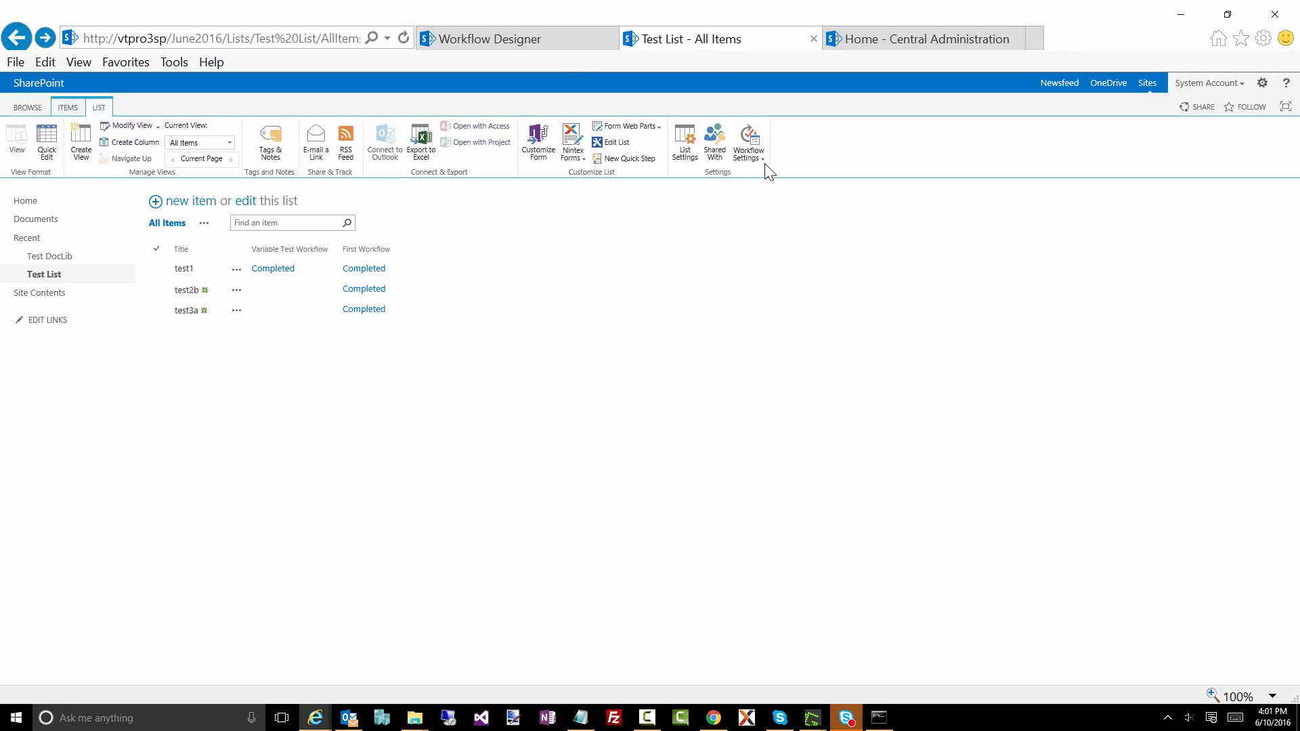
pyautogui.click(750, 145)
pyautogui.click(791, 238)
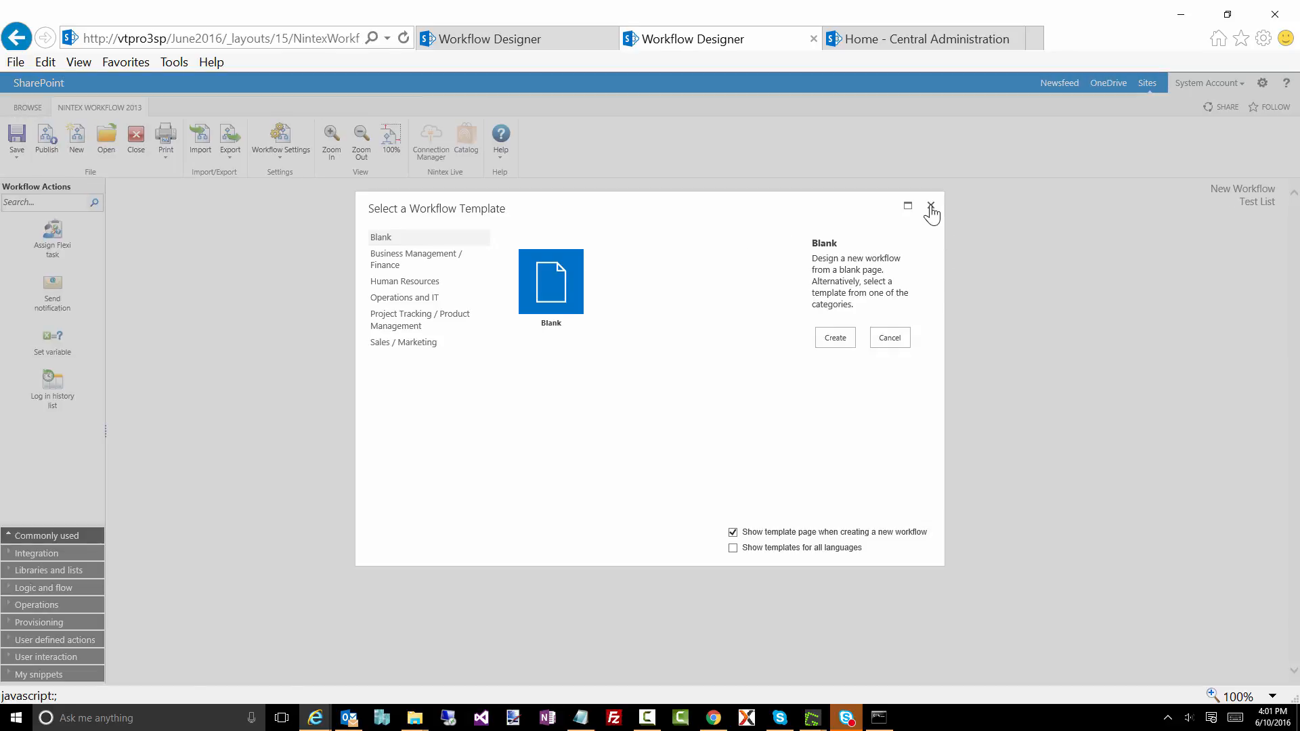
pyautogui.click(932, 208)
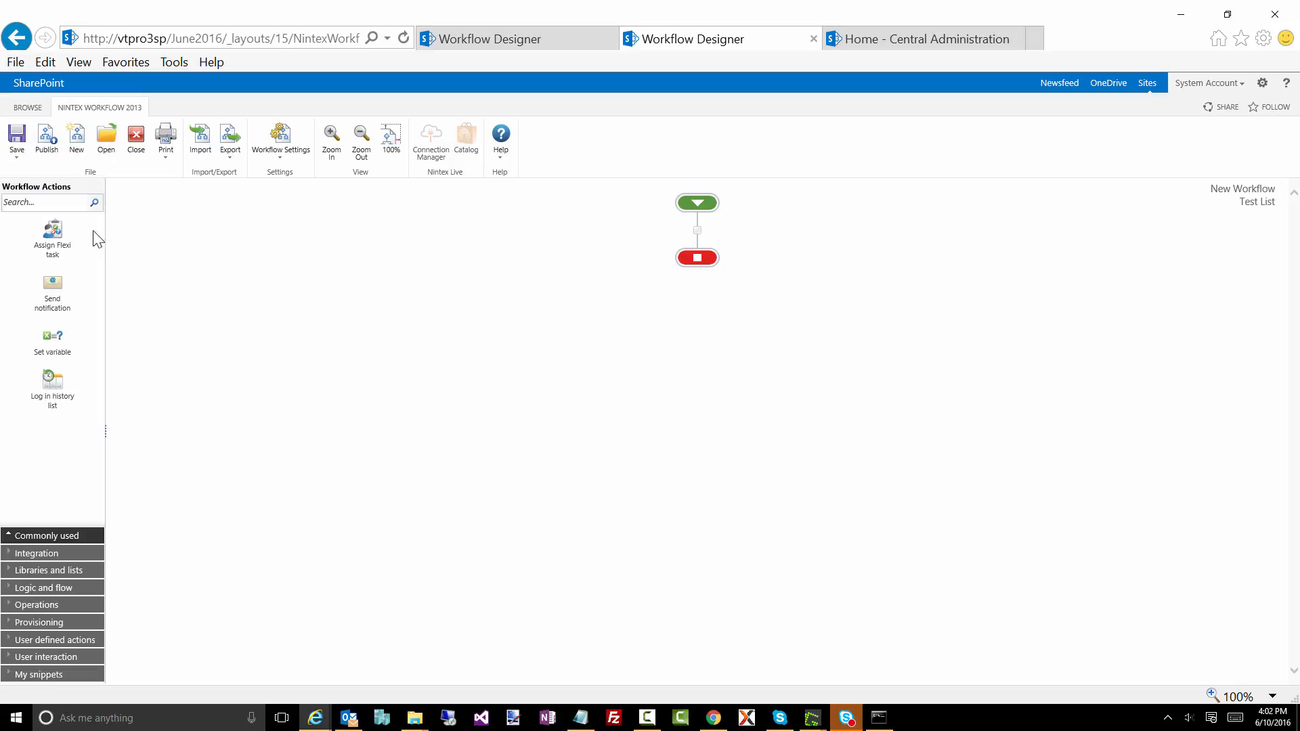
pyautogui.click(59, 204)
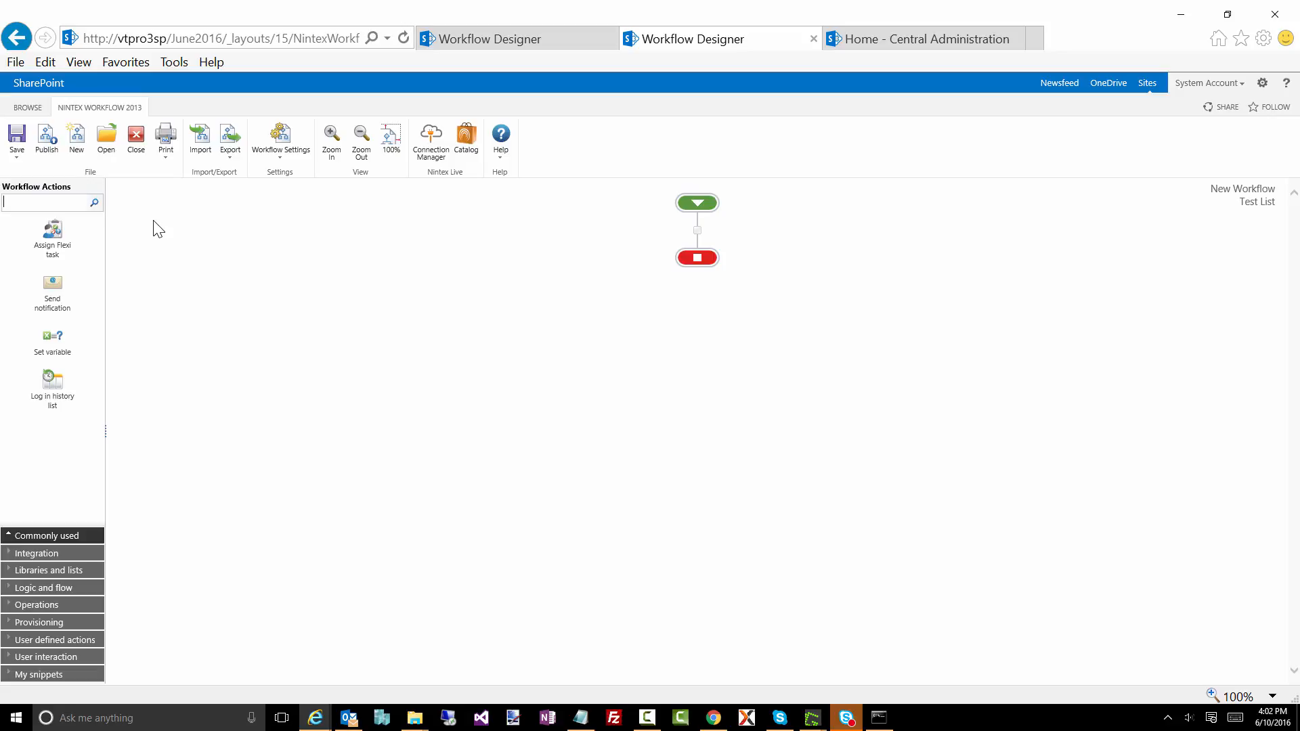
pyautogui.write('Math')
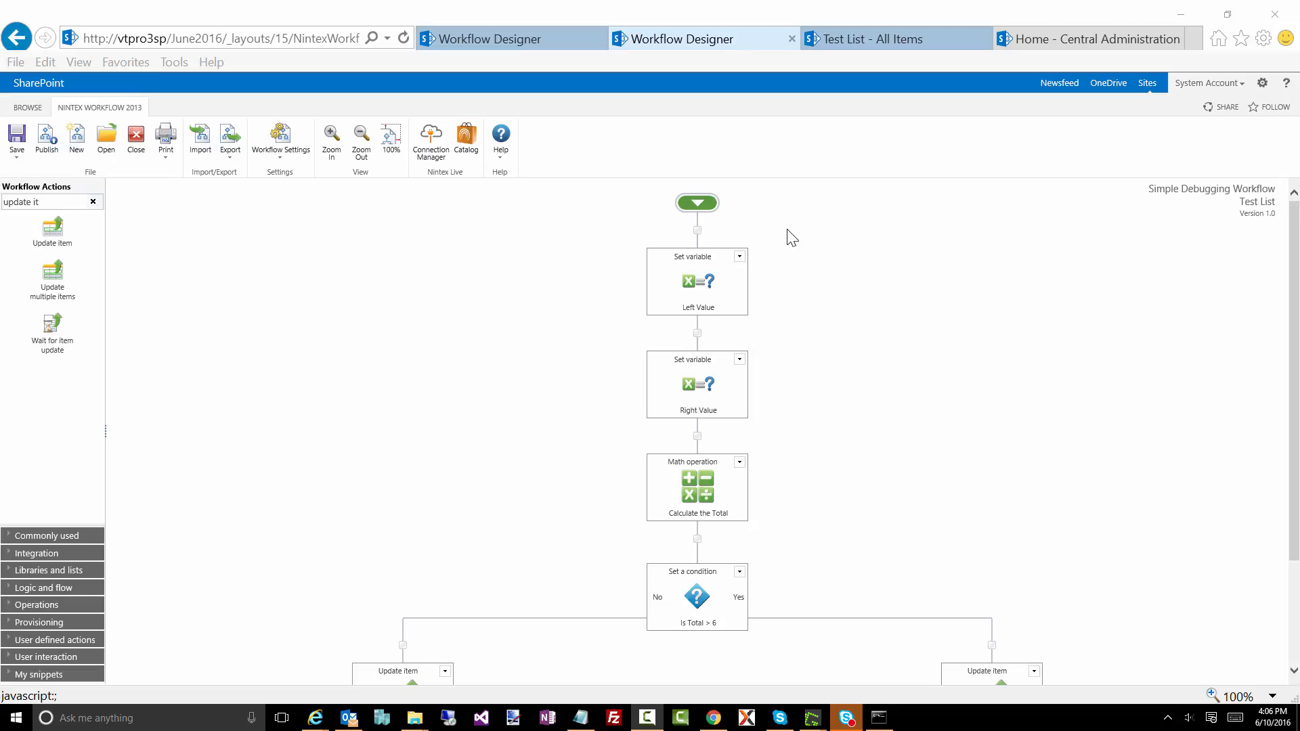
# Review the variables defined in the Simple Debugging Workflow.
pyautogui.click(280, 152)
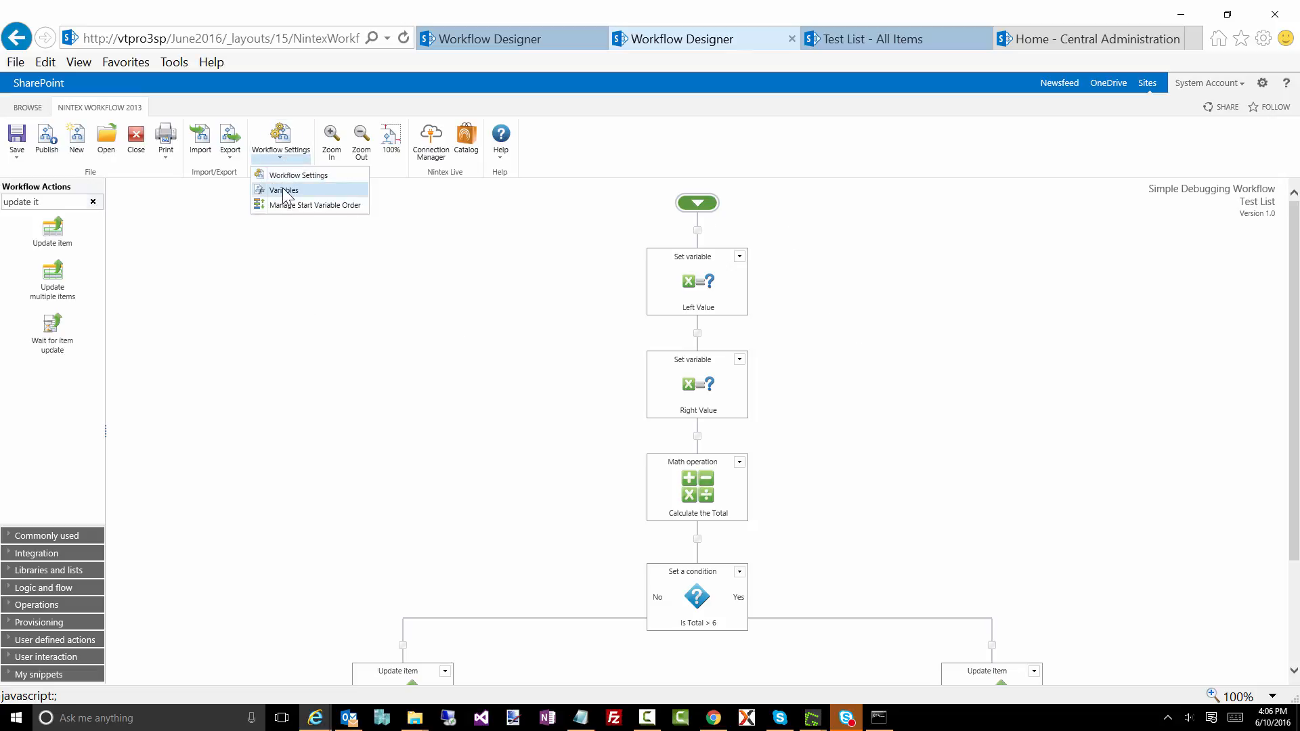
pyautogui.click(282, 188)
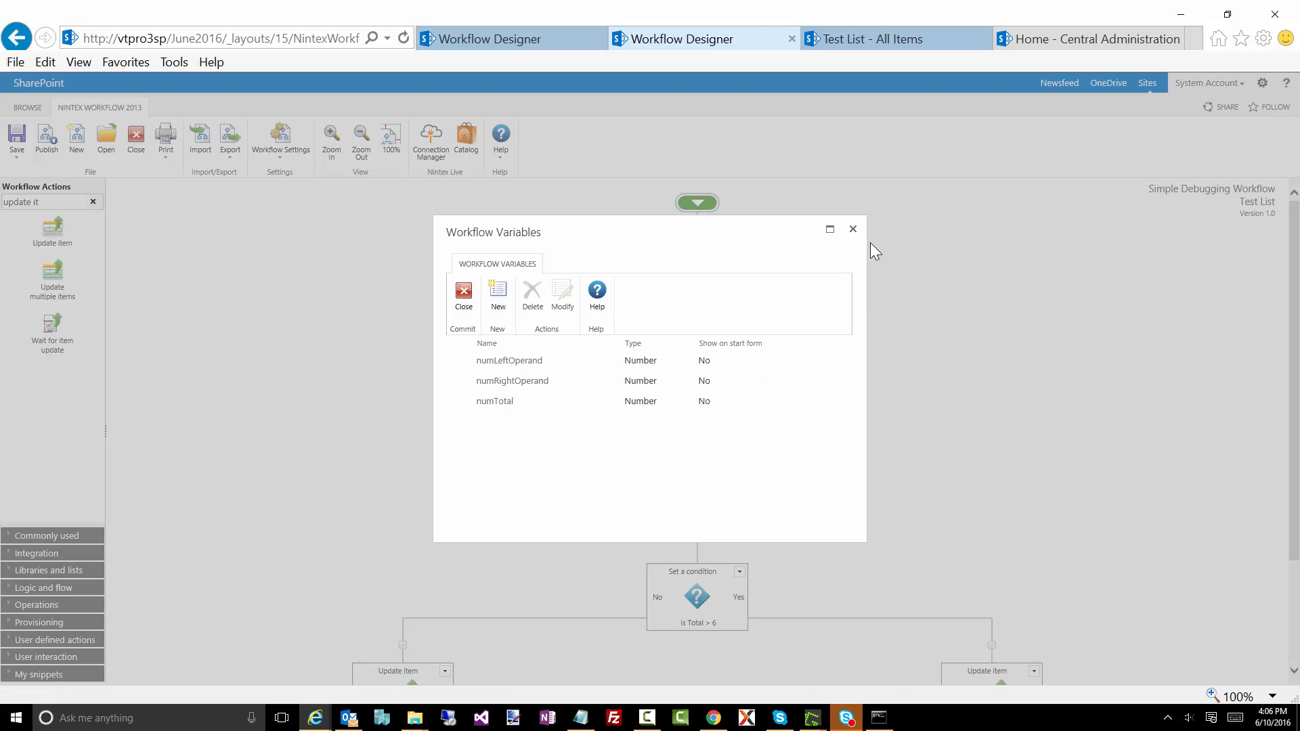
pyautogui.click(853, 230)
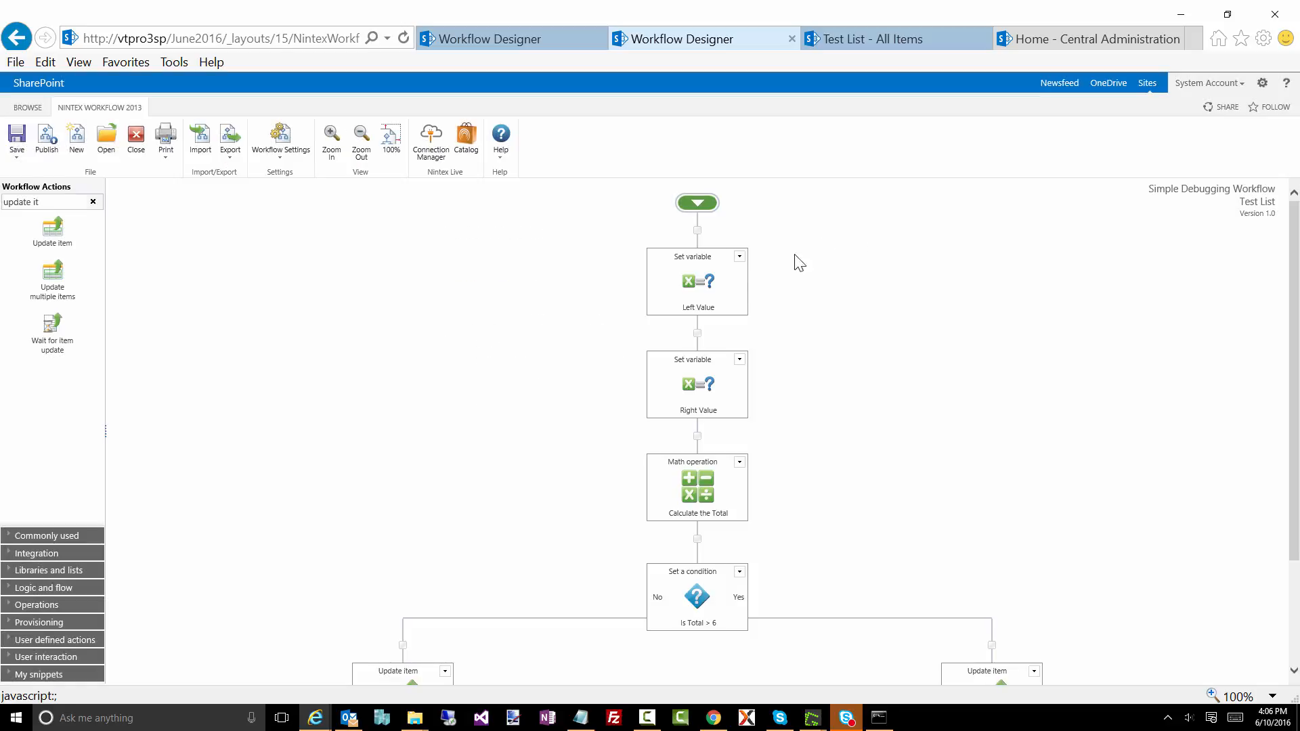
# Check what the Left Value, Right Value and Calculate the Total actions are configured to do.
pyautogui.doubleClick(702, 268)
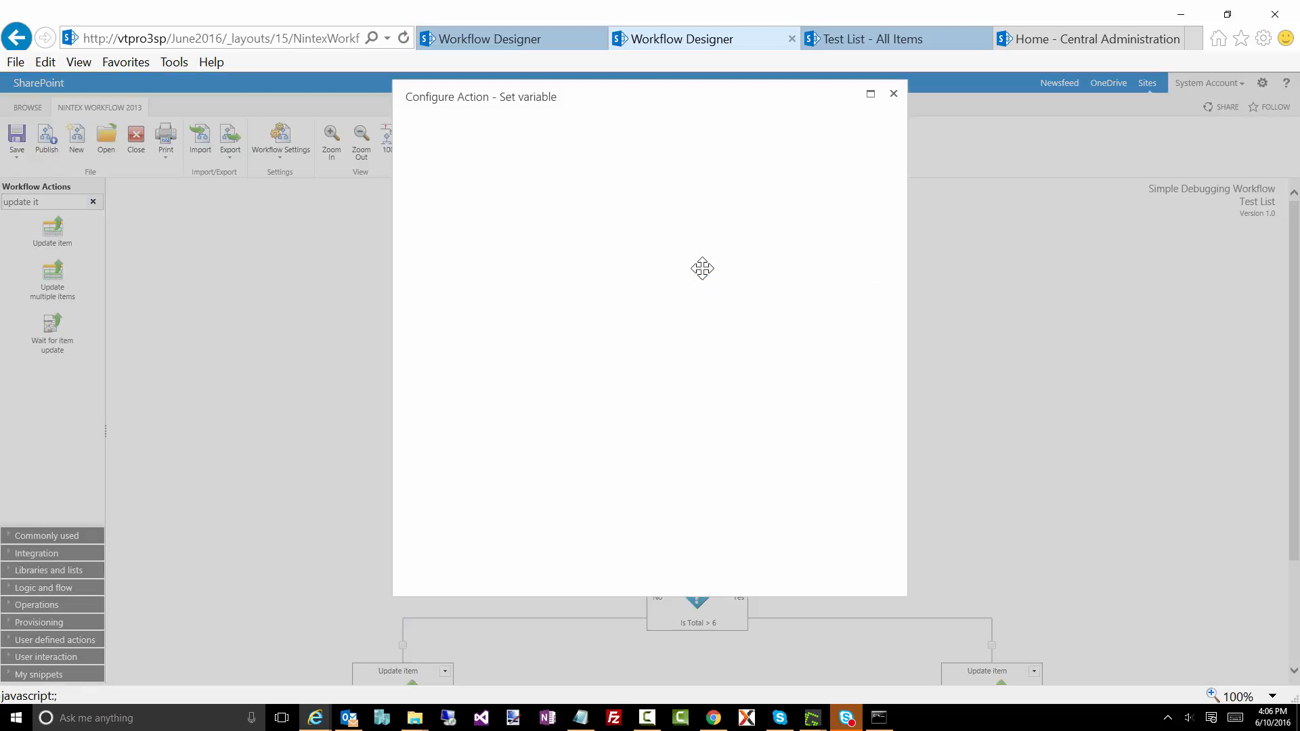
pyautogui.click(894, 94)
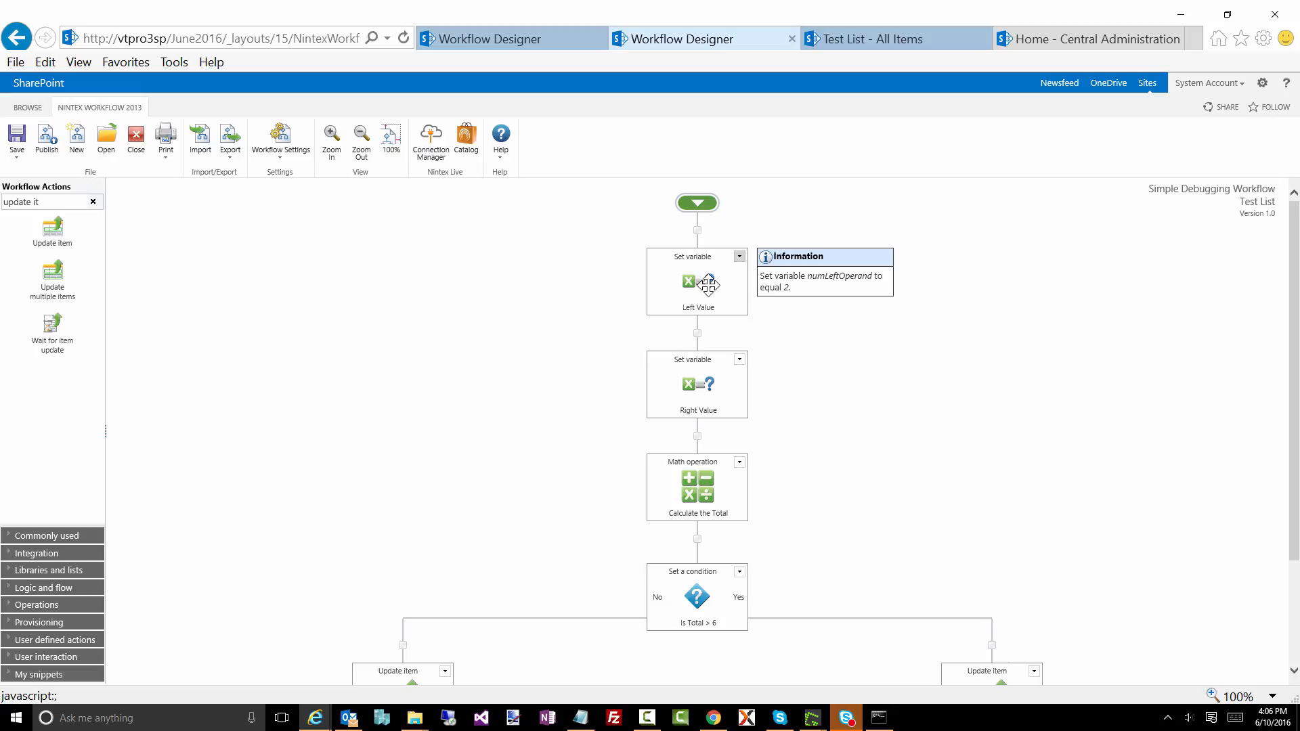
pyautogui.moveTo(712, 386)
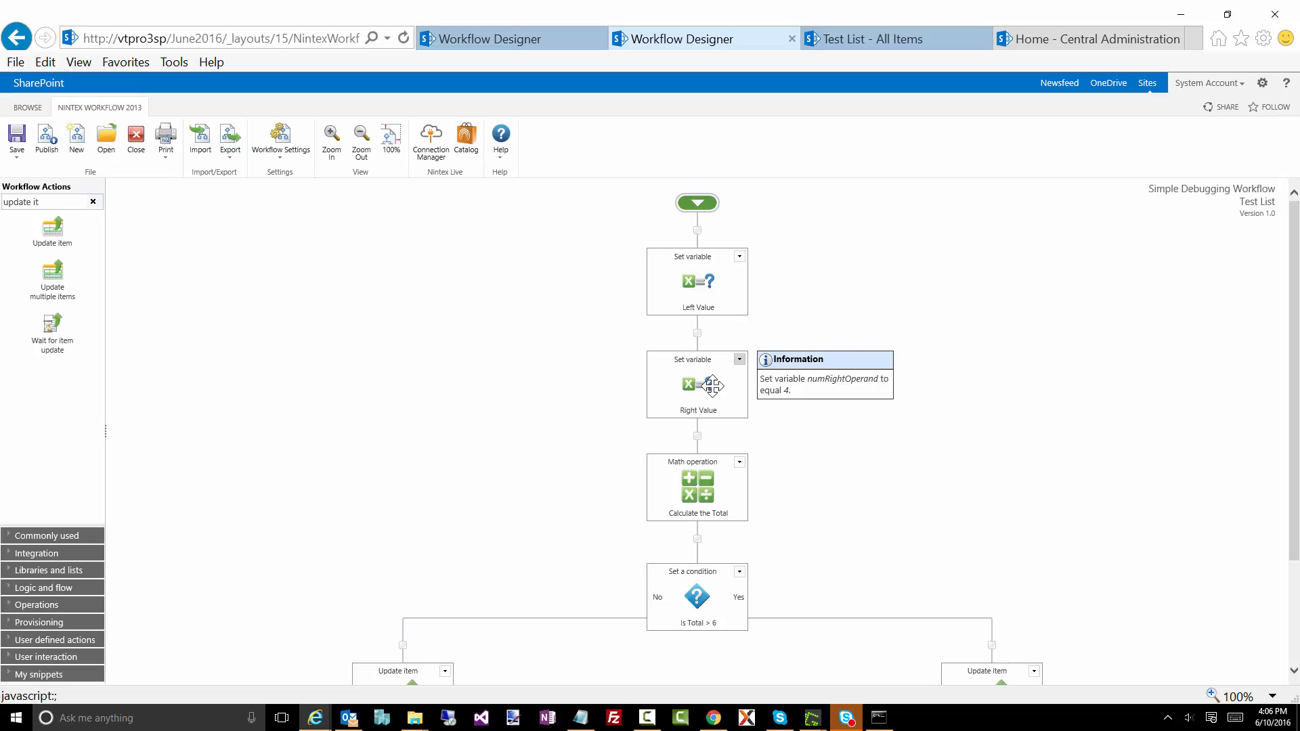
pyautogui.moveTo(713, 496)
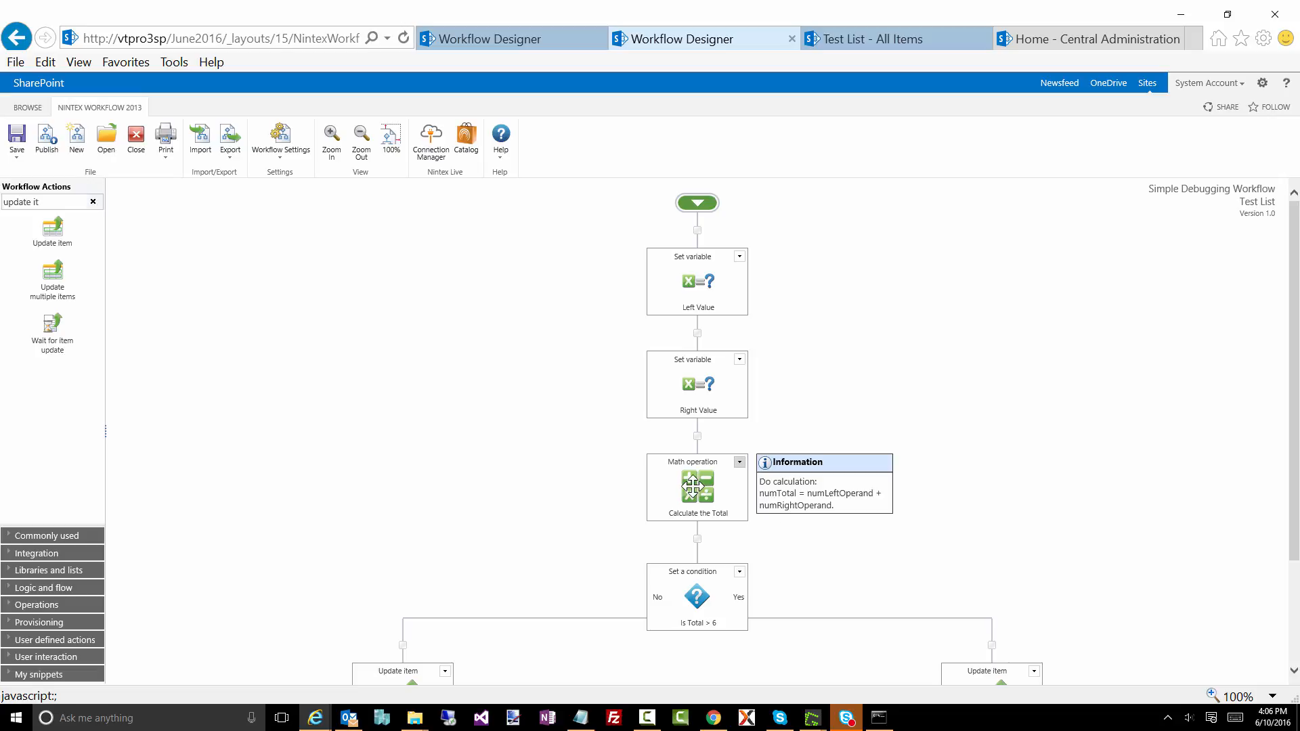
# Inspect the condition and the title text set by the Update item actions on its Yes and No branches.
pyautogui.scroll(-3, 692, 486)
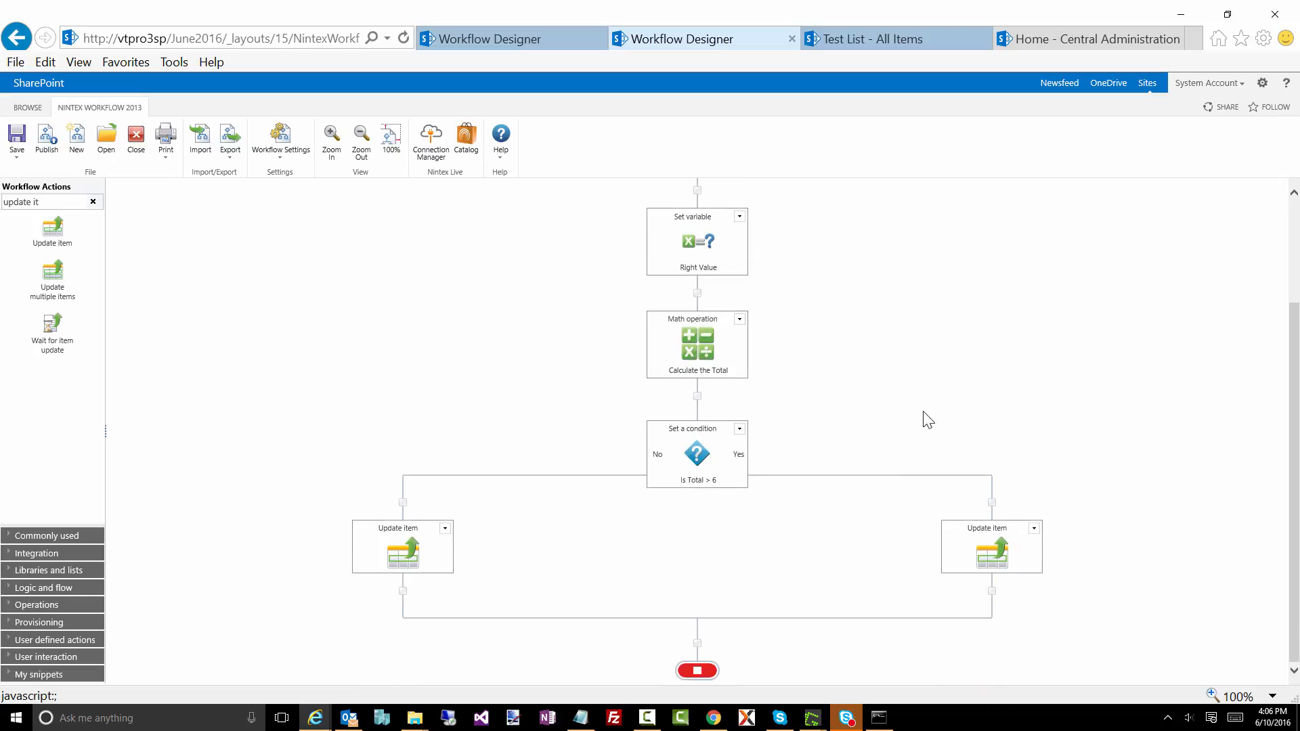
pyautogui.moveTo(691, 455)
pyautogui.doubleClick(1001, 553)
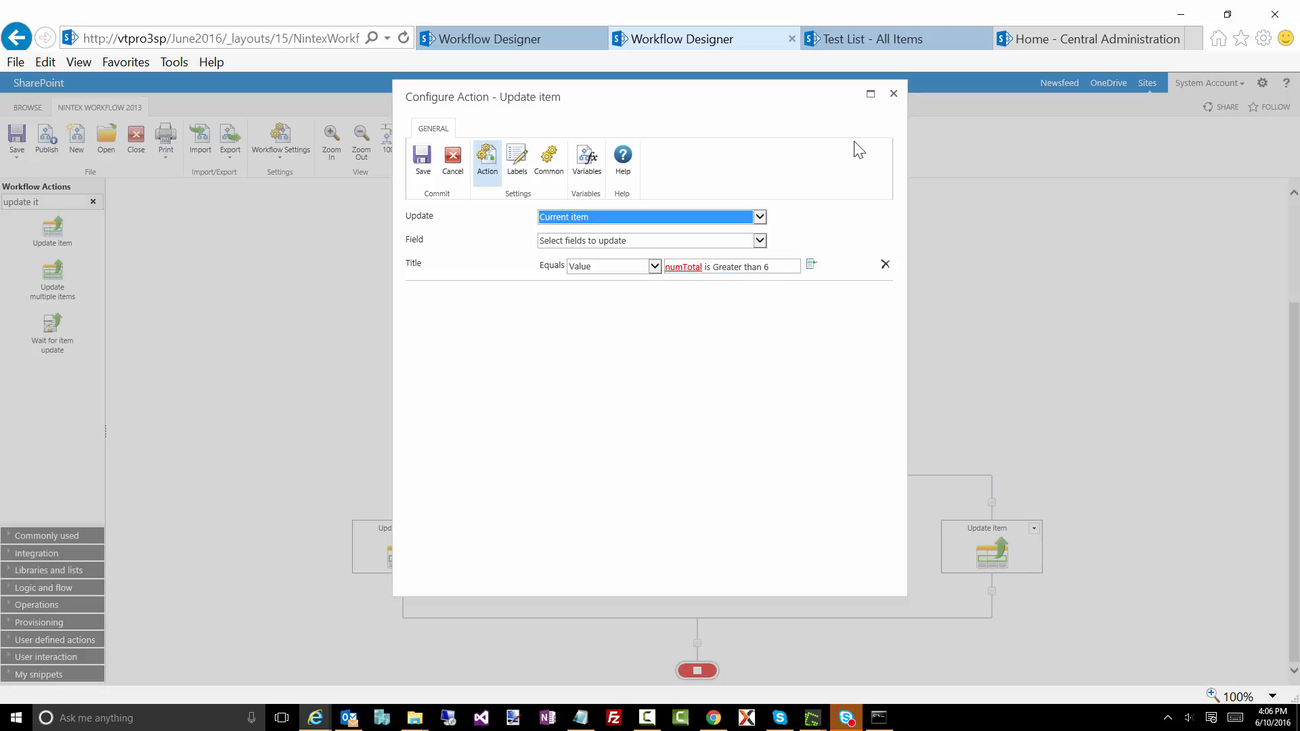
pyautogui.click(894, 95)
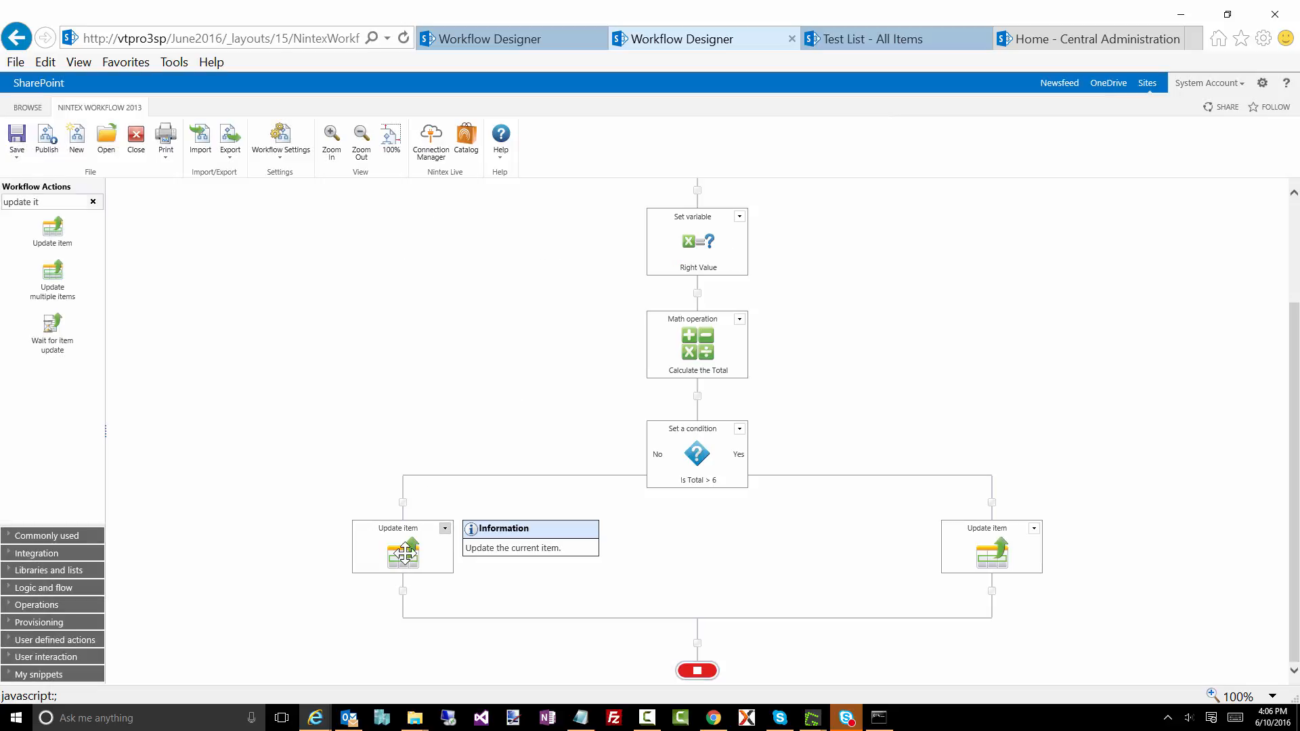
pyautogui.doubleClick(405, 552)
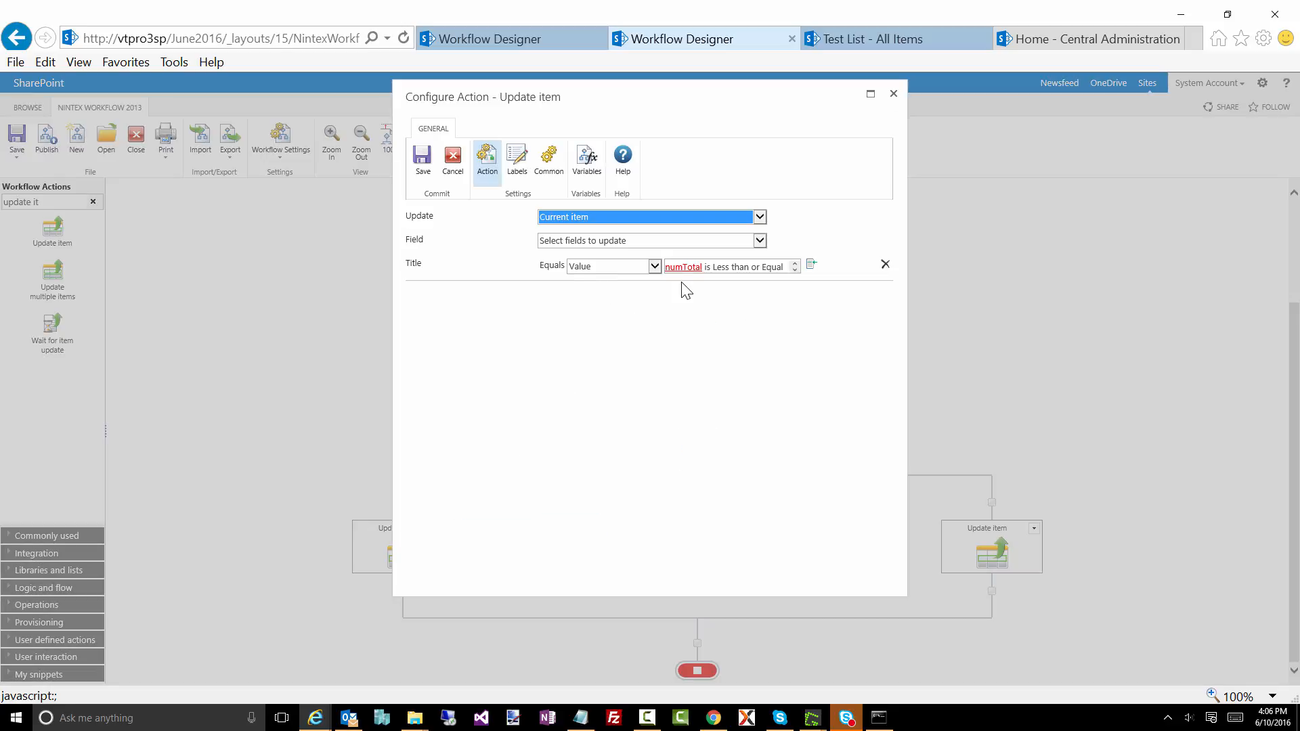
pyautogui.click(794, 270)
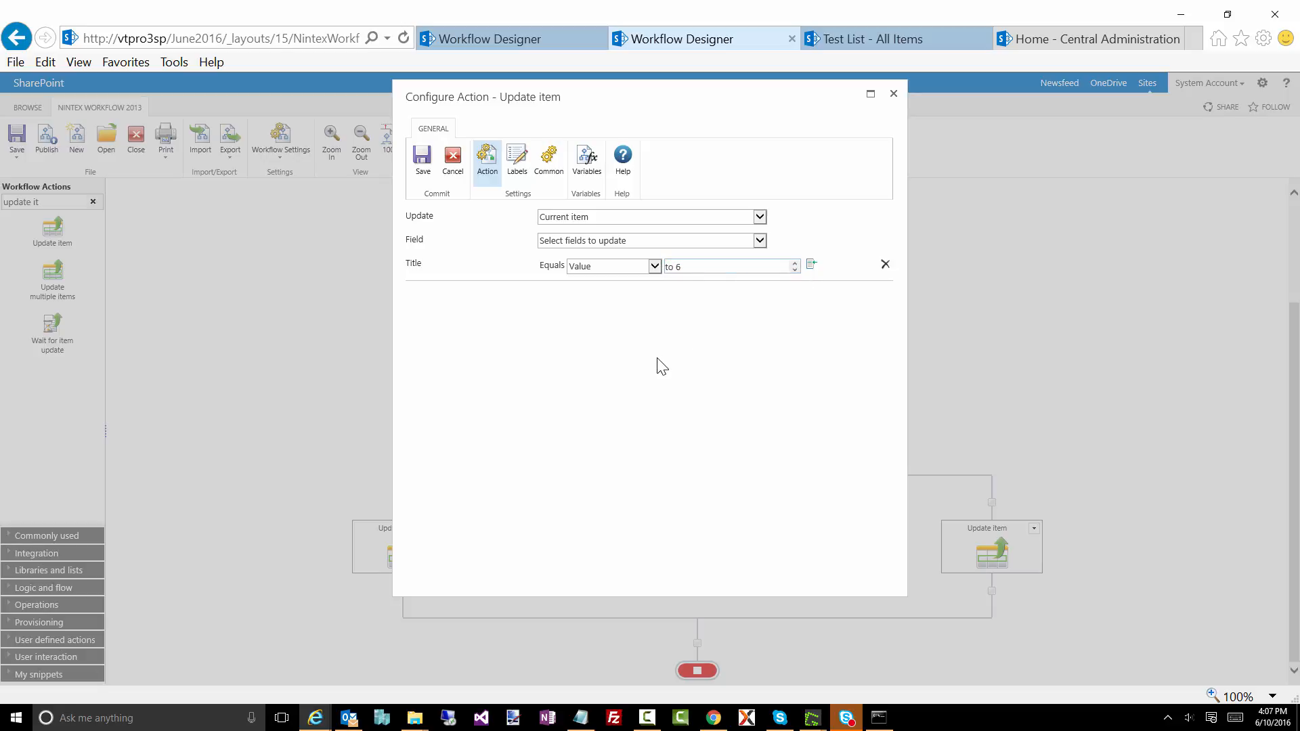
pyautogui.click(893, 94)
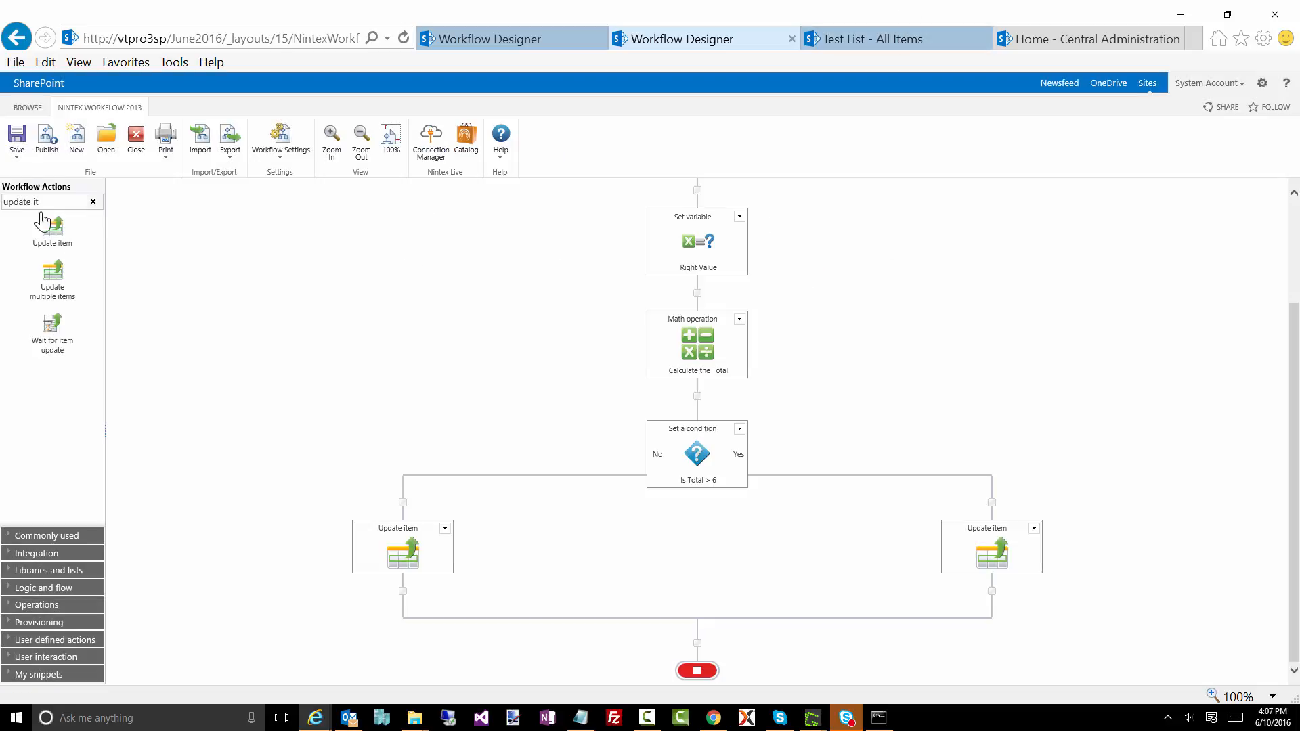
# Start the Simple Debugging Workflow on the test1 item in Test List.
pyautogui.click(844, 43)
pyautogui.click(237, 271)
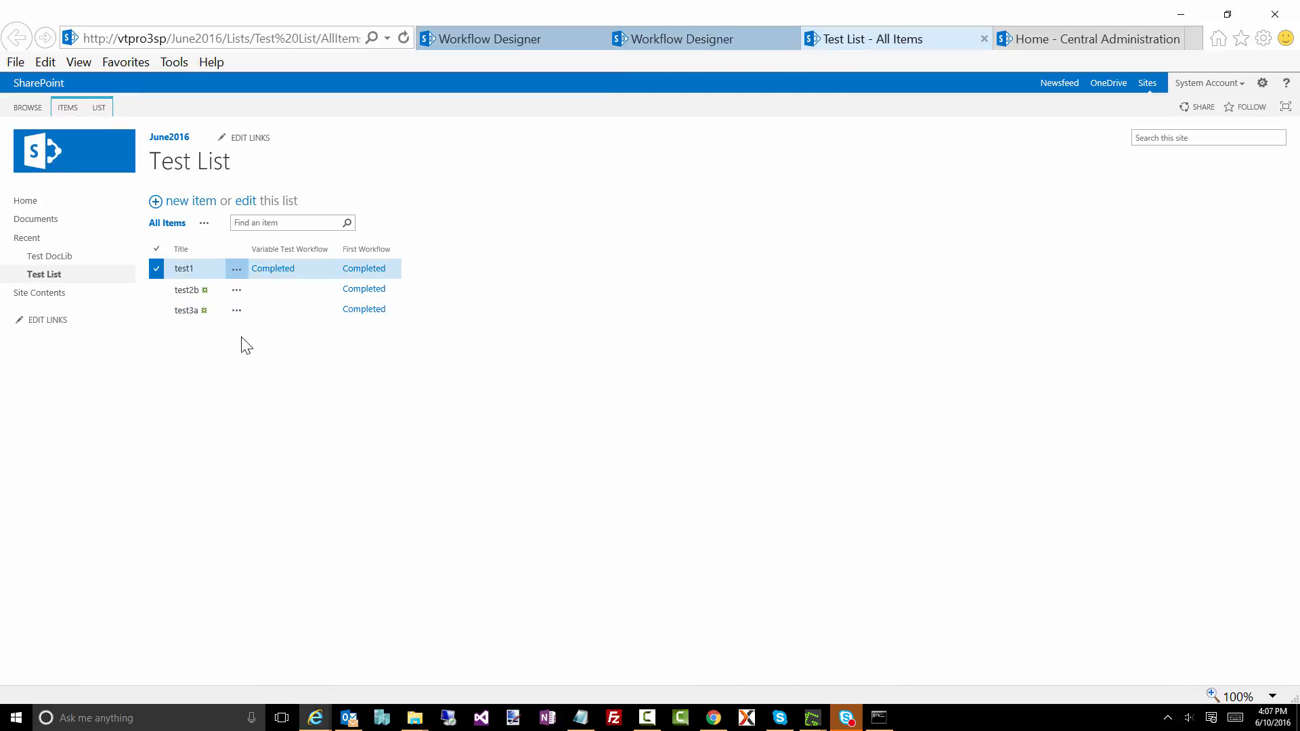
pyautogui.click(259, 359)
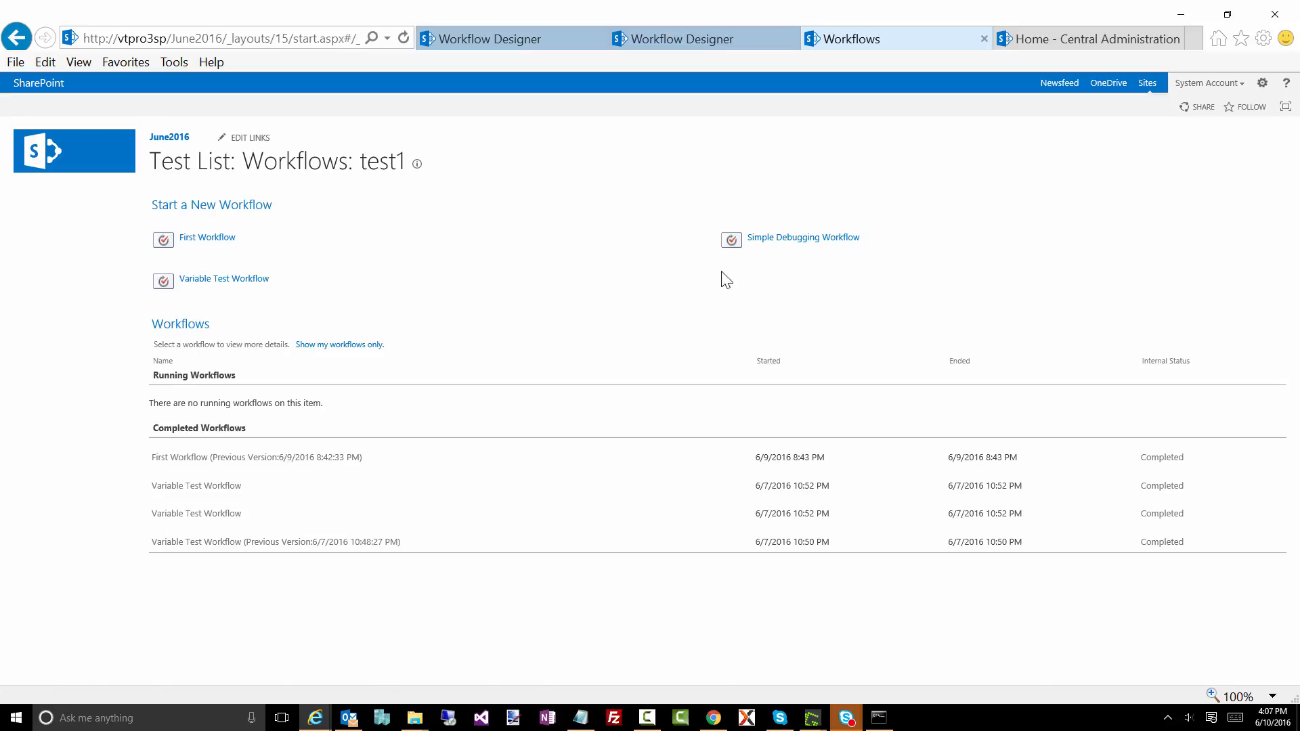
pyautogui.click(760, 241)
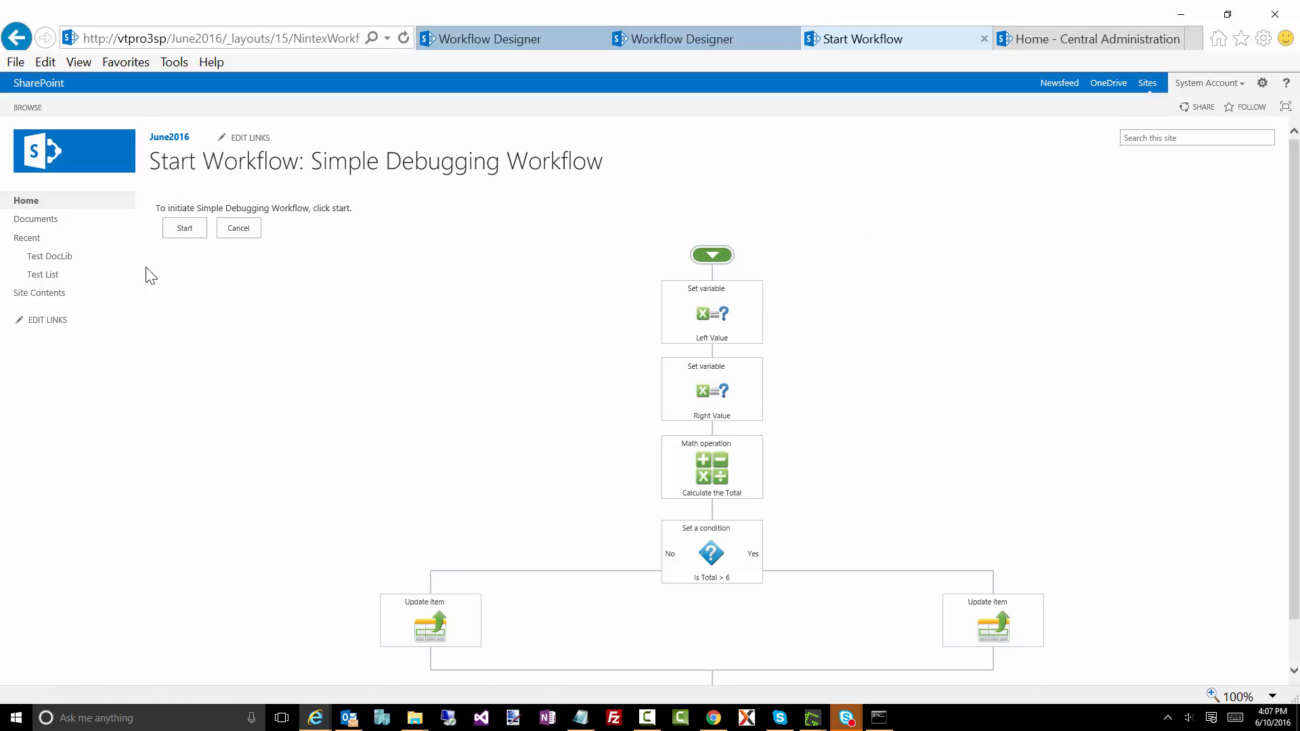
pyautogui.click(180, 234)
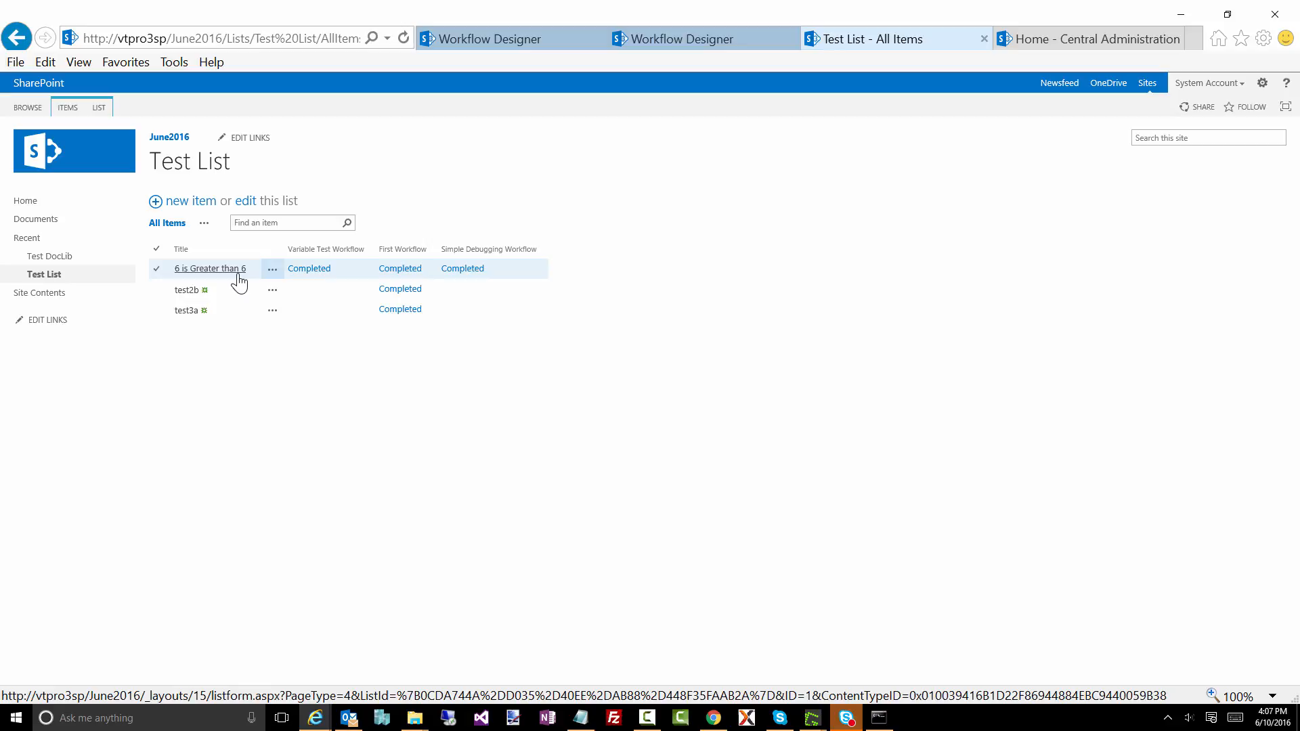
# Open the workflow history of the first item in Test List and display the progress of its Simple Debugging Workflow run.
pyautogui.click(272, 270)
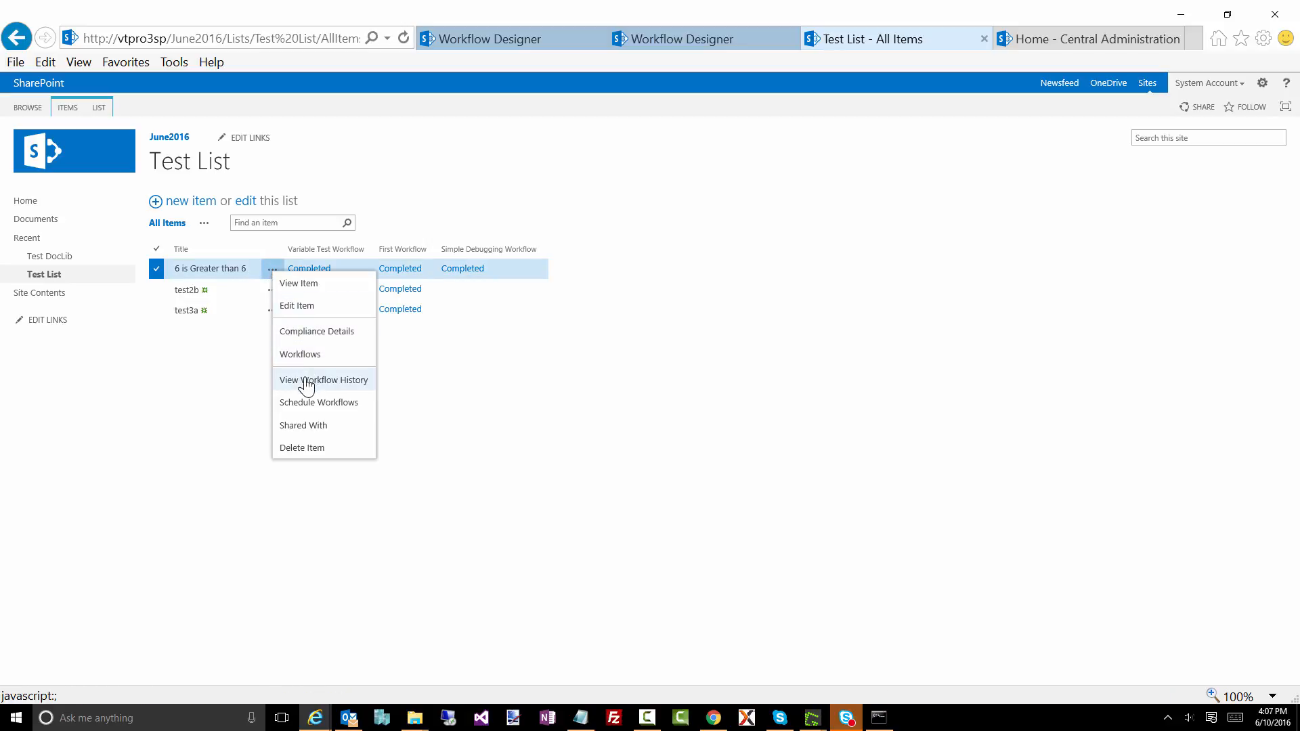
pyautogui.click(432, 371)
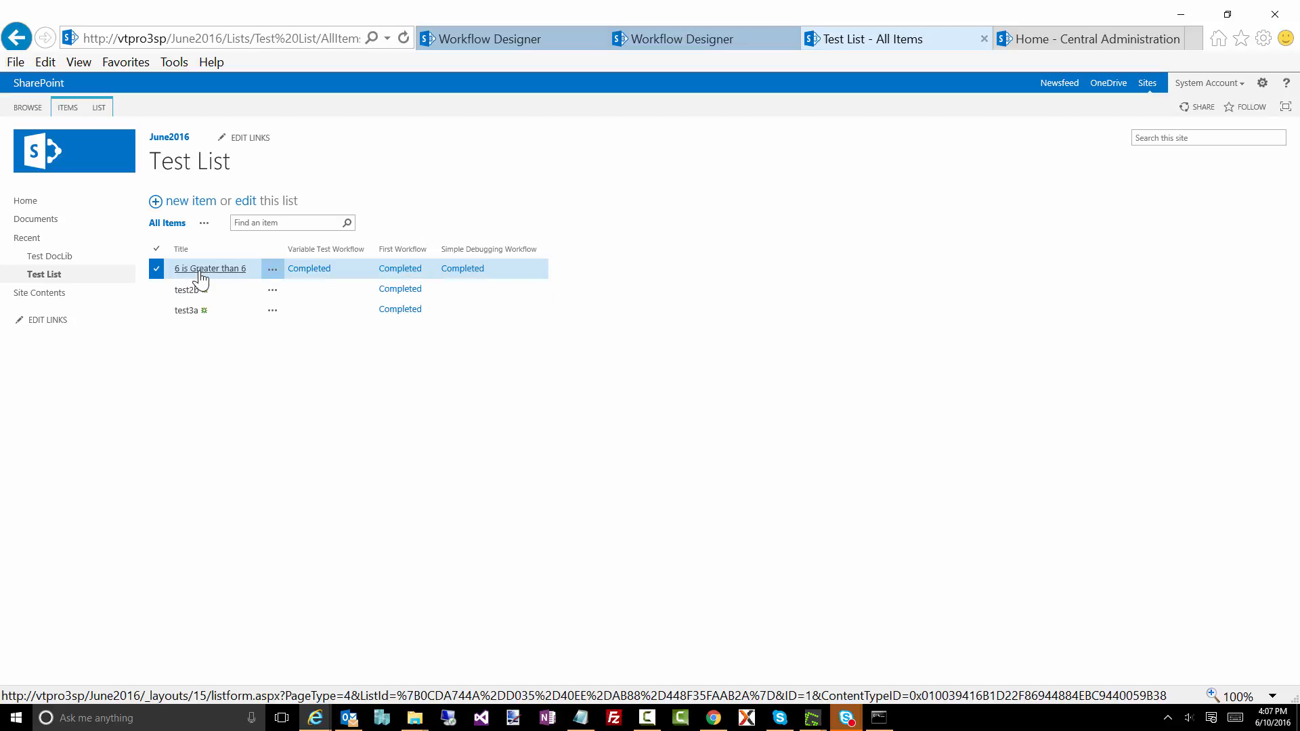
pyautogui.click(271, 270)
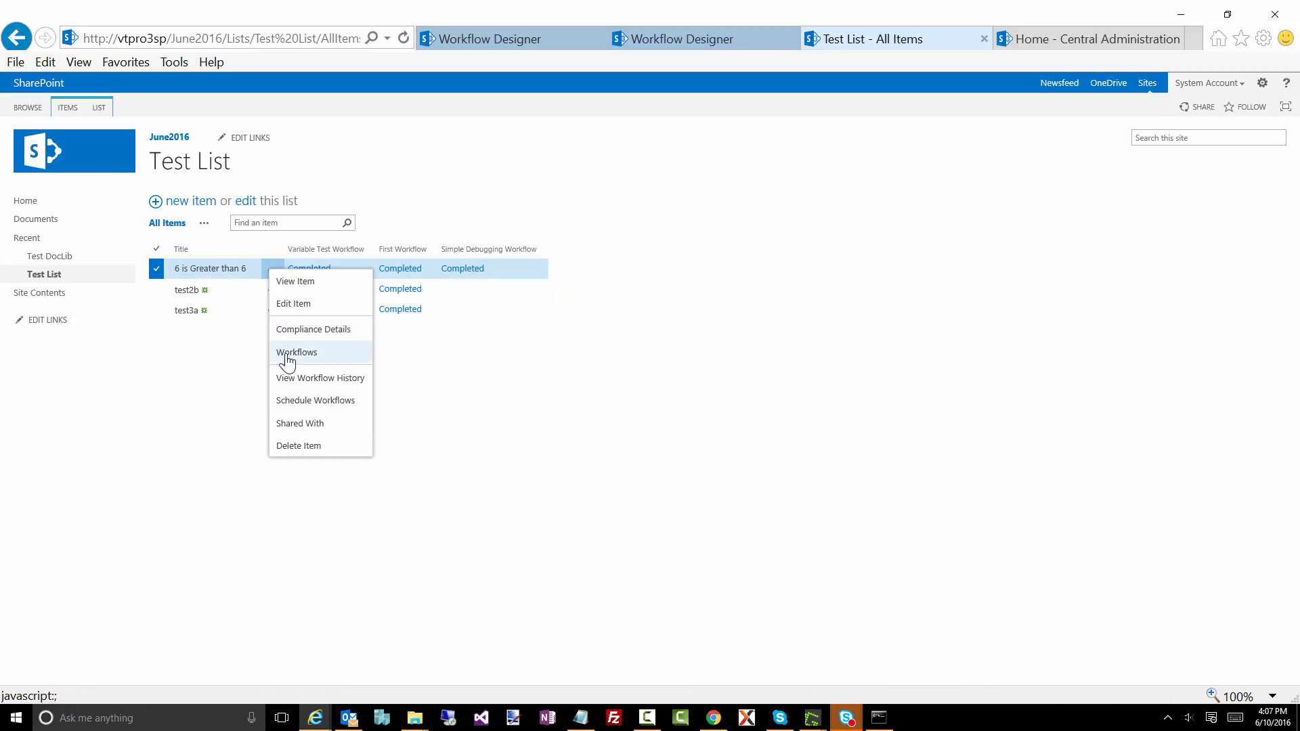
pyautogui.click(289, 378)
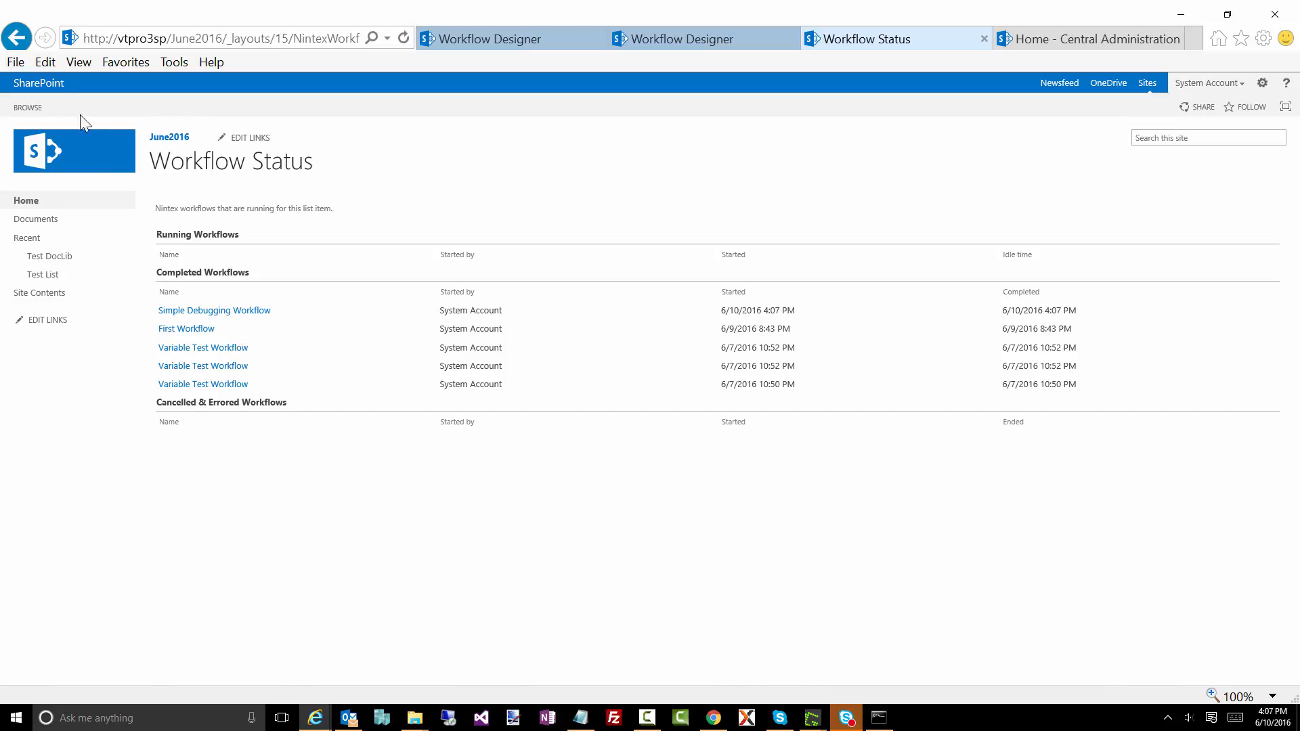
pyautogui.click(16, 38)
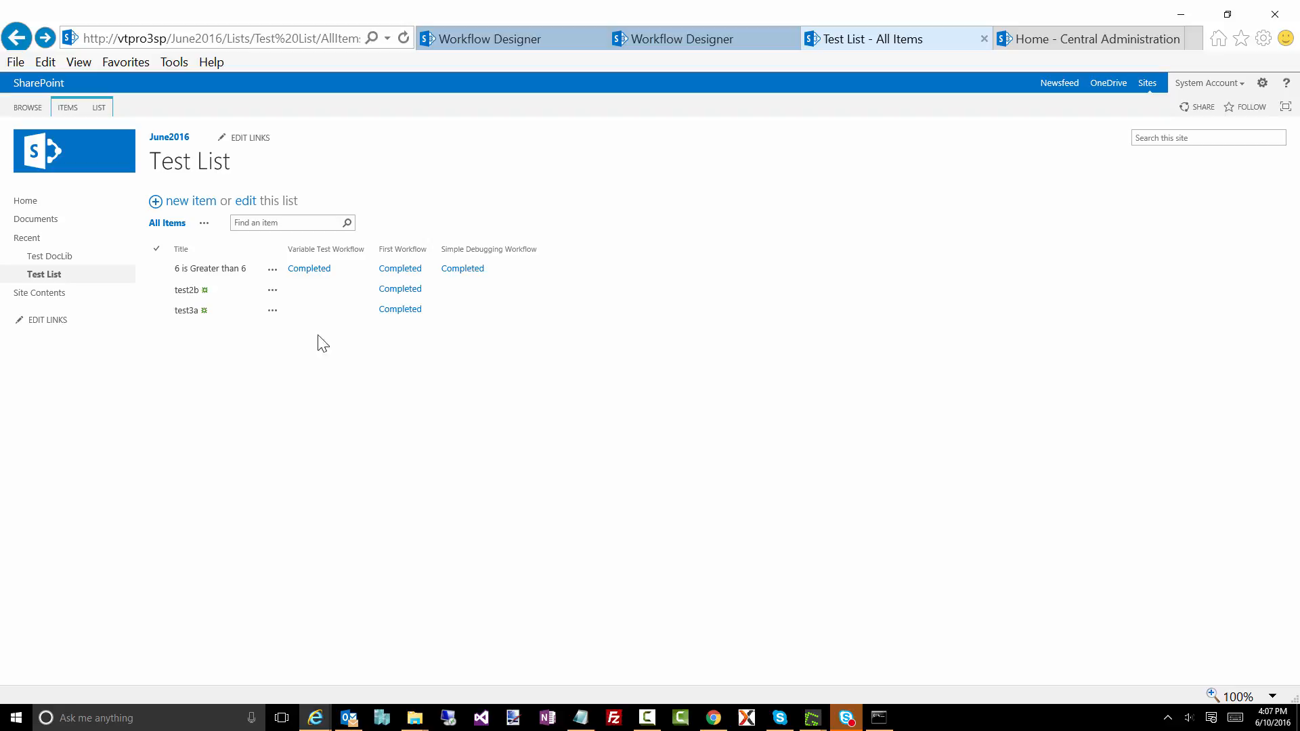
pyautogui.click(272, 270)
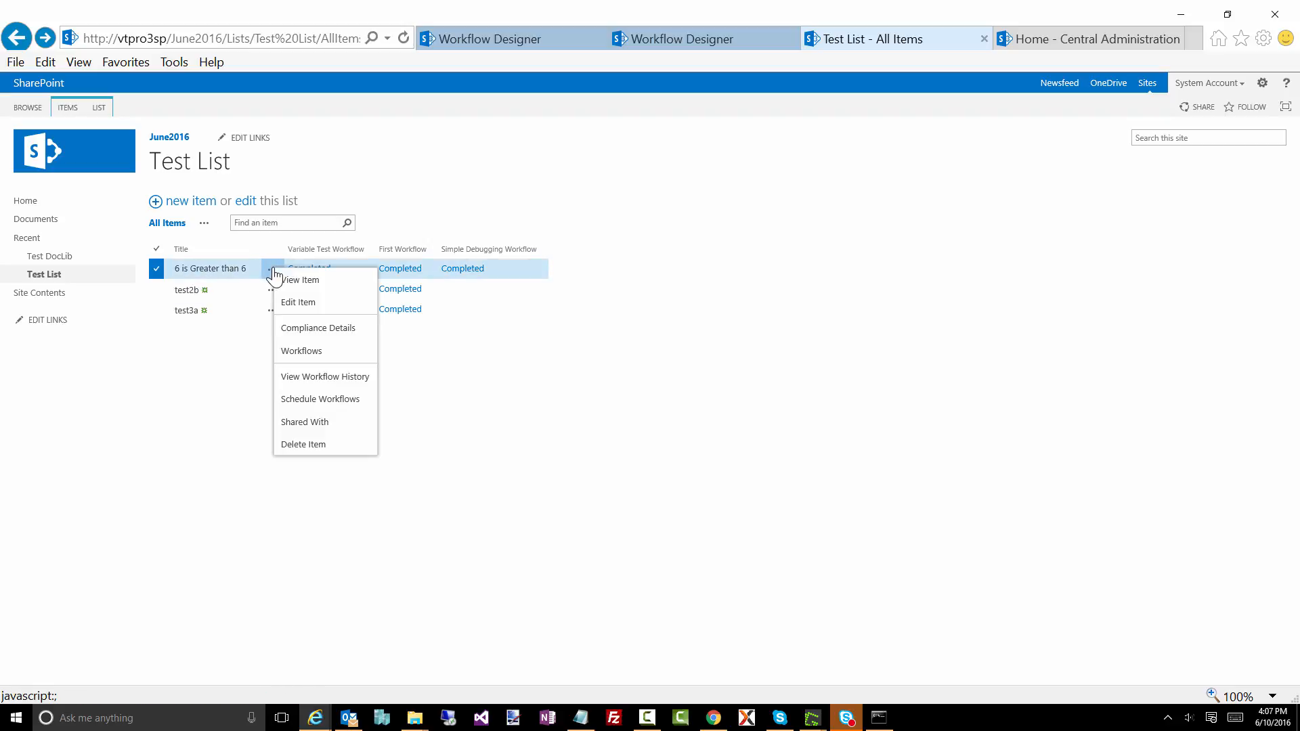
pyautogui.click(322, 378)
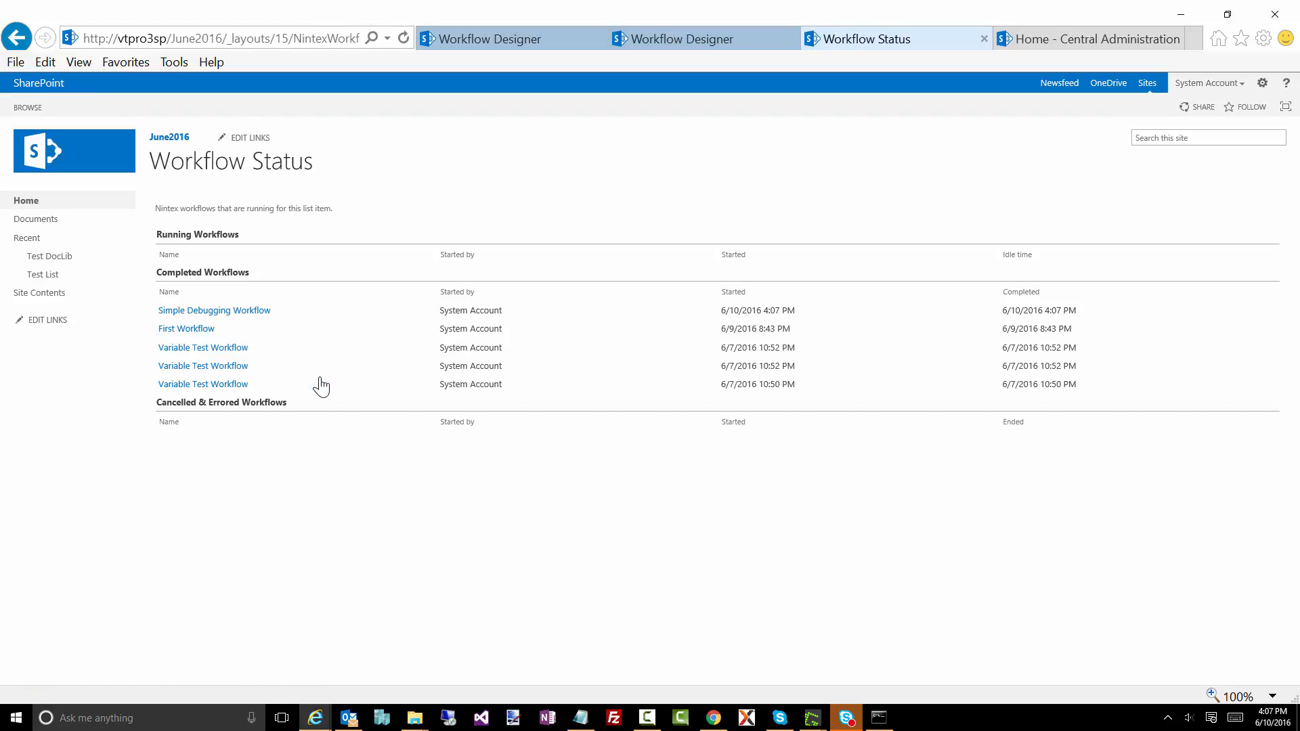
pyautogui.click(245, 313)
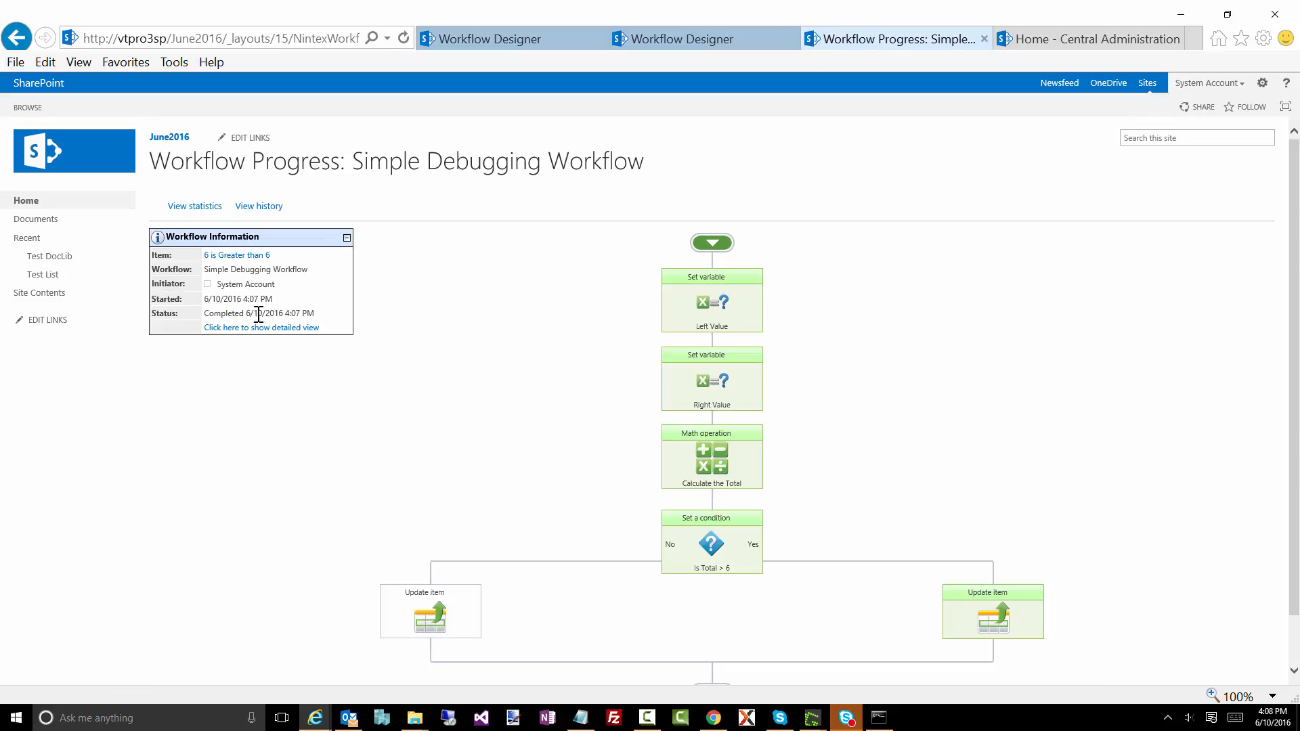
# Examine the run's progress diagram from the Set variable actions through the condition to see which Update item branch executed.
pyautogui.scroll(-1, 502, 345)
pyautogui.moveTo(704, 236)
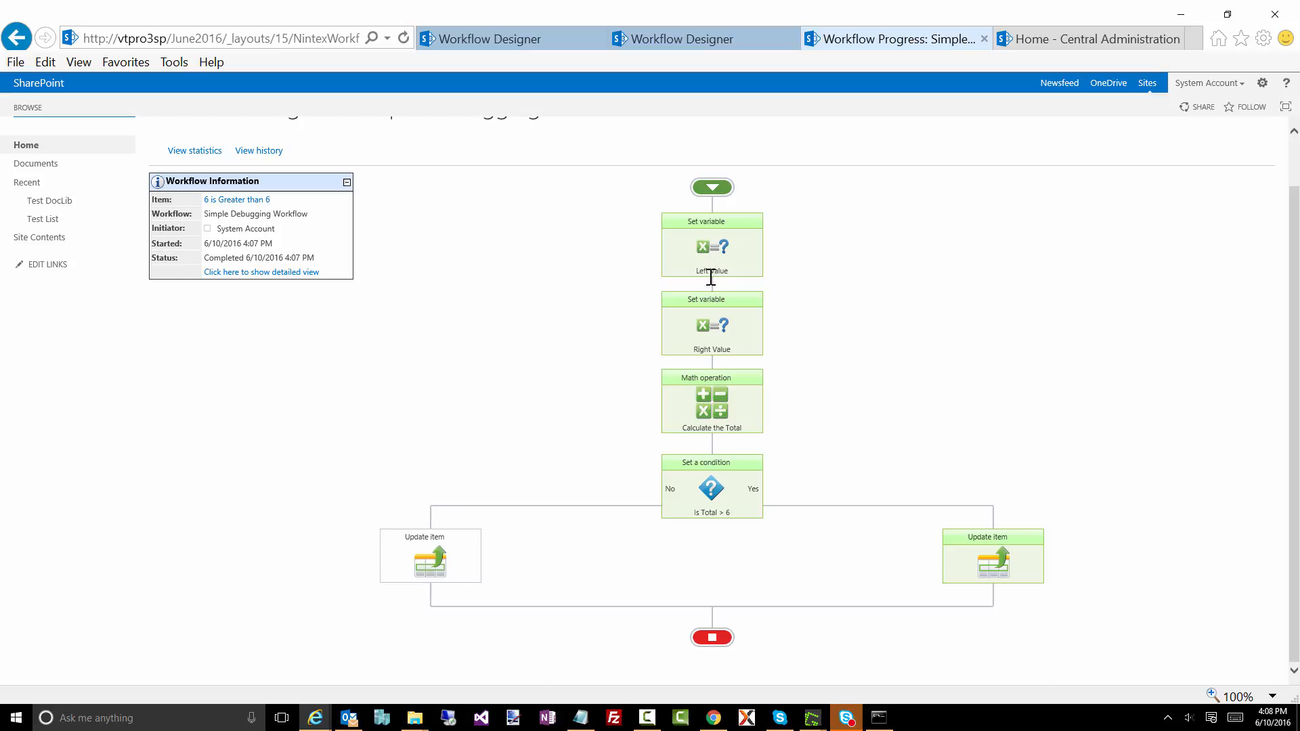
pyautogui.moveTo(708, 353)
pyautogui.moveTo(708, 404)
pyautogui.moveTo(421, 558)
pyautogui.moveTo(722, 487)
# In the workflow designer, set the comparison value of the Is Total > 6 condition to 6 and save the action.
pyautogui.click(649, 35)
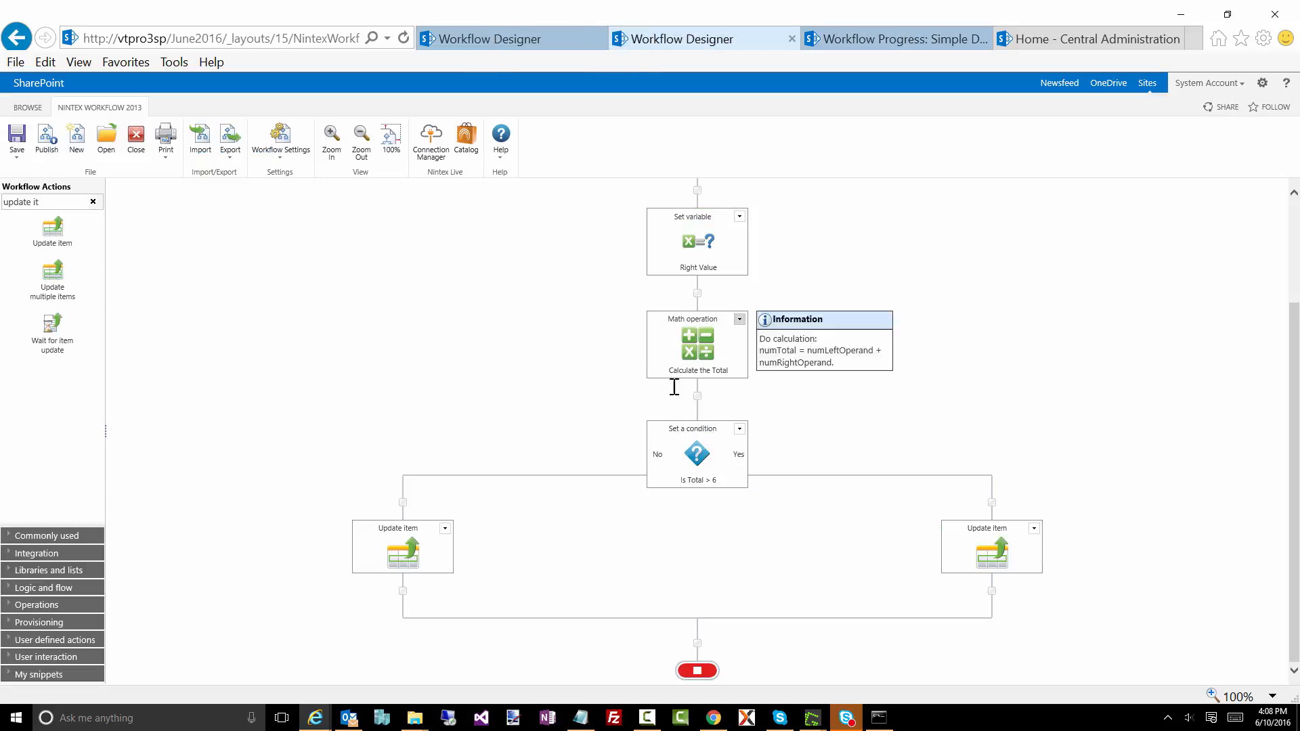
pyautogui.moveTo(681, 474)
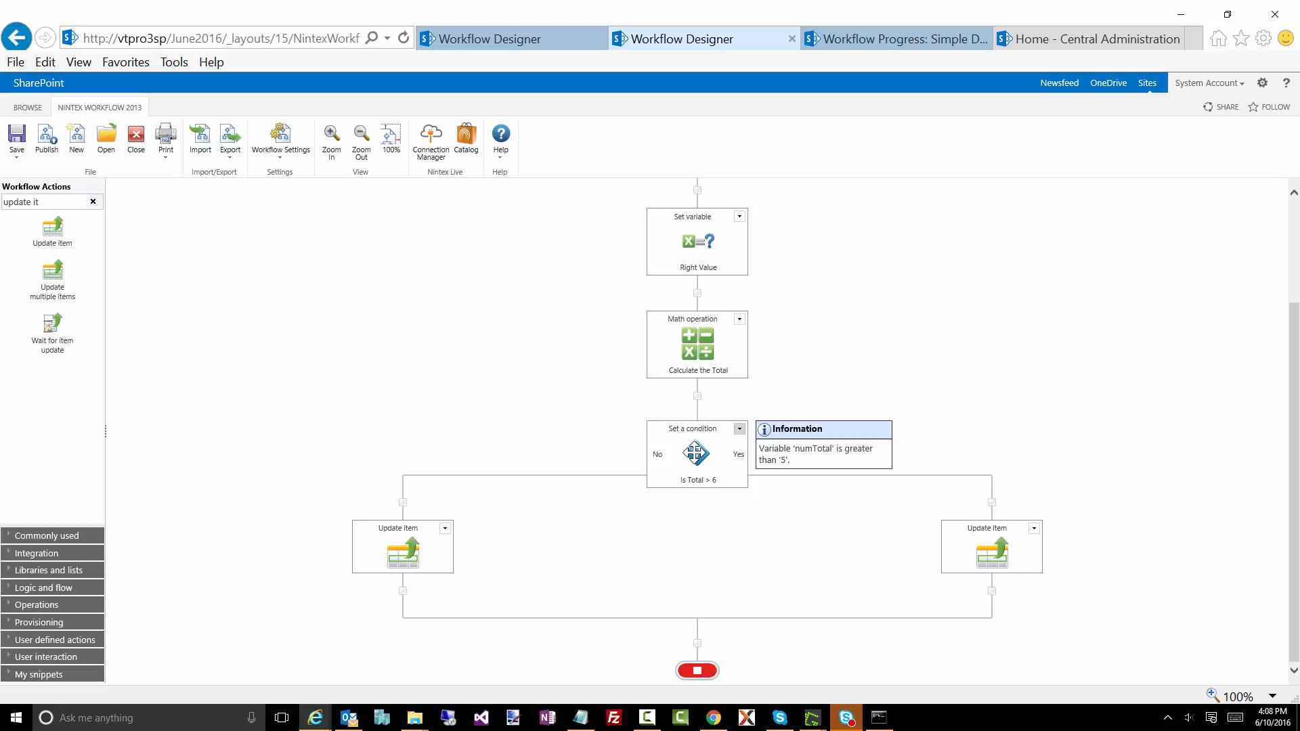
pyautogui.doubleClick(696, 452)
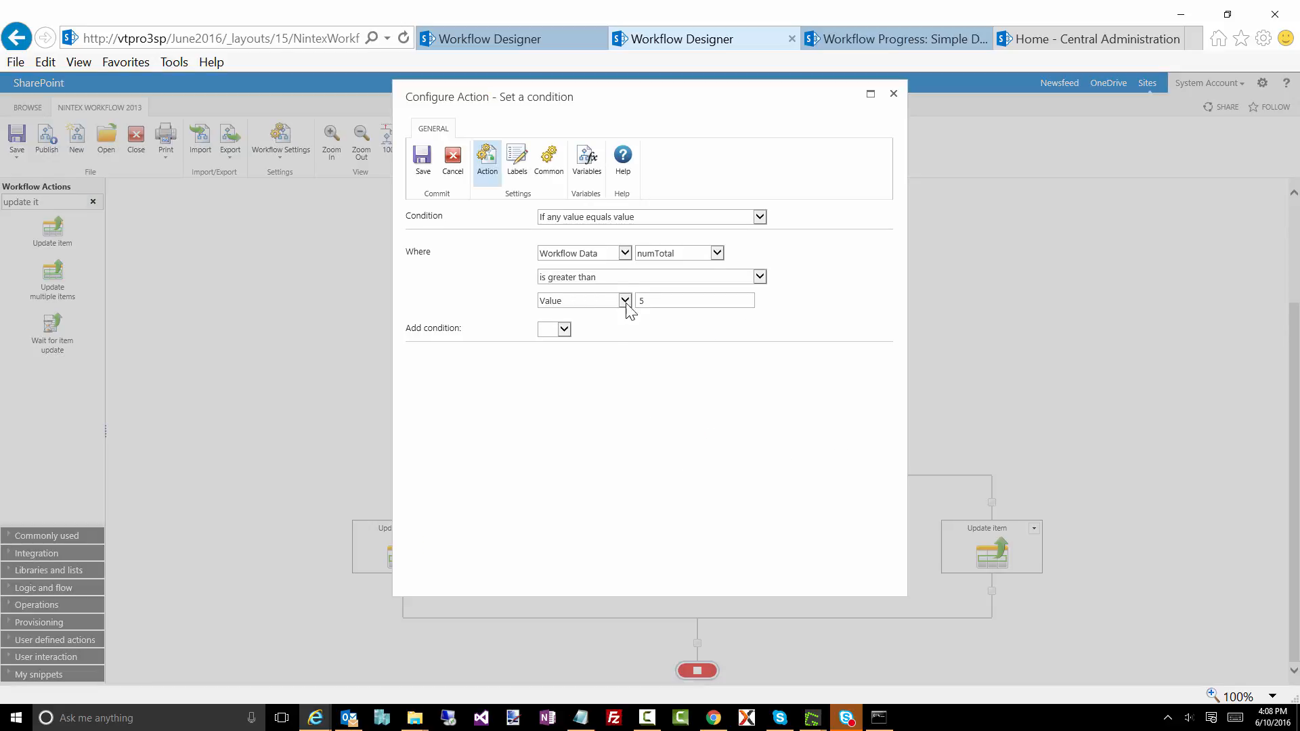
pyautogui.click(625, 301)
pyautogui.click(661, 394)
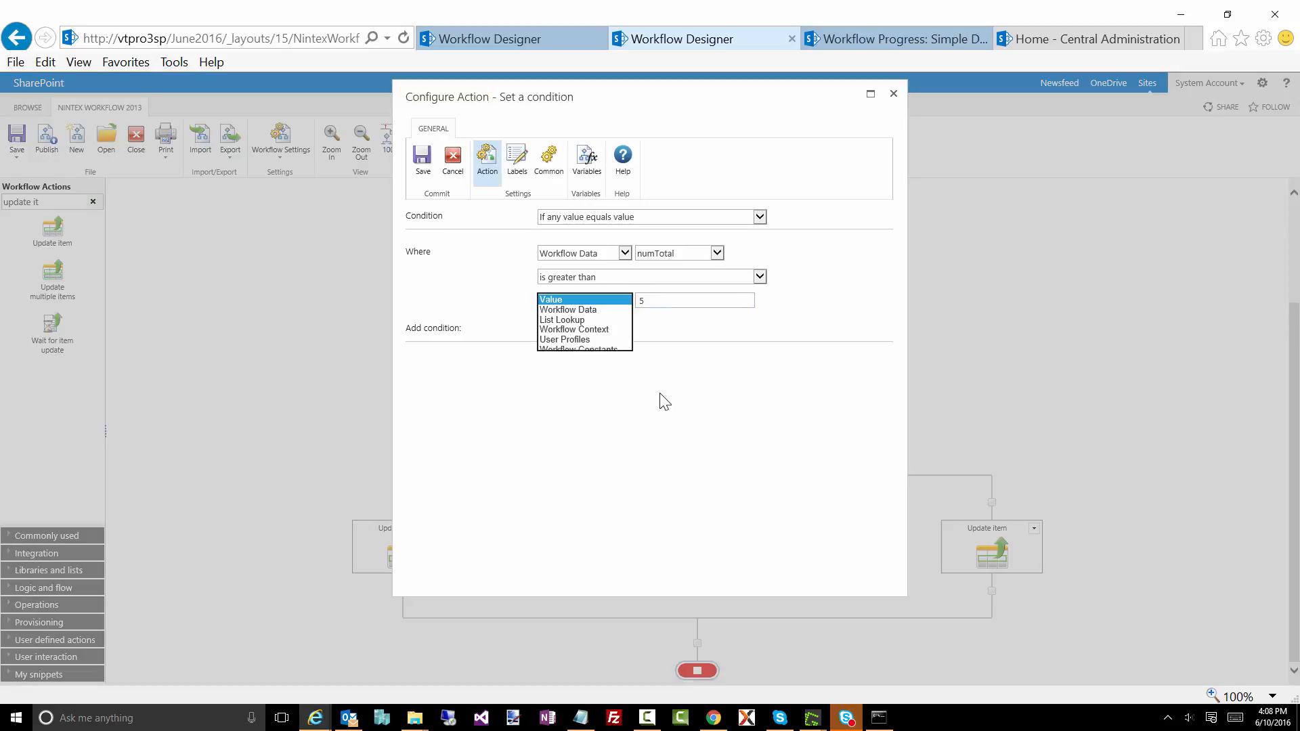
pyautogui.doubleClick(655, 303)
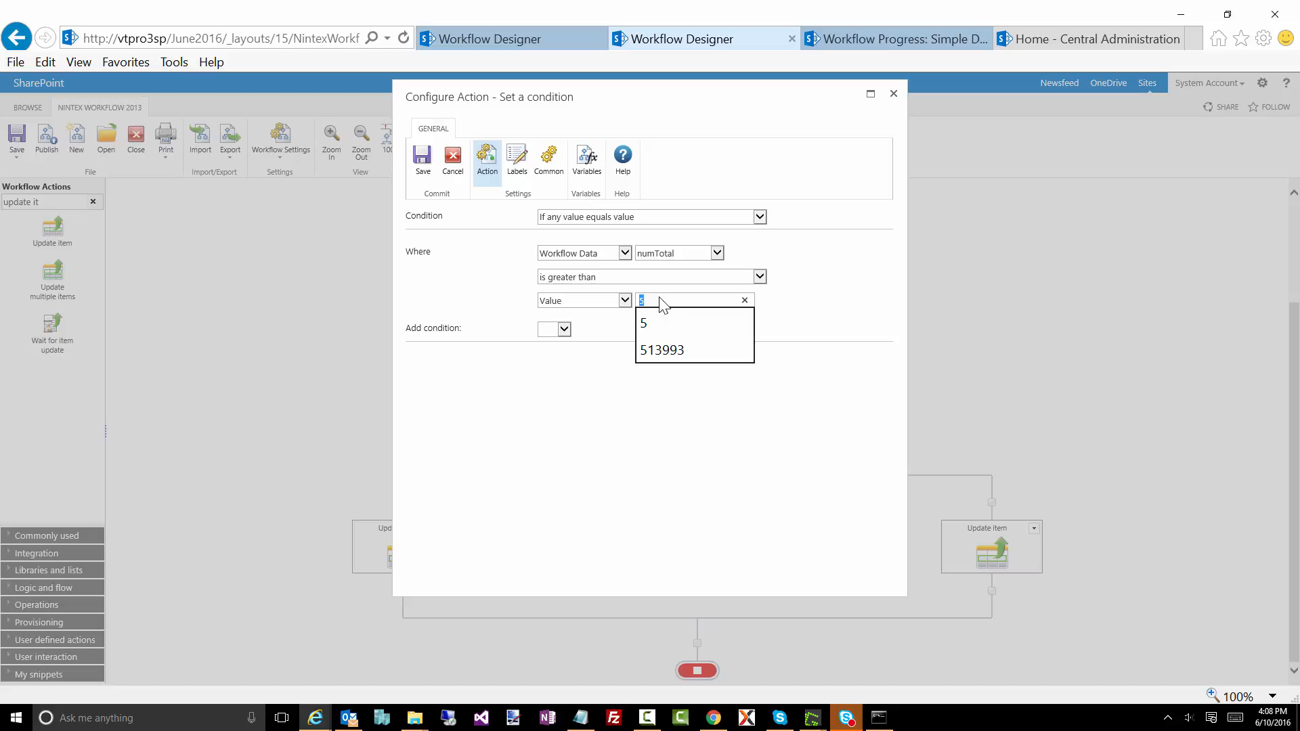
pyautogui.press('BackSpace')
pyautogui.write('6')
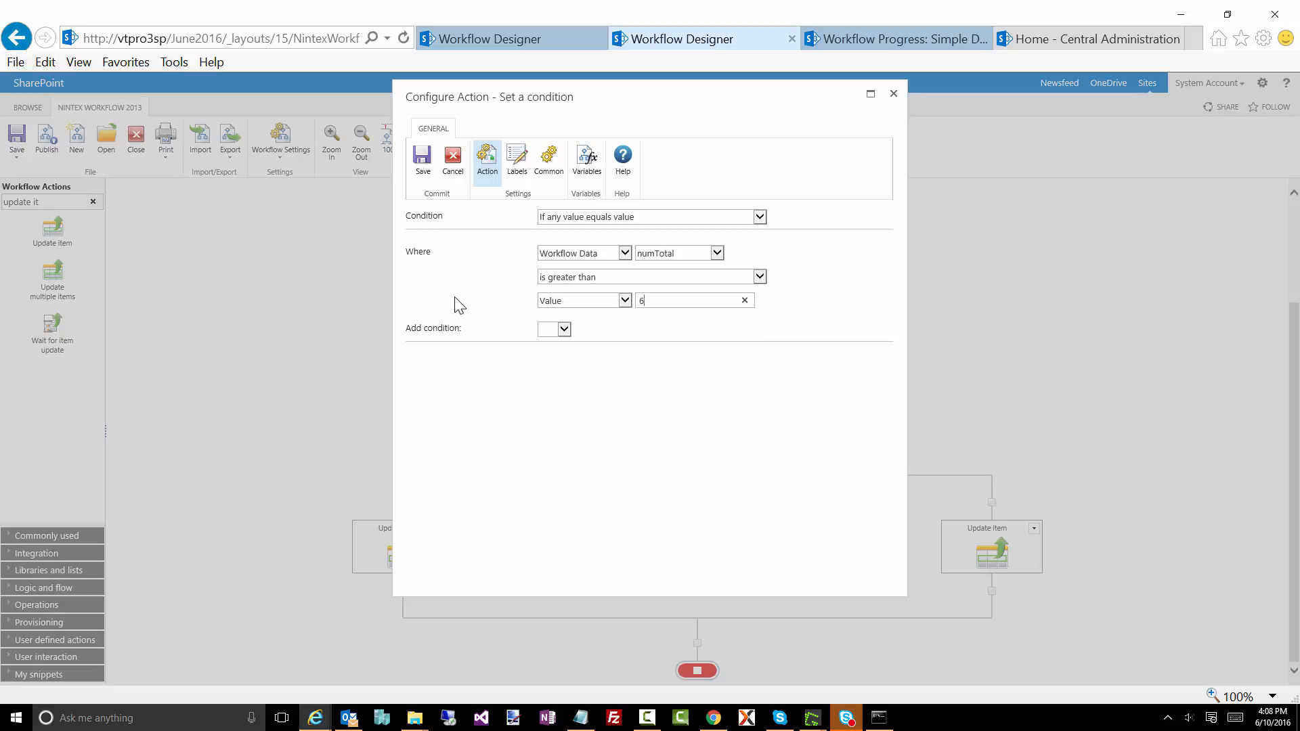
pyautogui.click(430, 162)
# Publish the corrected Simple Debugging Workflow, overwriting the existing version.
pyautogui.click(46, 140)
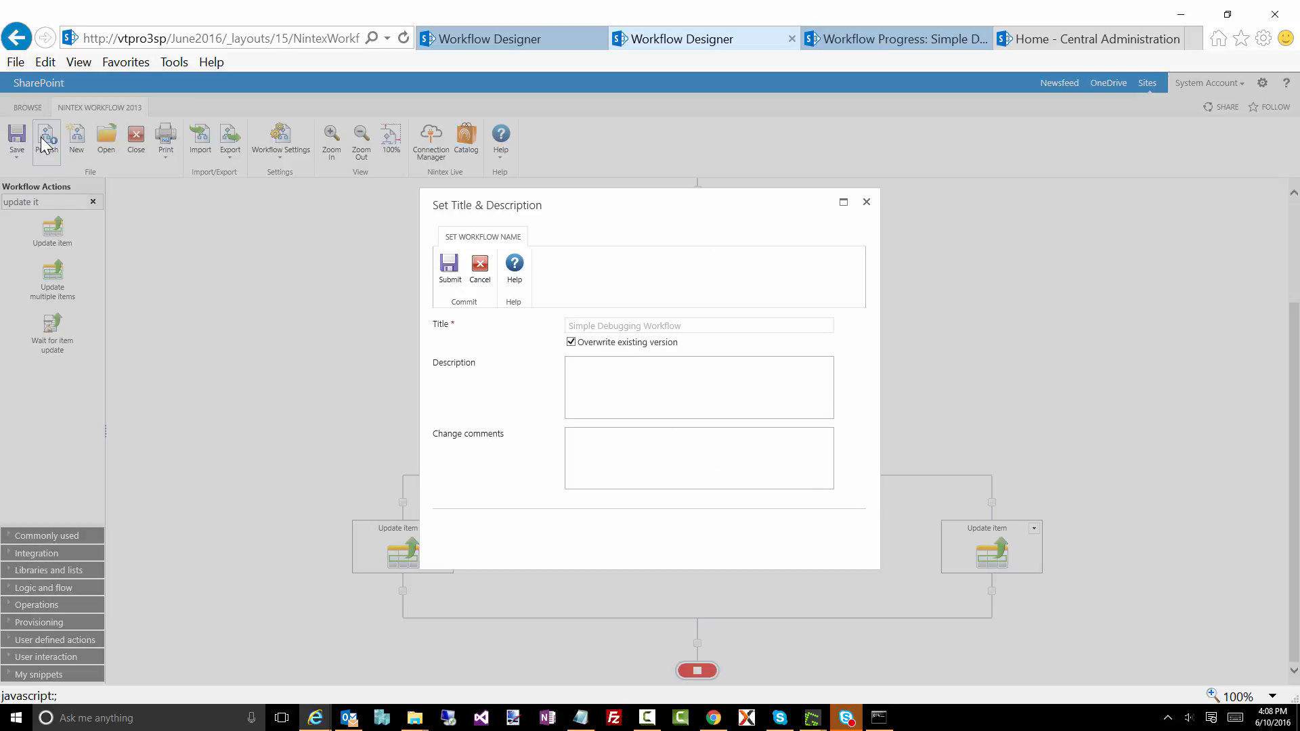
pyautogui.click(441, 274)
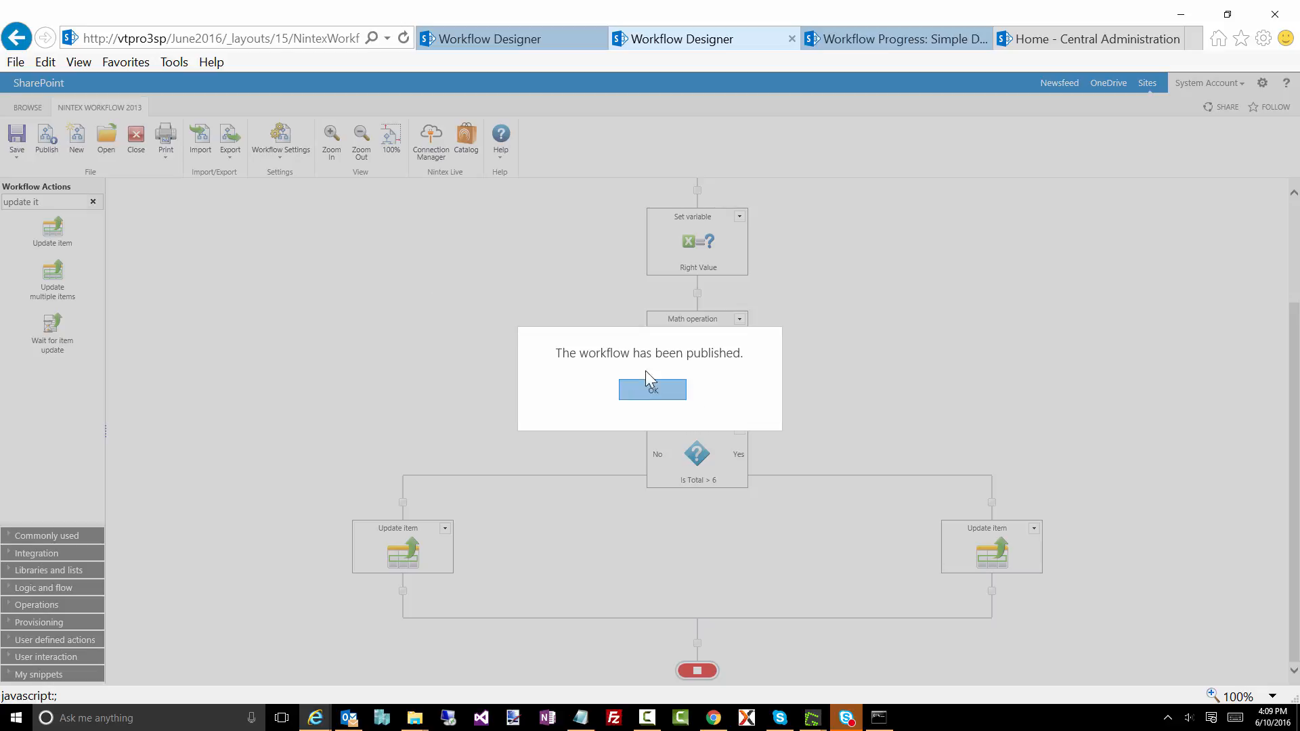
pyautogui.click(646, 387)
# Return to Test List and start the Simple Debugging Workflow on the test2b item.
pyautogui.click(872, 37)
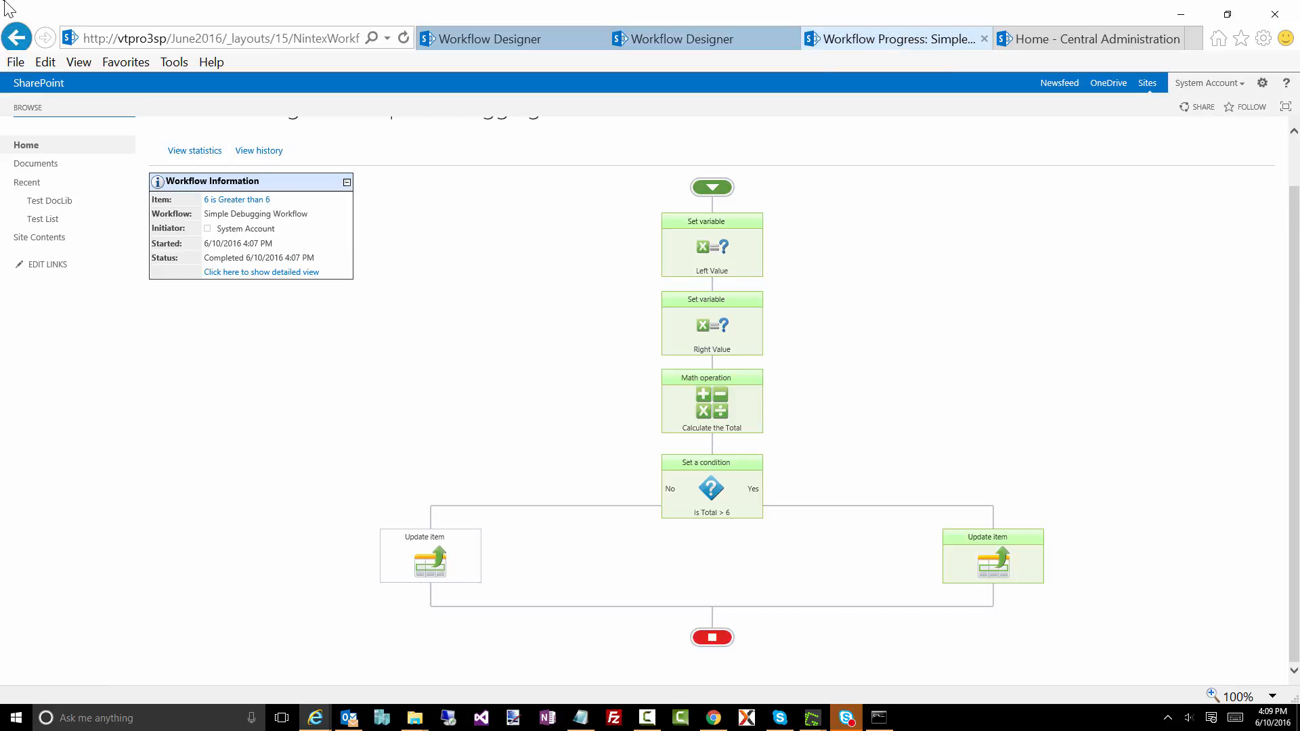
pyautogui.click(16, 38)
pyautogui.click(17, 38)
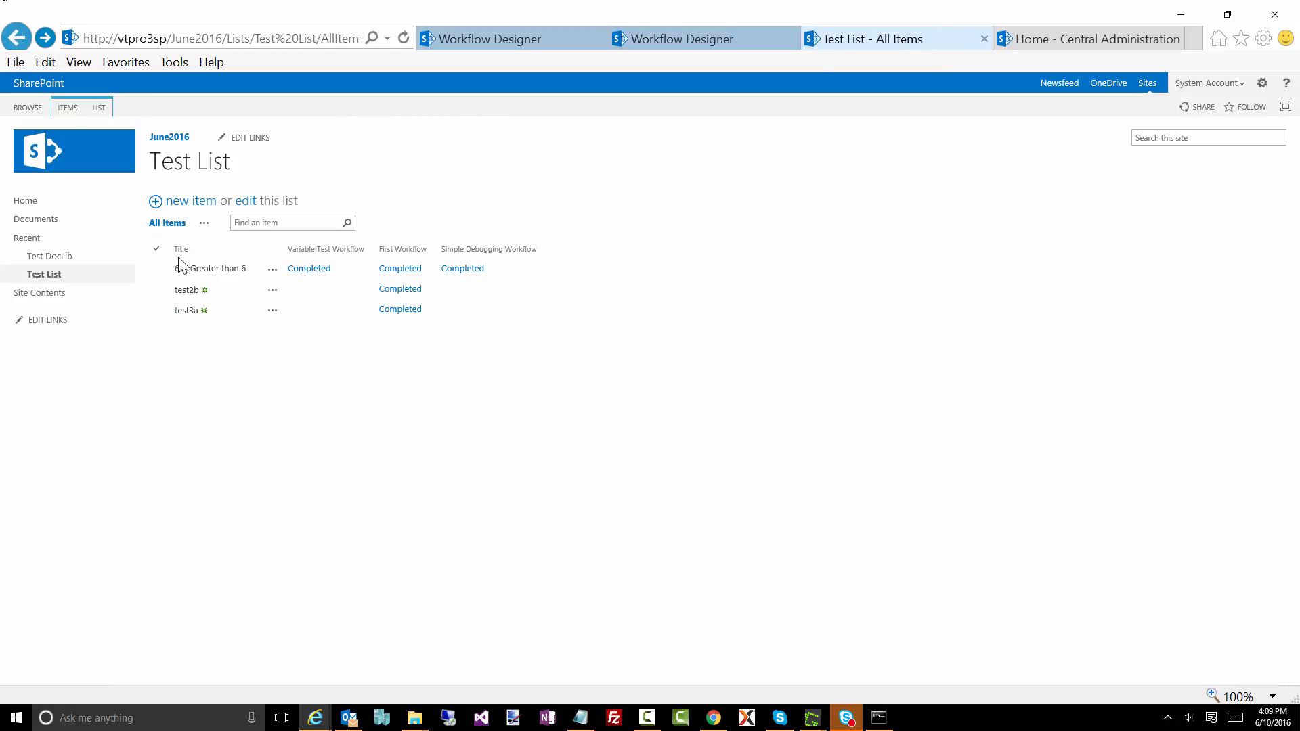
pyautogui.click(272, 296)
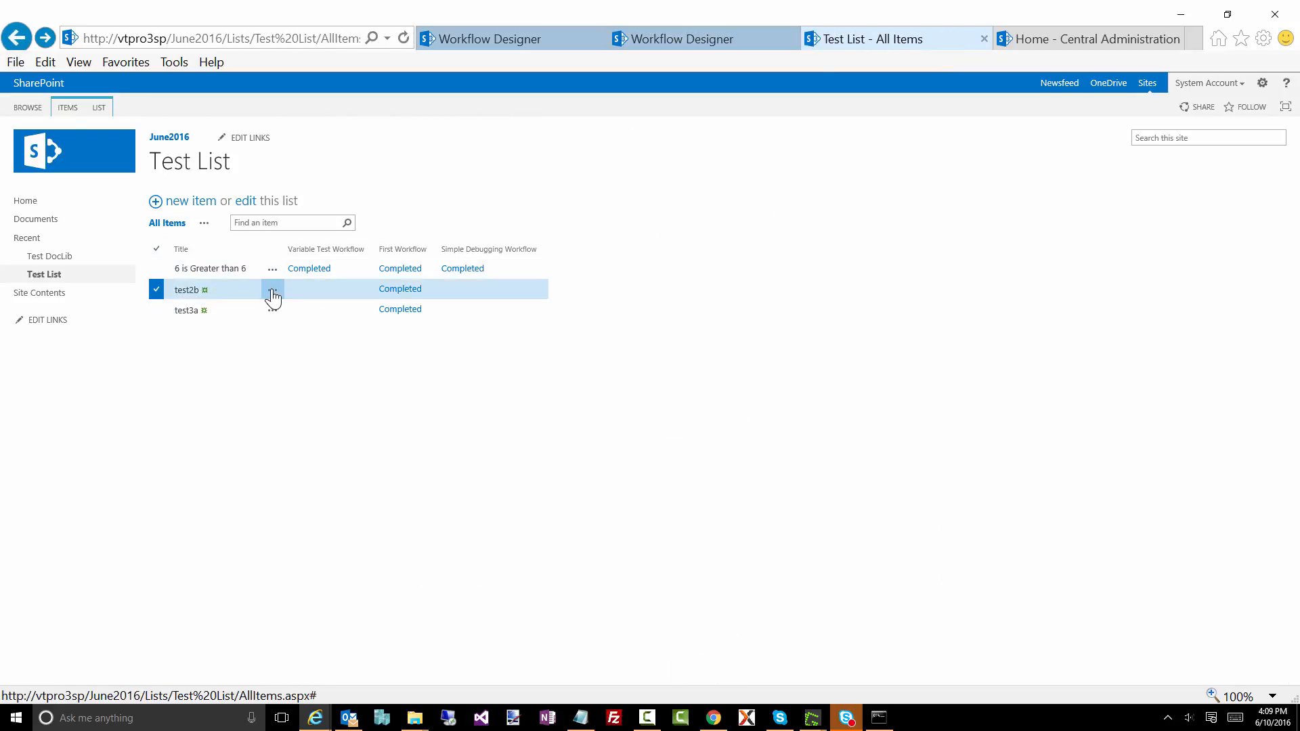
pyautogui.click(296, 373)
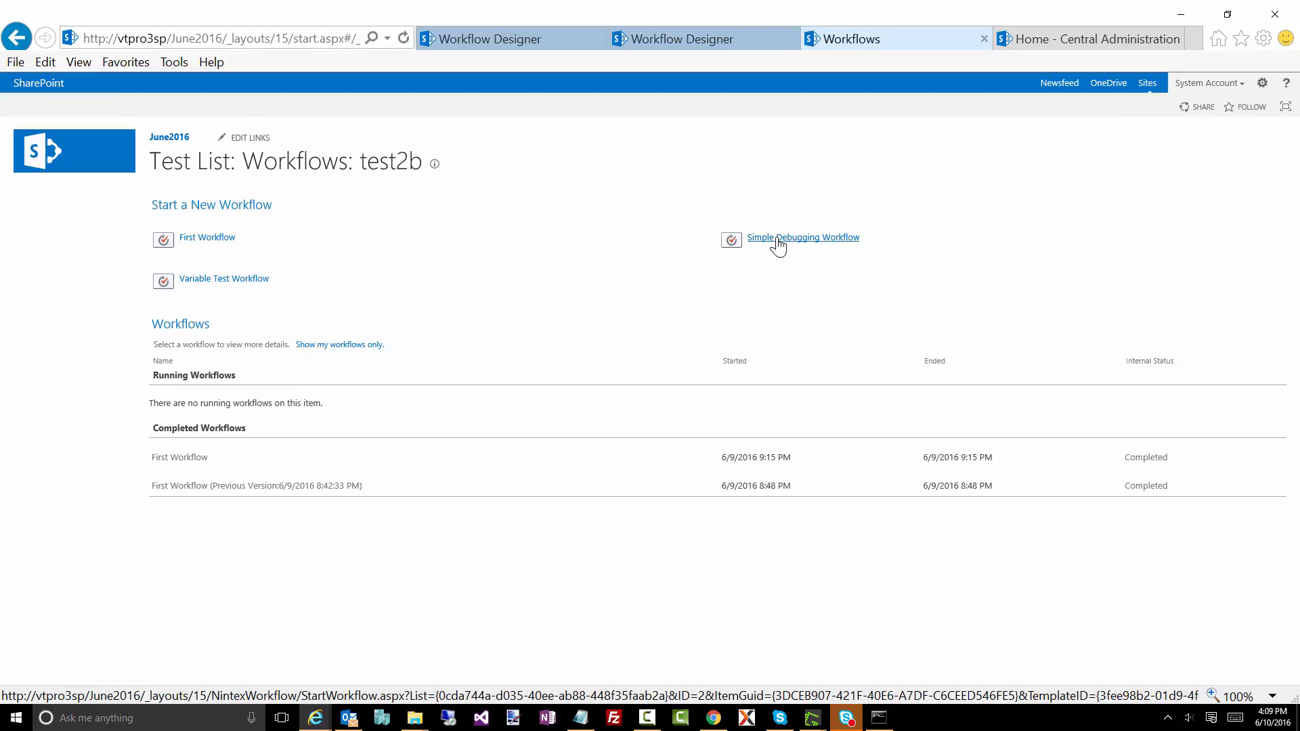
pyautogui.click(779, 238)
pyautogui.click(185, 228)
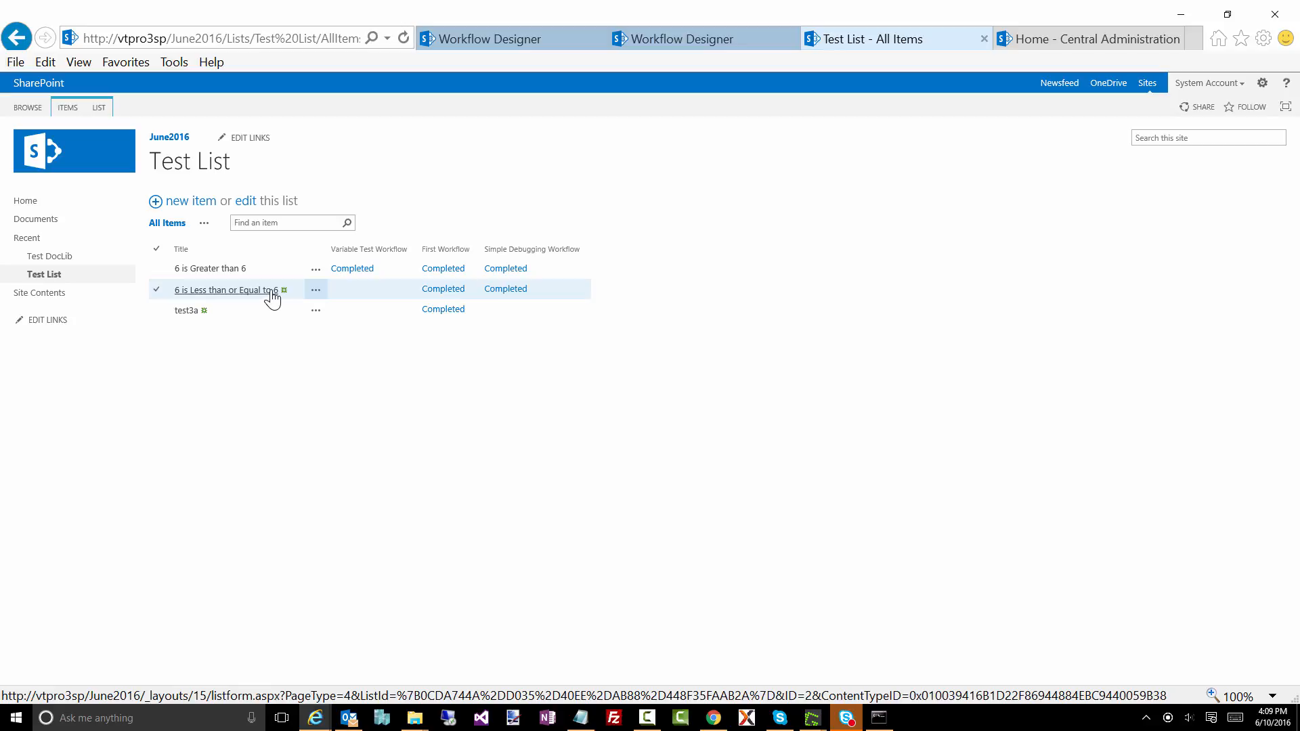
# Check in the second item's workflow history which branch its Simple Debugging Workflow run took, and return to Test List.
pyautogui.click(315, 289)
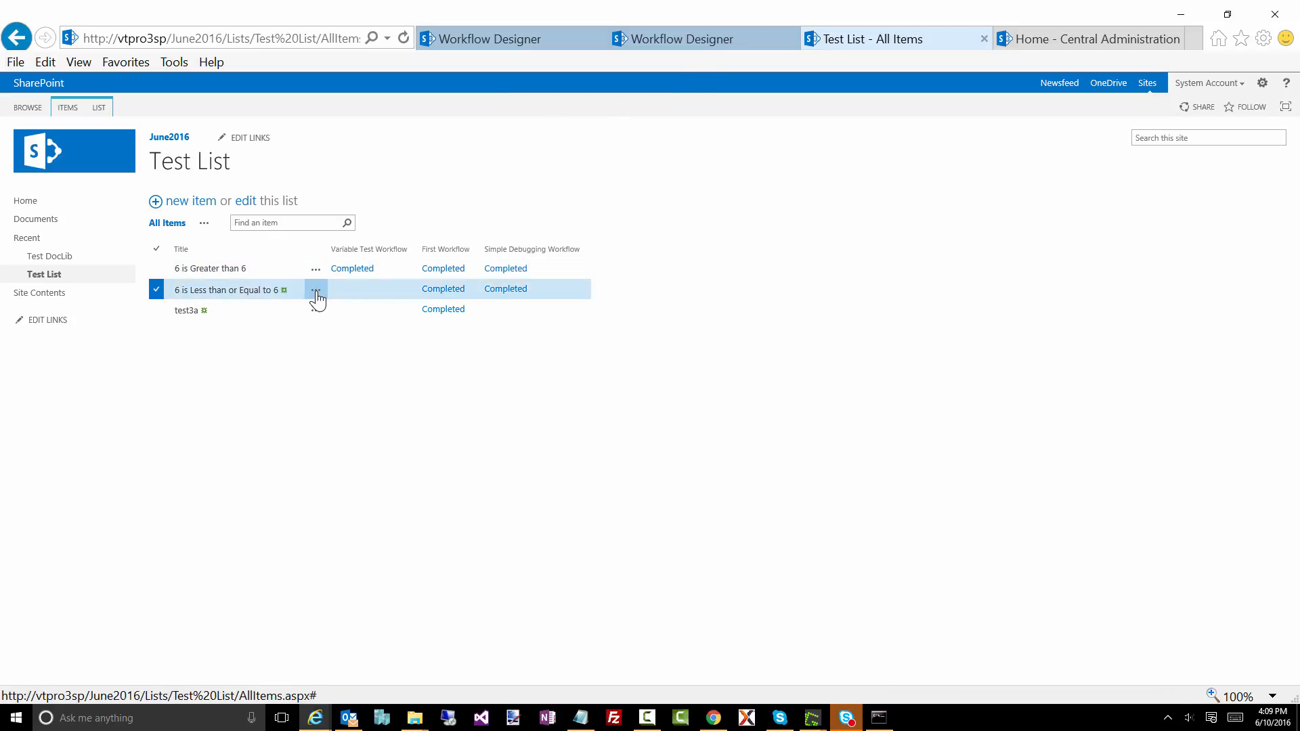
pyautogui.click(335, 400)
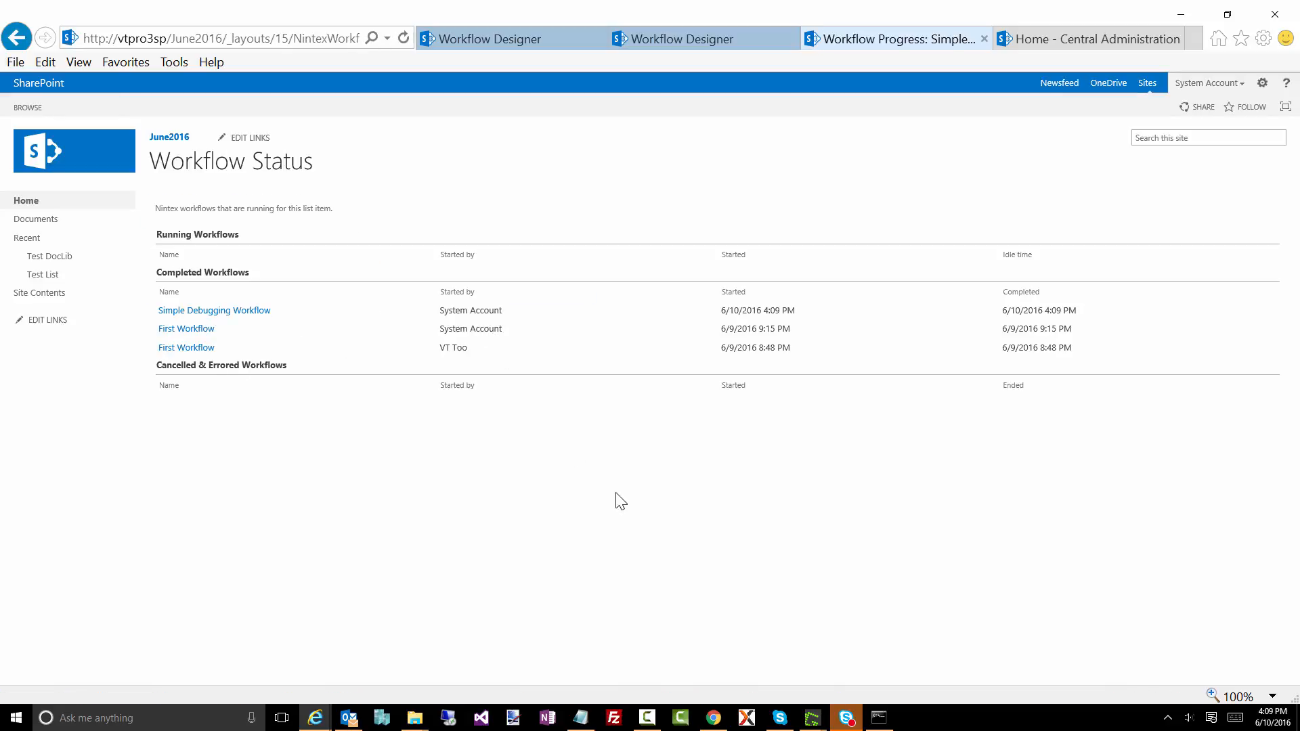
pyautogui.scroll(-2, 701, 185)
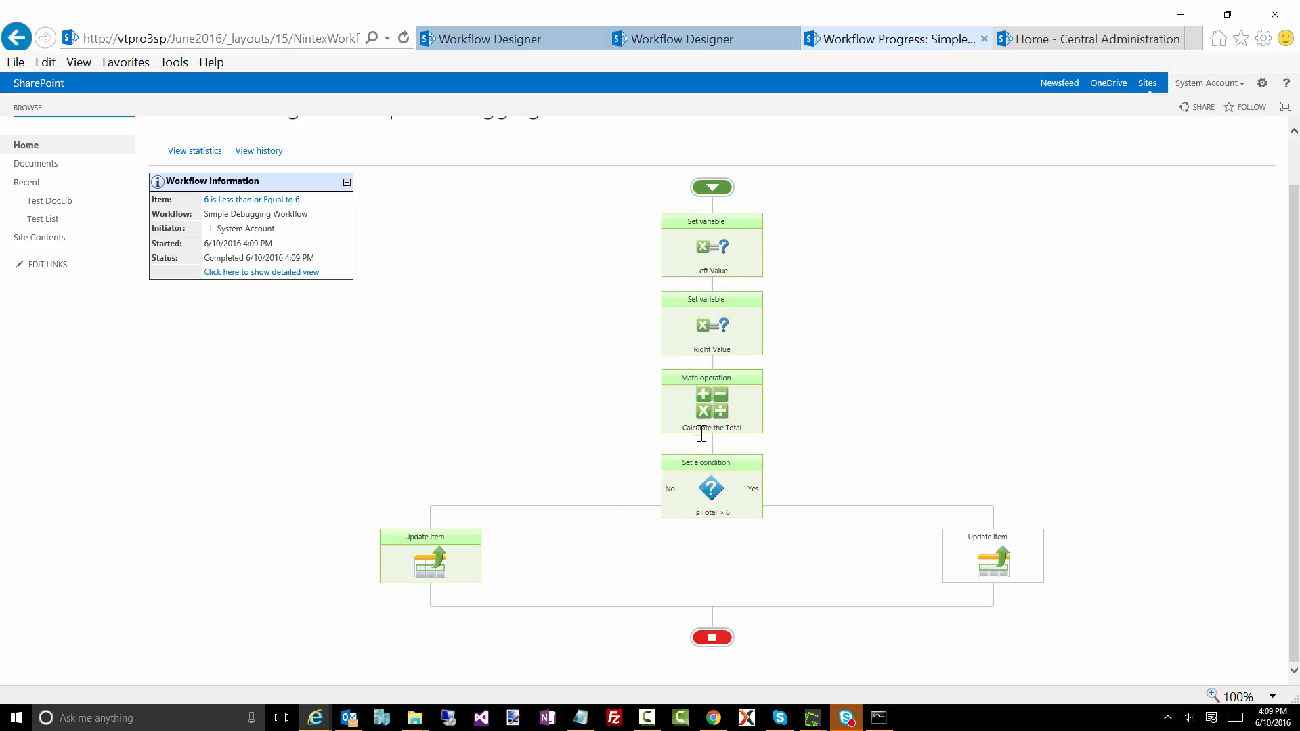
pyautogui.moveTo(454, 571)
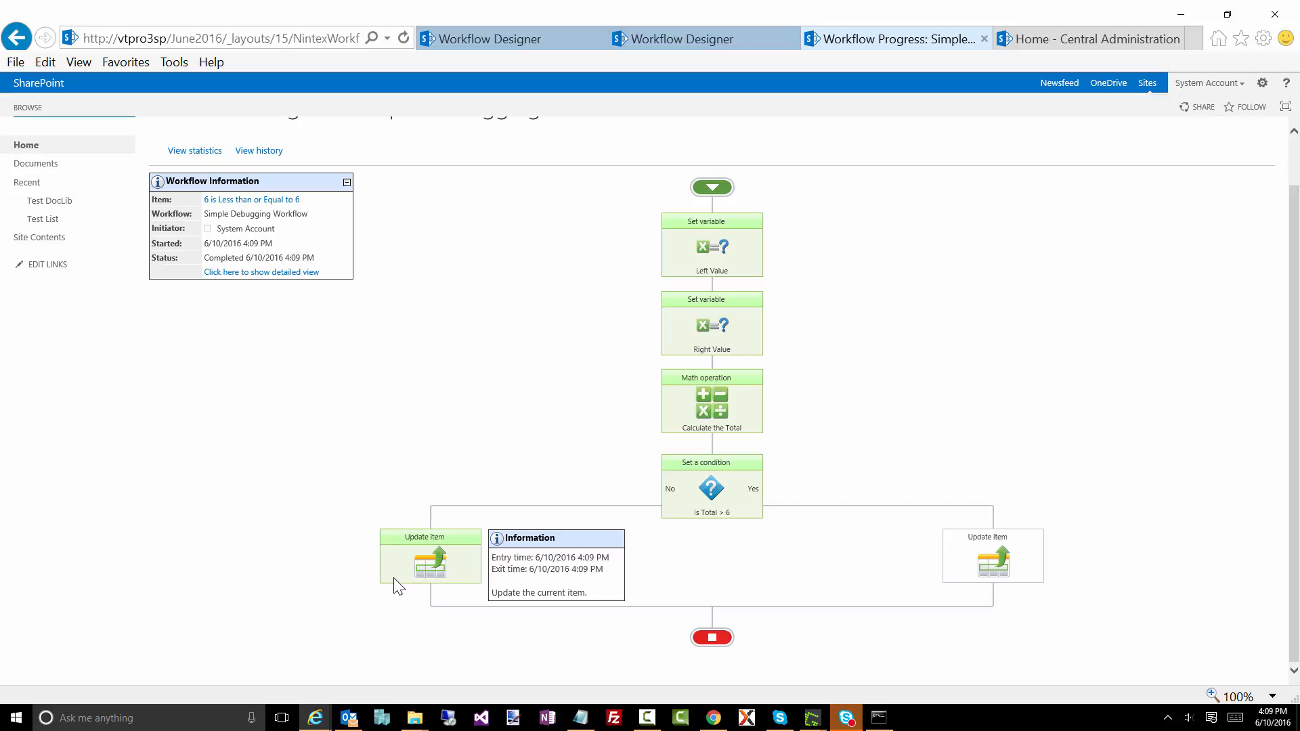
pyautogui.moveTo(694, 492)
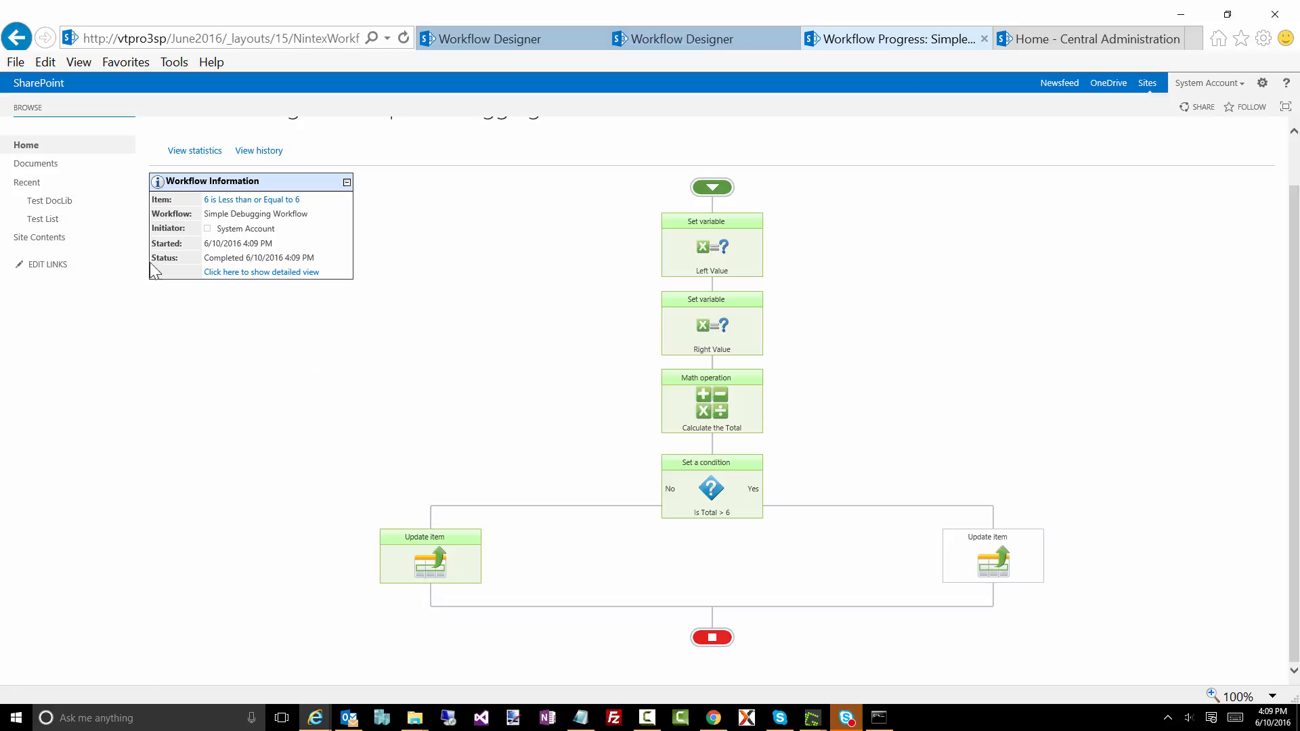
pyautogui.click(16, 38)
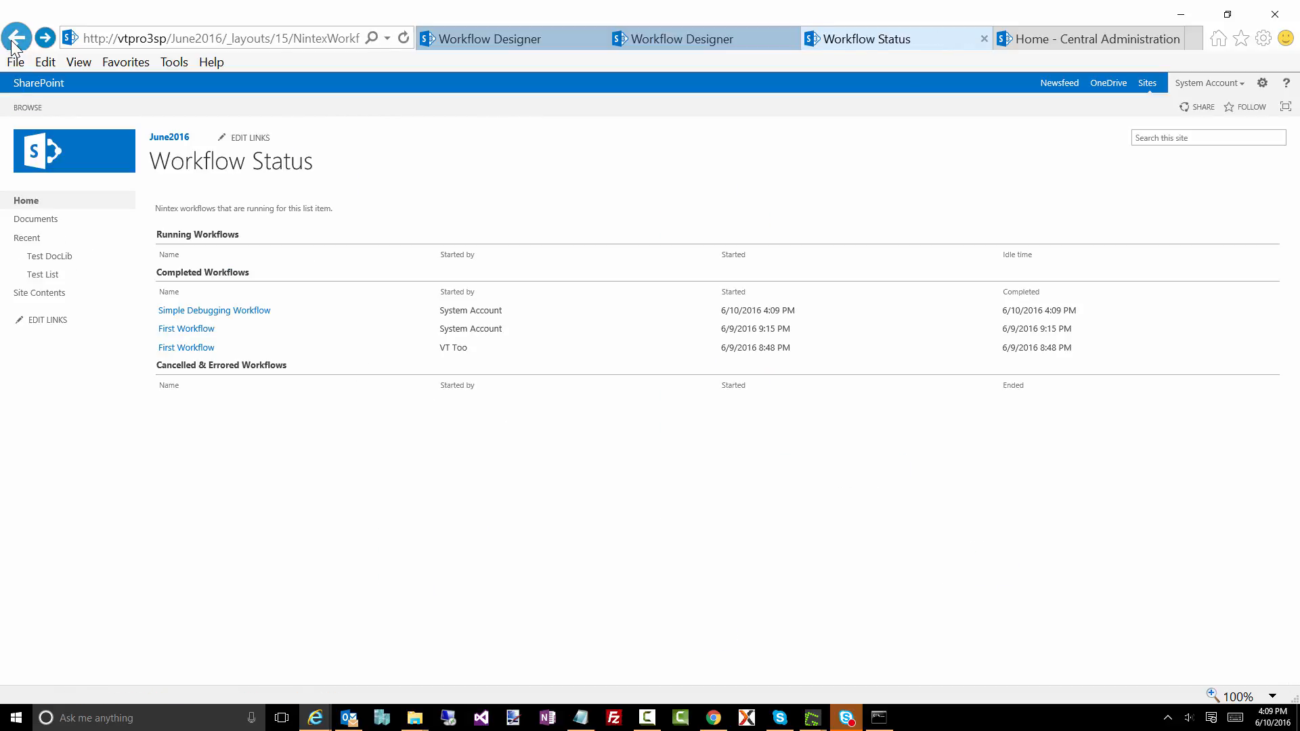
pyautogui.click(12, 42)
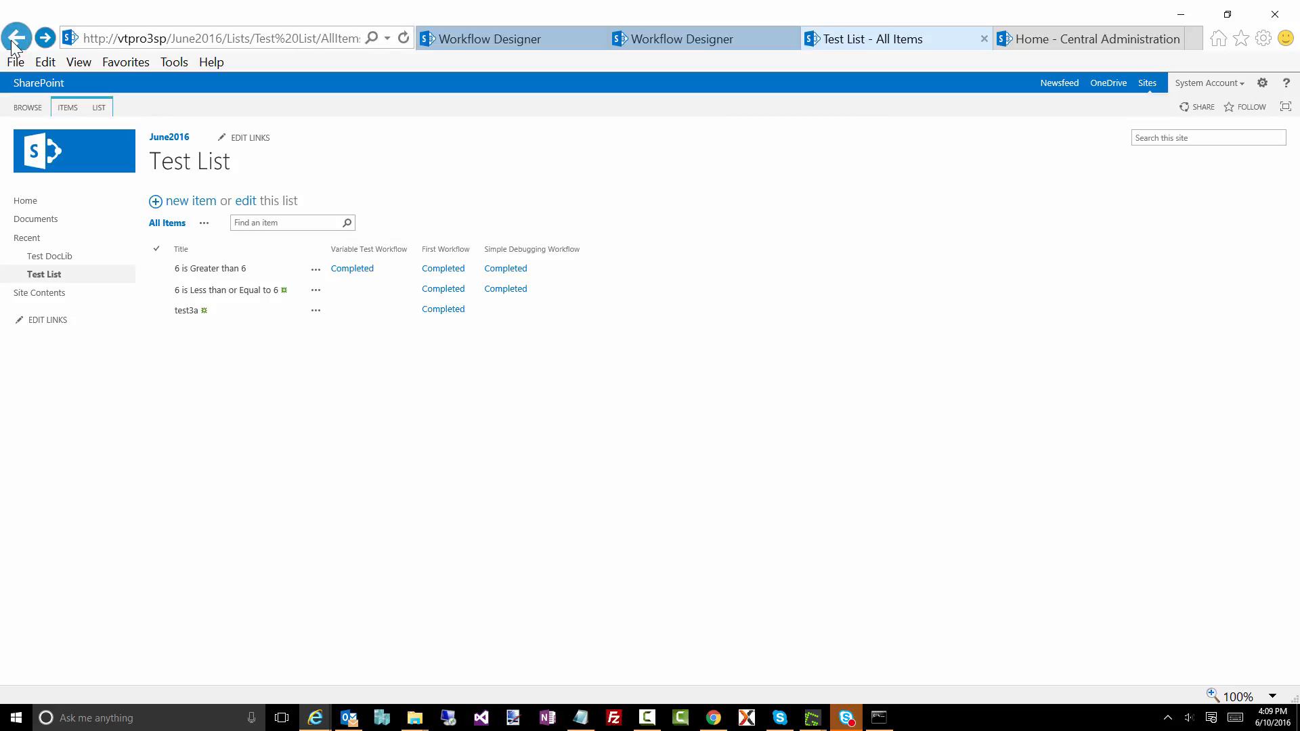
# In the workflow designer, create a Number workflow variable named numSix with a default value of 5.
pyautogui.click(654, 43)
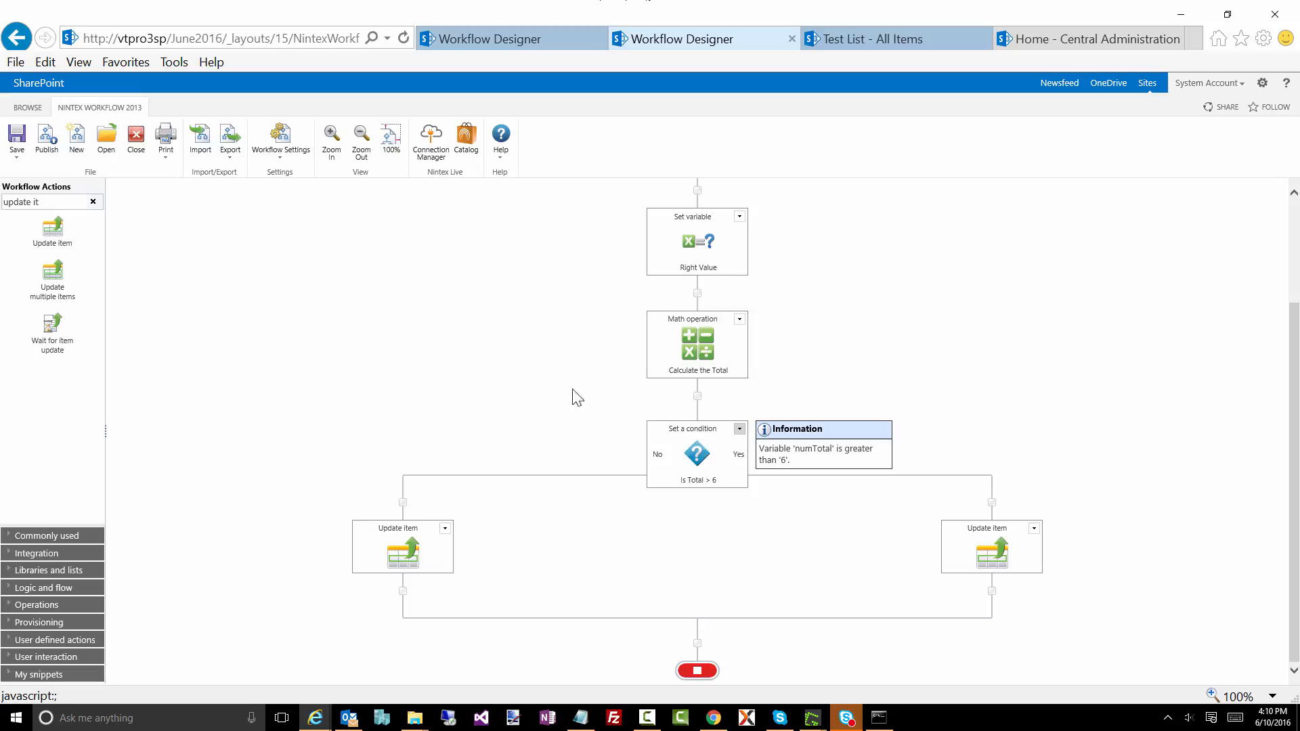
pyautogui.click(280, 145)
pyautogui.click(285, 189)
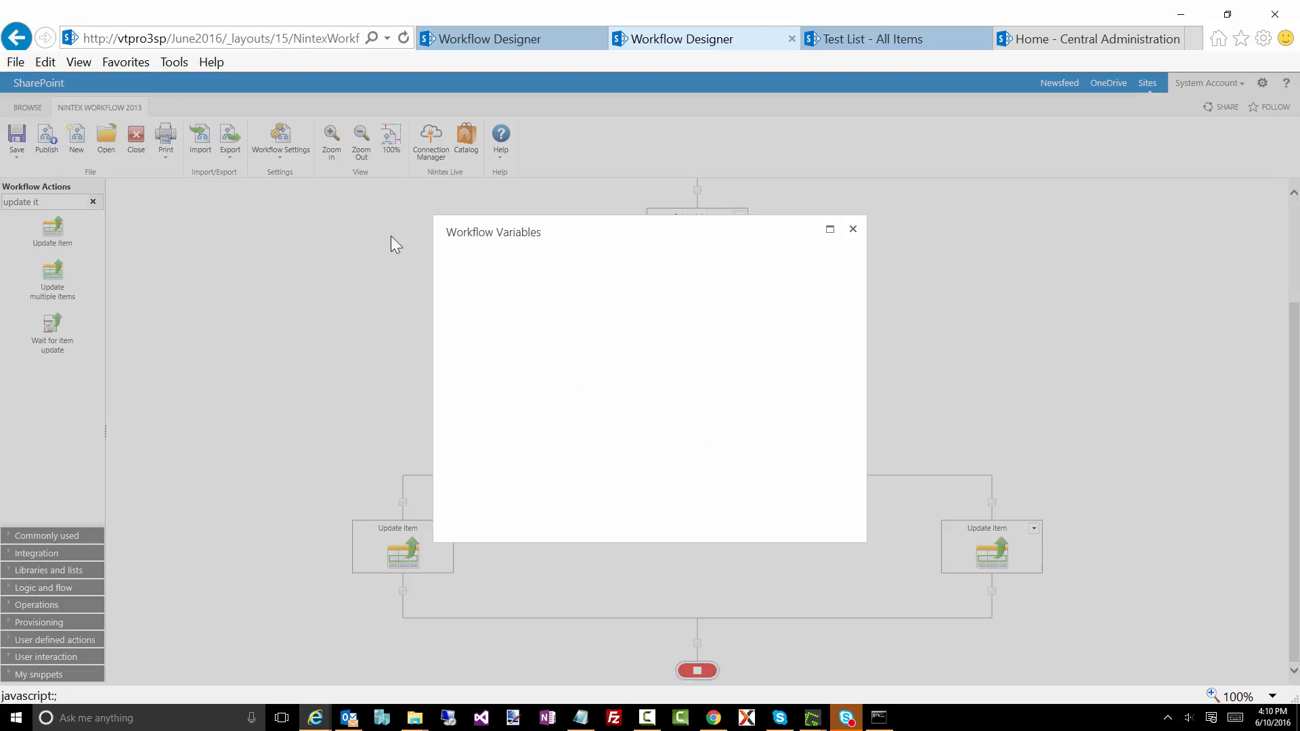
pyautogui.click(515, 325)
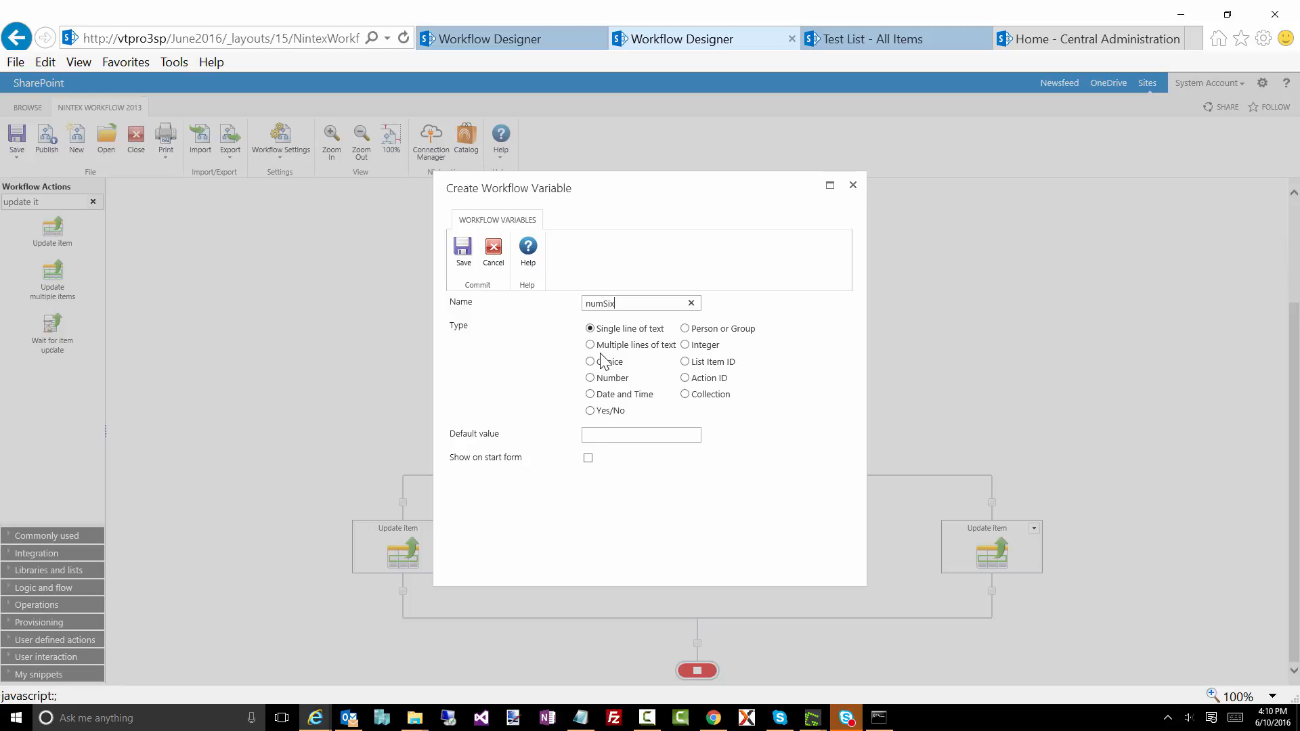
pyautogui.write('numSix')
pyautogui.click(603, 378)
pyautogui.click(610, 434)
pyautogui.write('5')
pyautogui.click(462, 252)
pyautogui.click(462, 293)
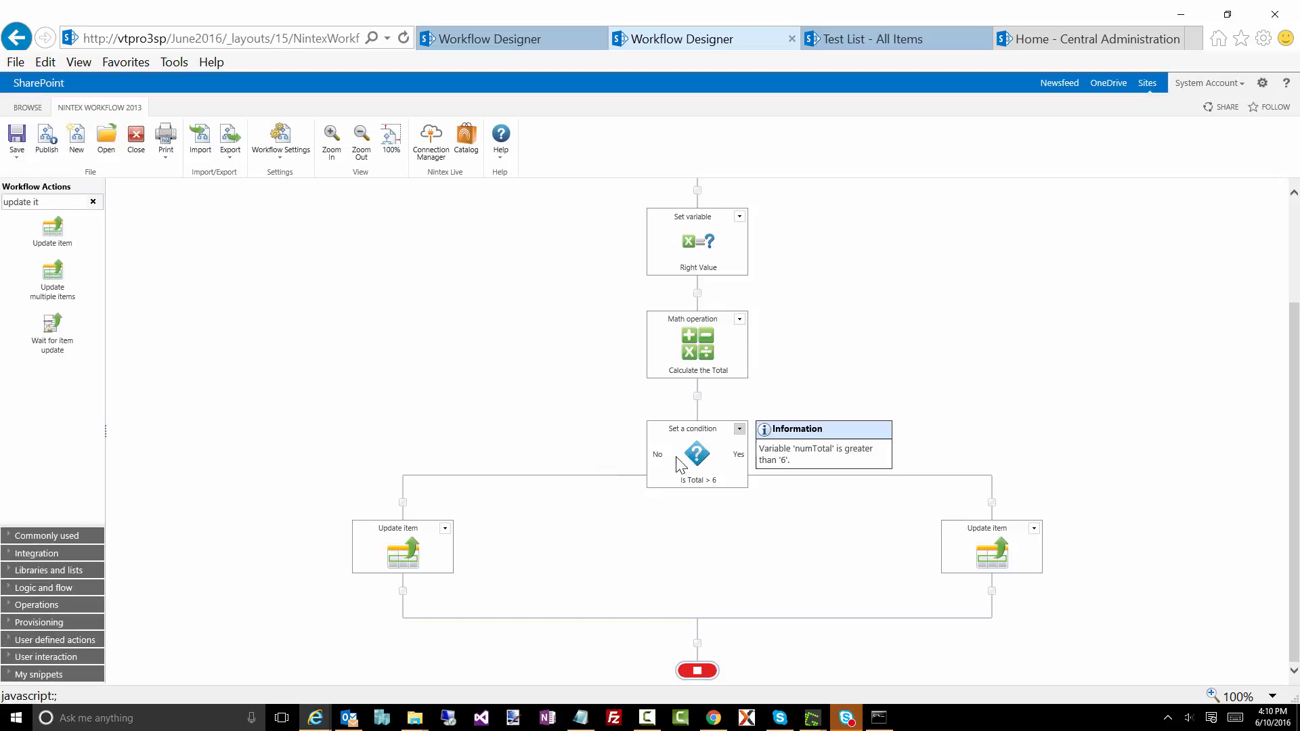
# Make the Is Total > 6 condition compare numTotal with the Workflow Data variable numSix and save the action.
pyautogui.doubleClick(695, 453)
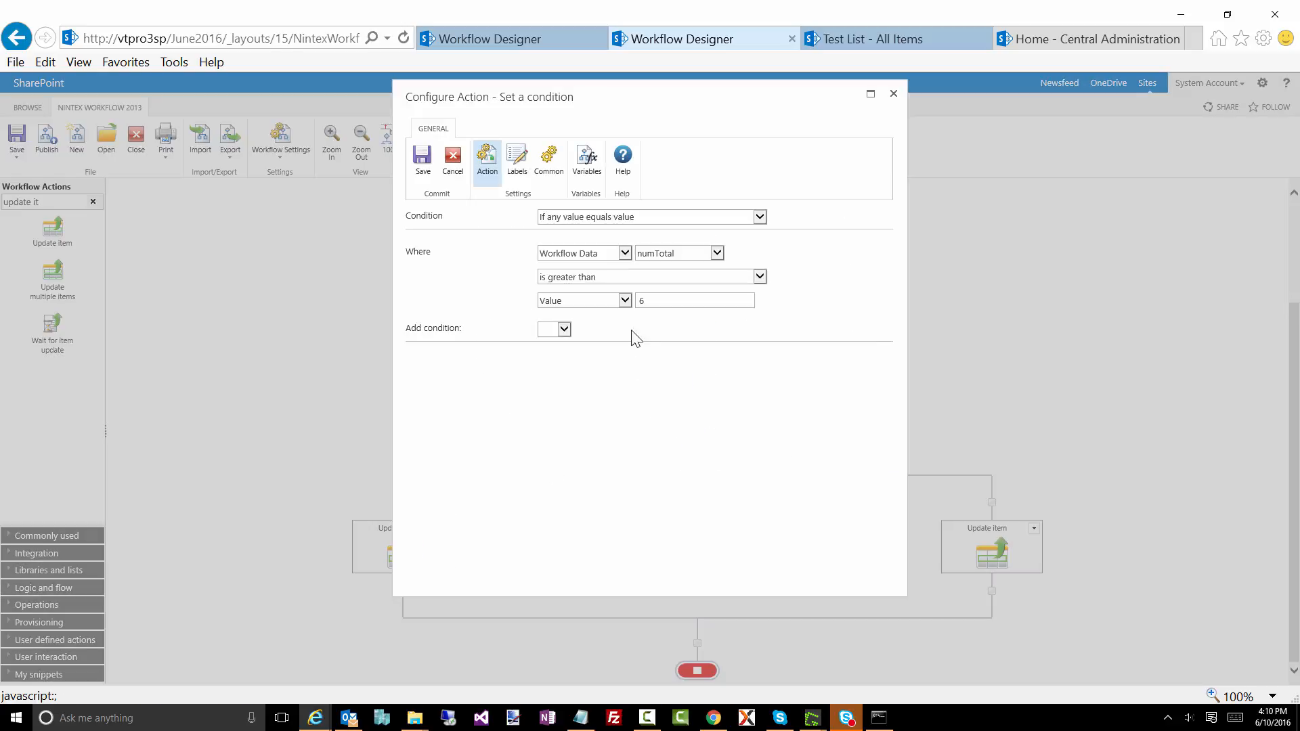
pyautogui.click(611, 302)
pyautogui.click(598, 310)
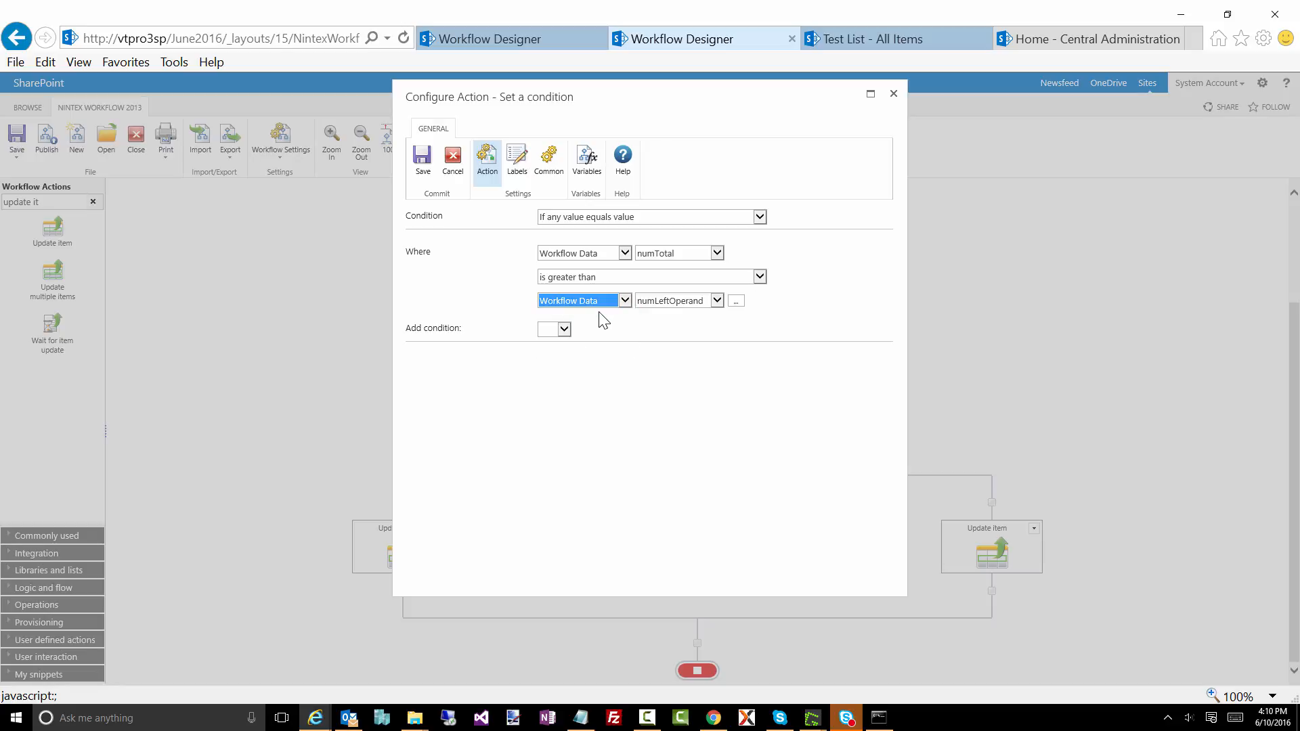
pyautogui.click(646, 303)
pyautogui.click(654, 320)
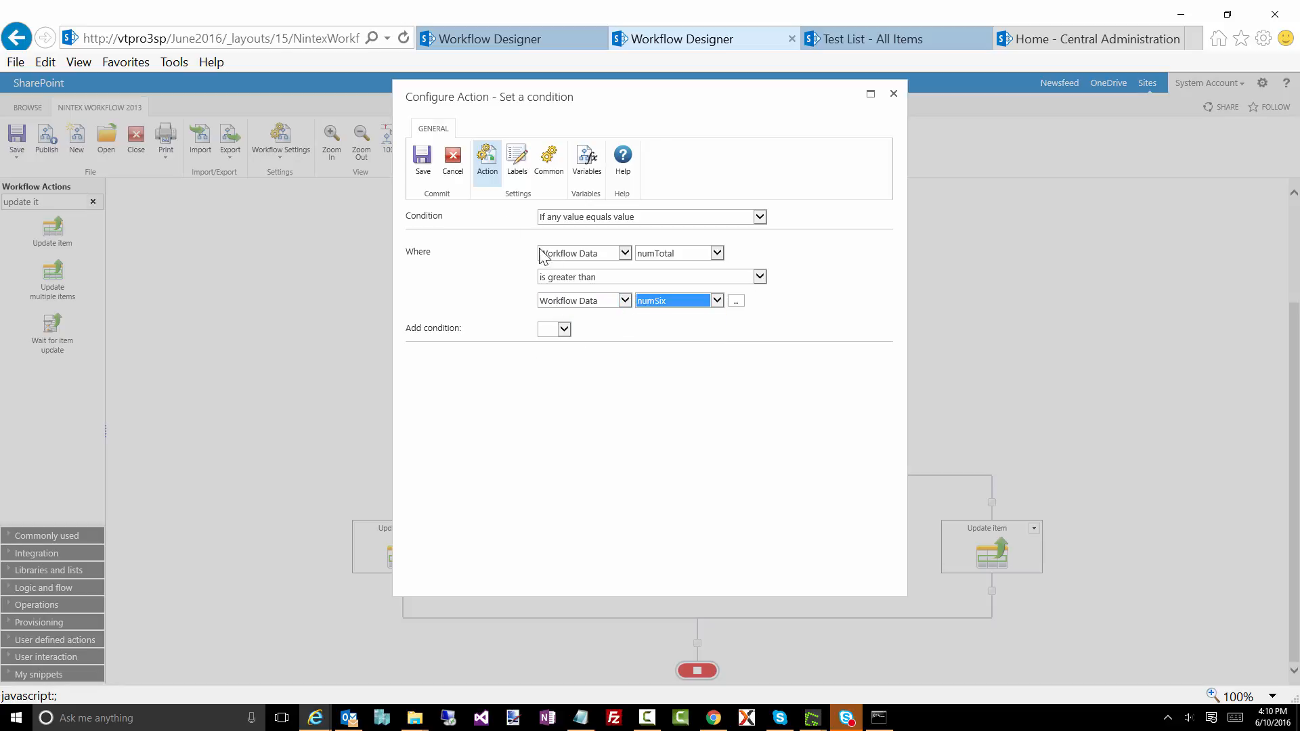
pyautogui.click(423, 161)
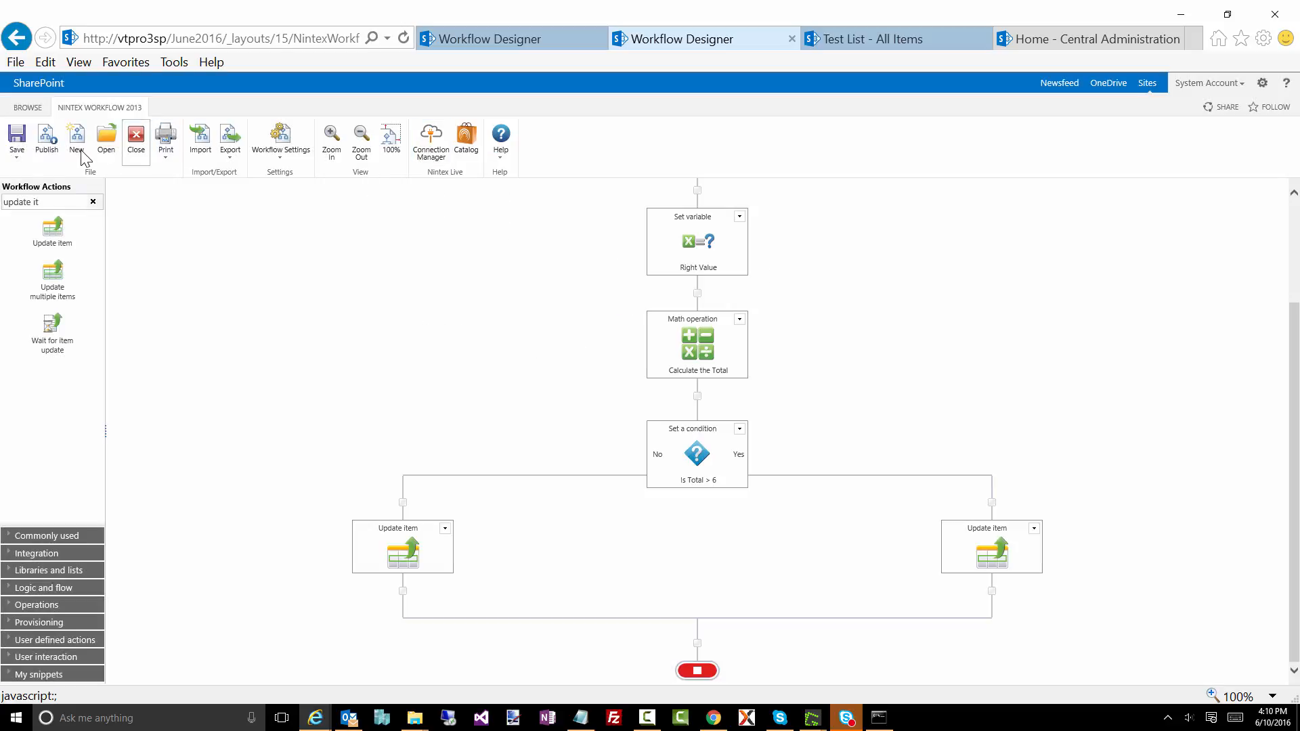
# Publish the Simple Debugging Workflow with its variable-based condition, overwriting the existing version.
pyautogui.click(47, 137)
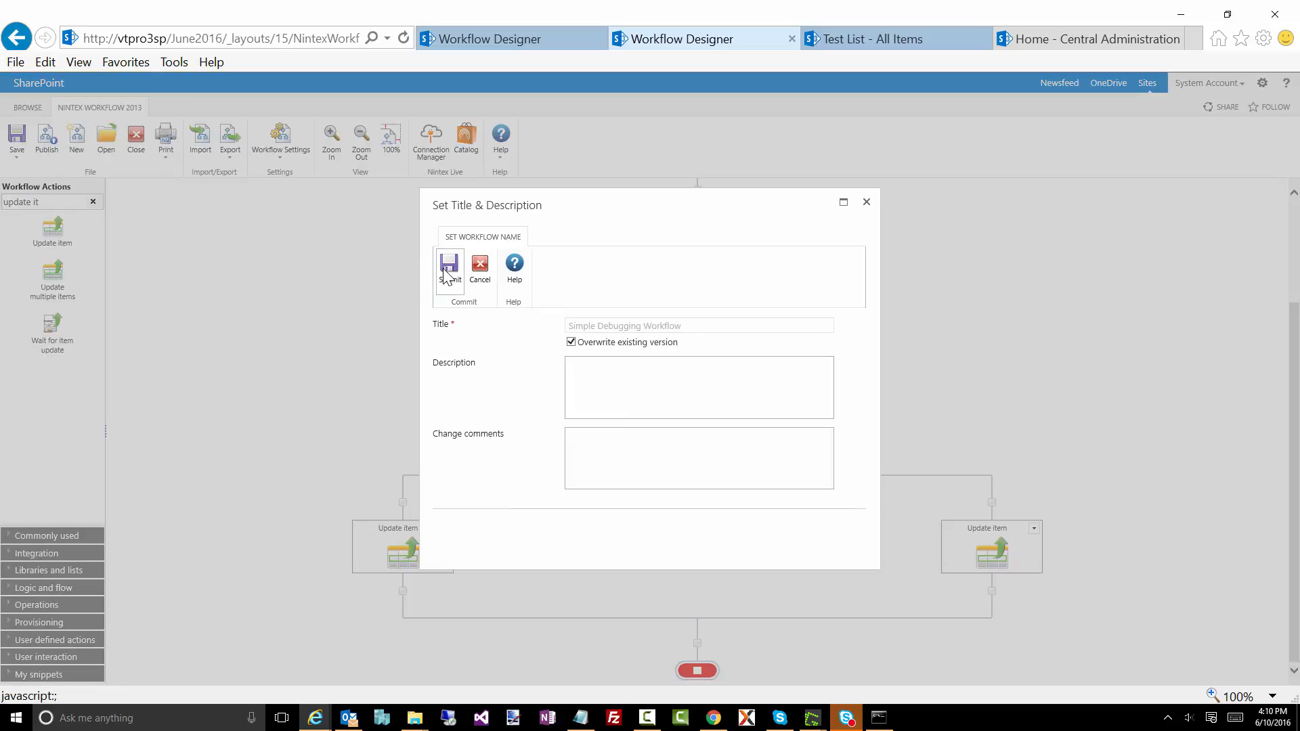
pyautogui.click(444, 269)
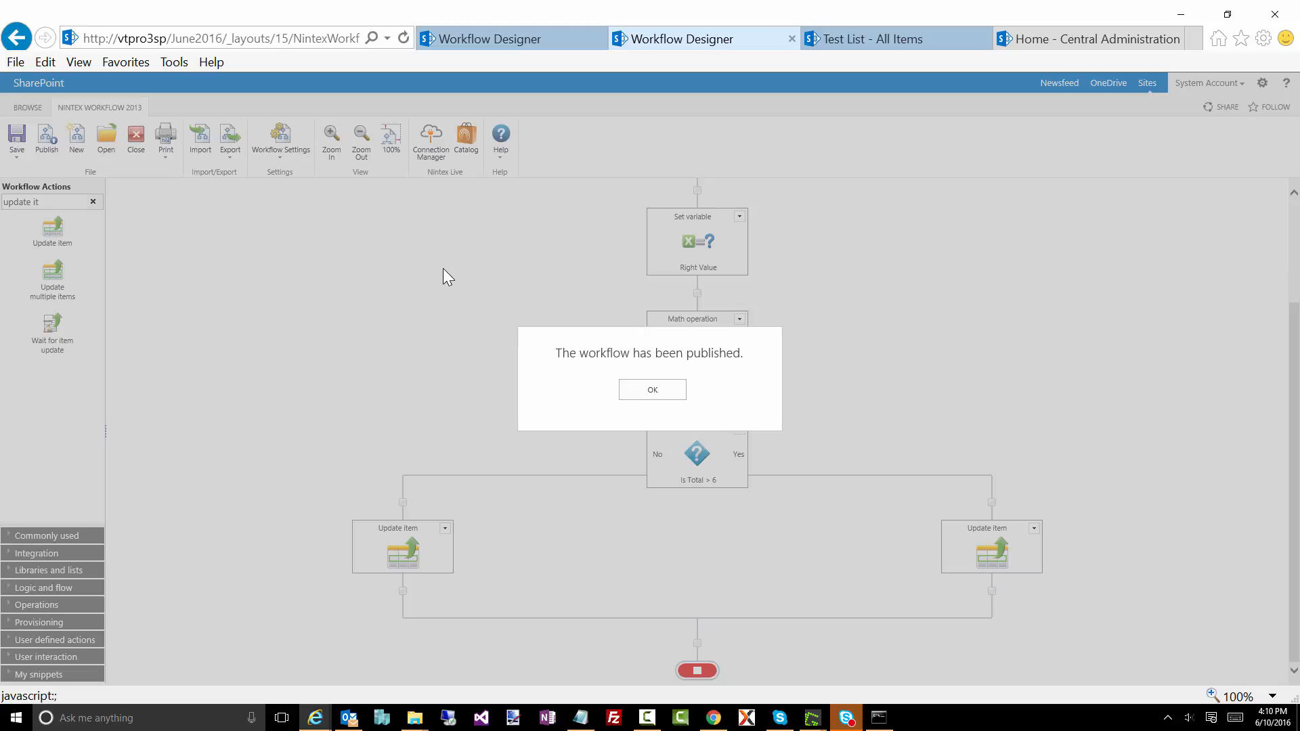
pyautogui.click(651, 393)
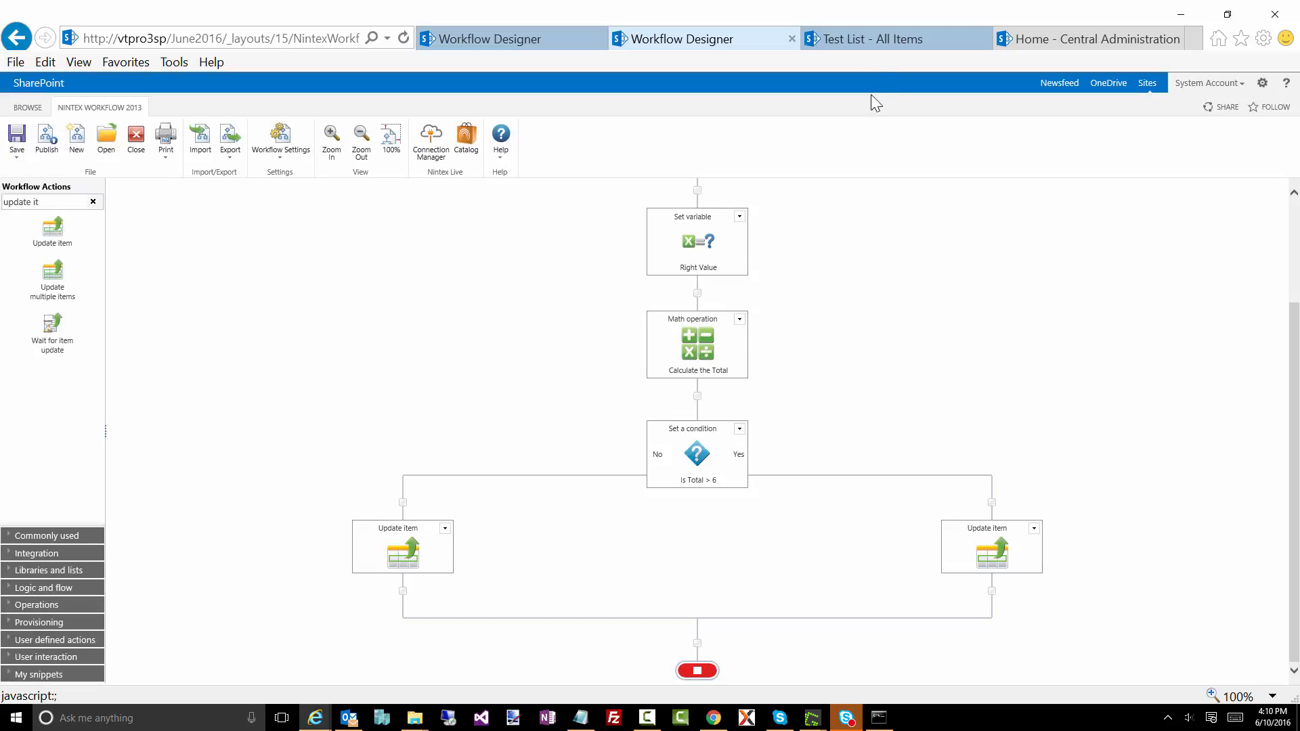
# Start the Simple Debugging Workflow on the test3a item in Test List.
pyautogui.click(863, 38)
pyautogui.click(316, 311)
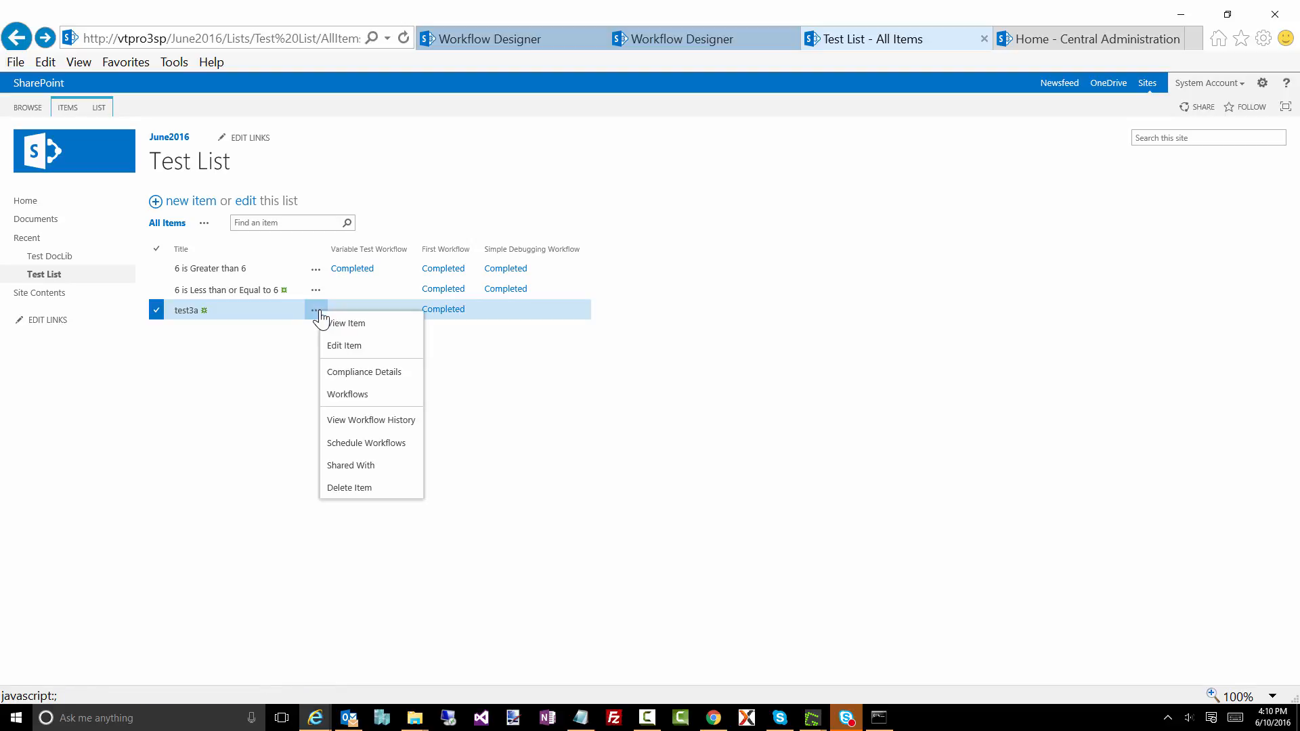
pyautogui.click(360, 396)
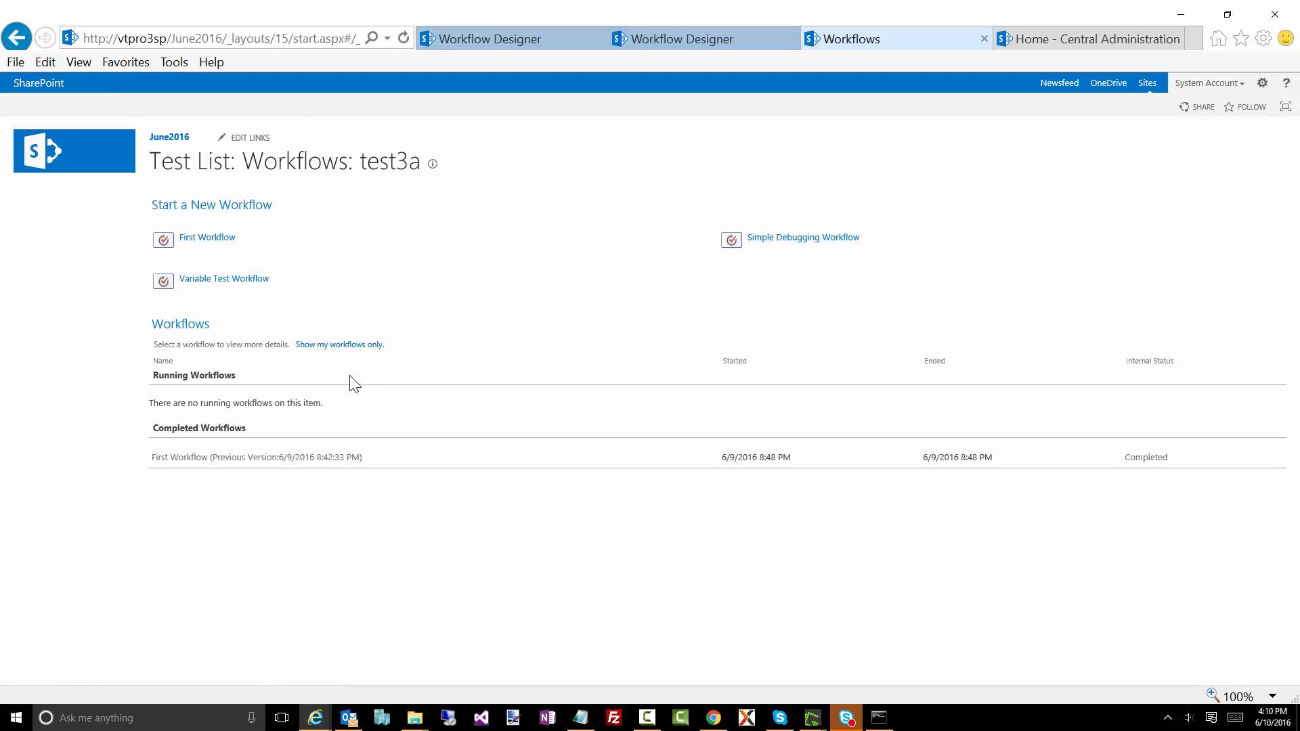
pyautogui.click(806, 239)
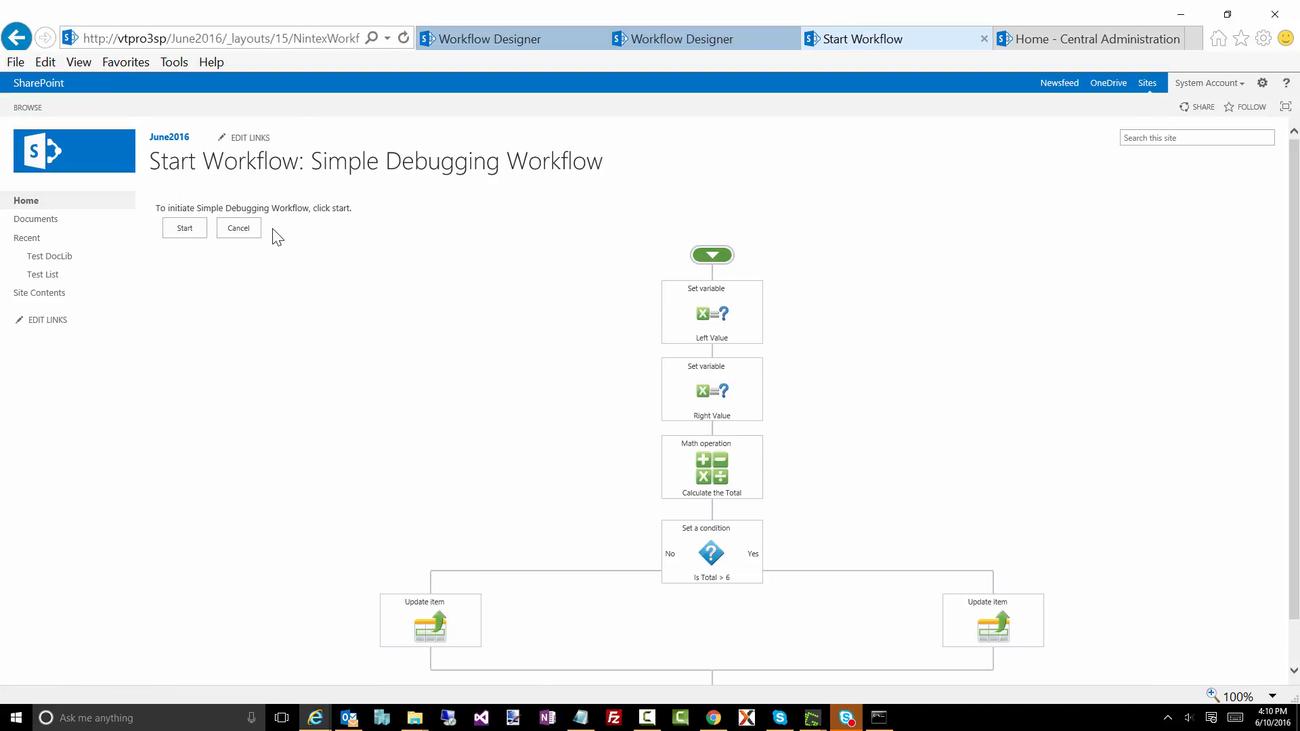
pyautogui.click(184, 230)
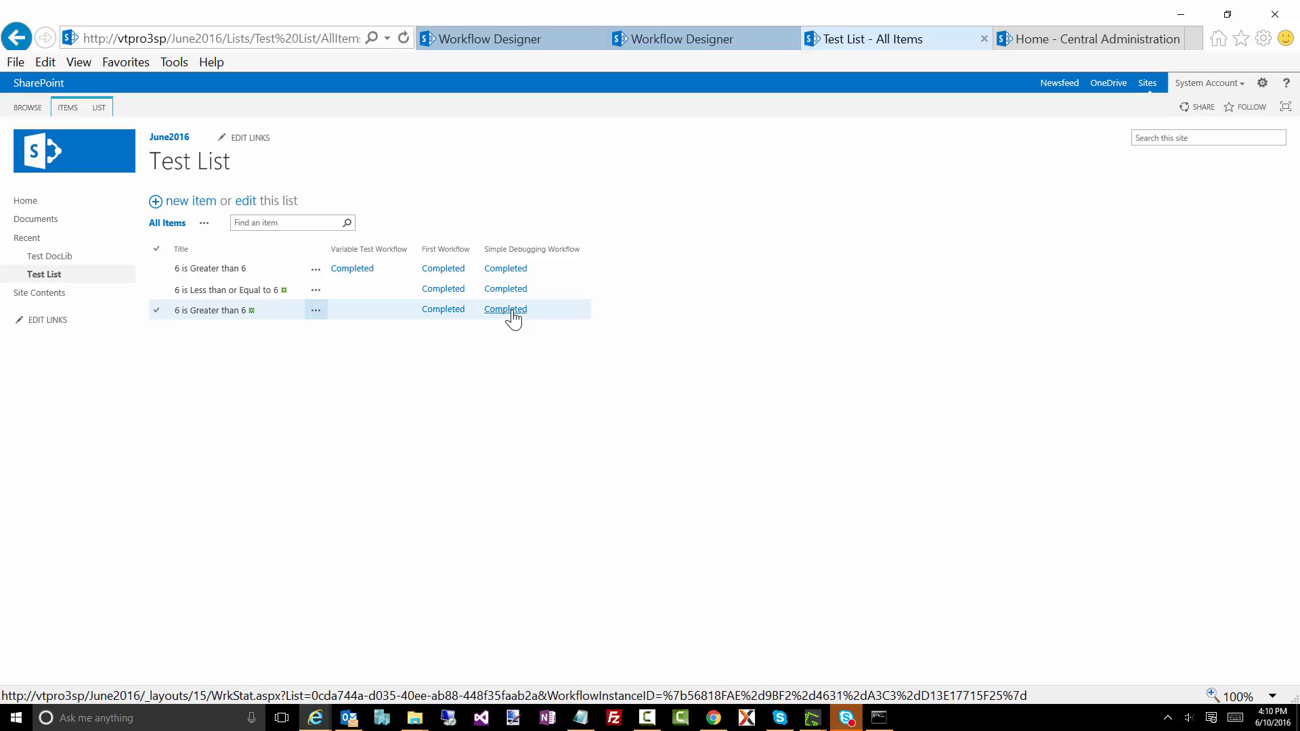
# View the Simple Debugging Workflow's progress diagram for the third Test List item and examine the Is Total > 6 condition's information.
pyautogui.click(315, 313)
pyautogui.click(348, 419)
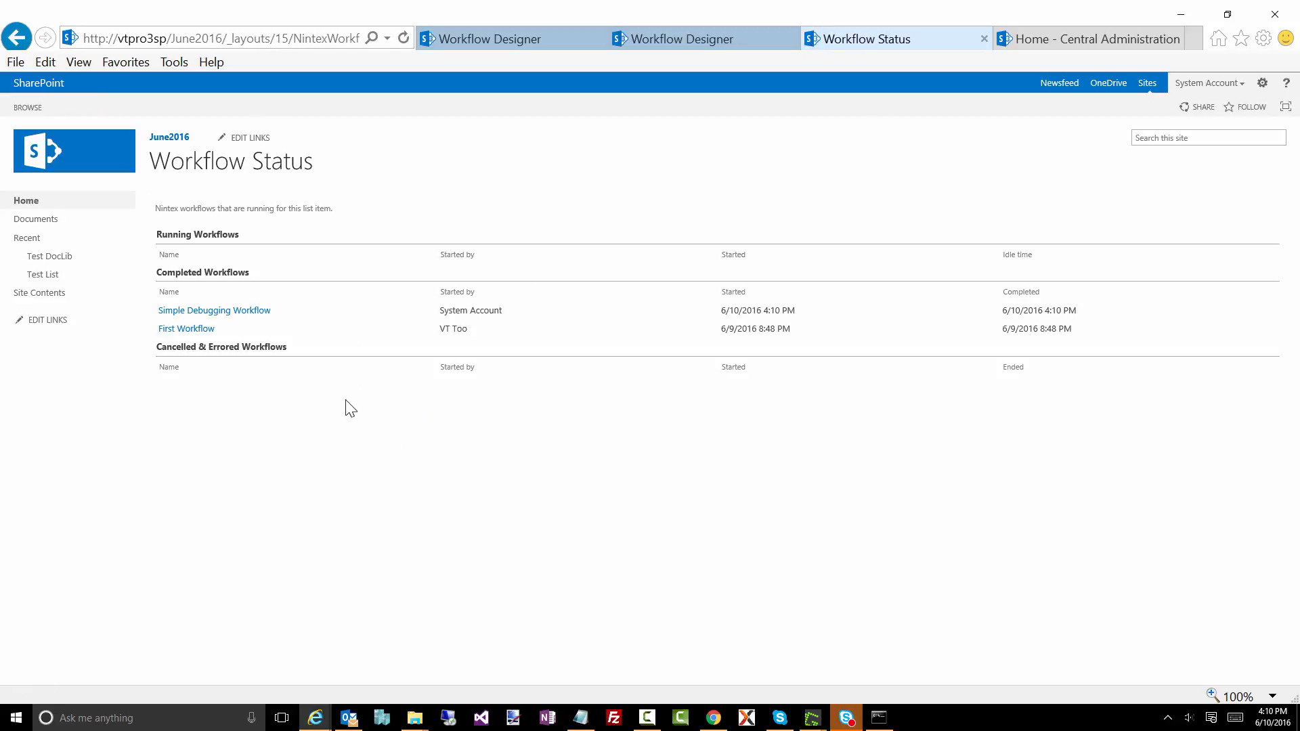
pyautogui.click(262, 314)
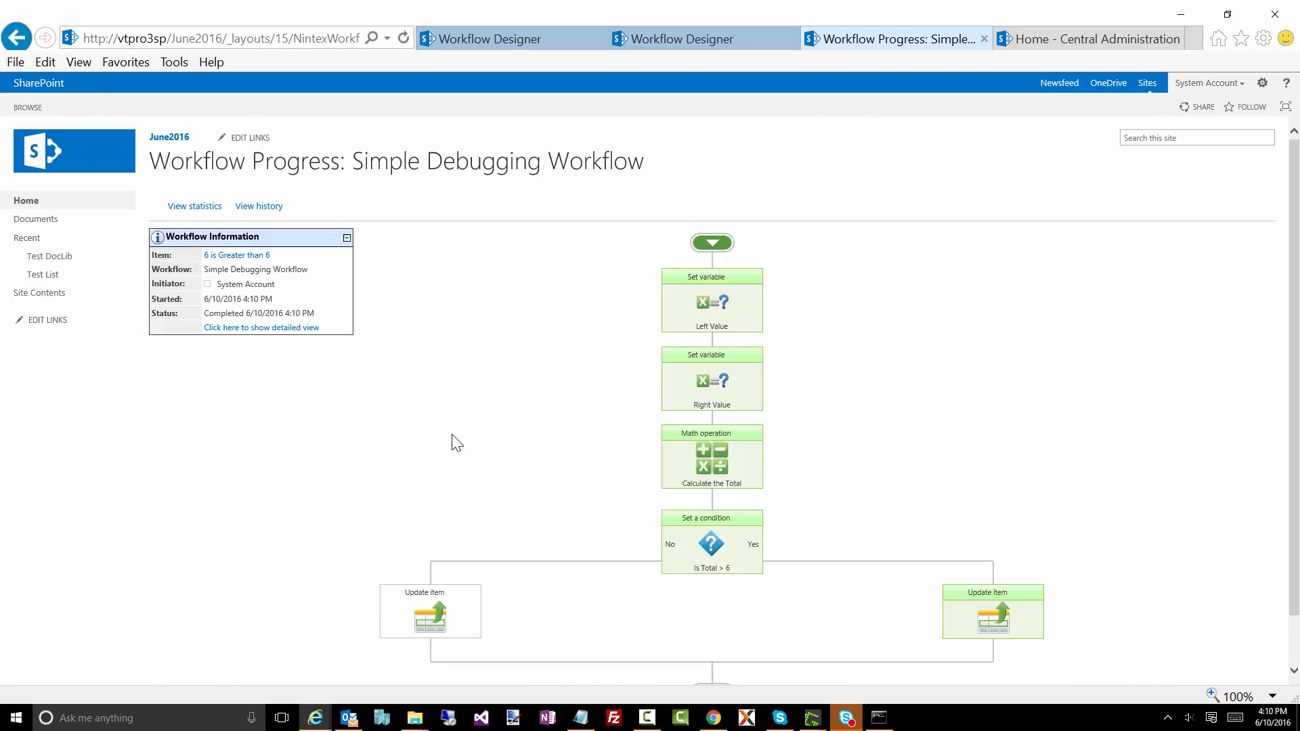
pyautogui.moveTo(719, 557)
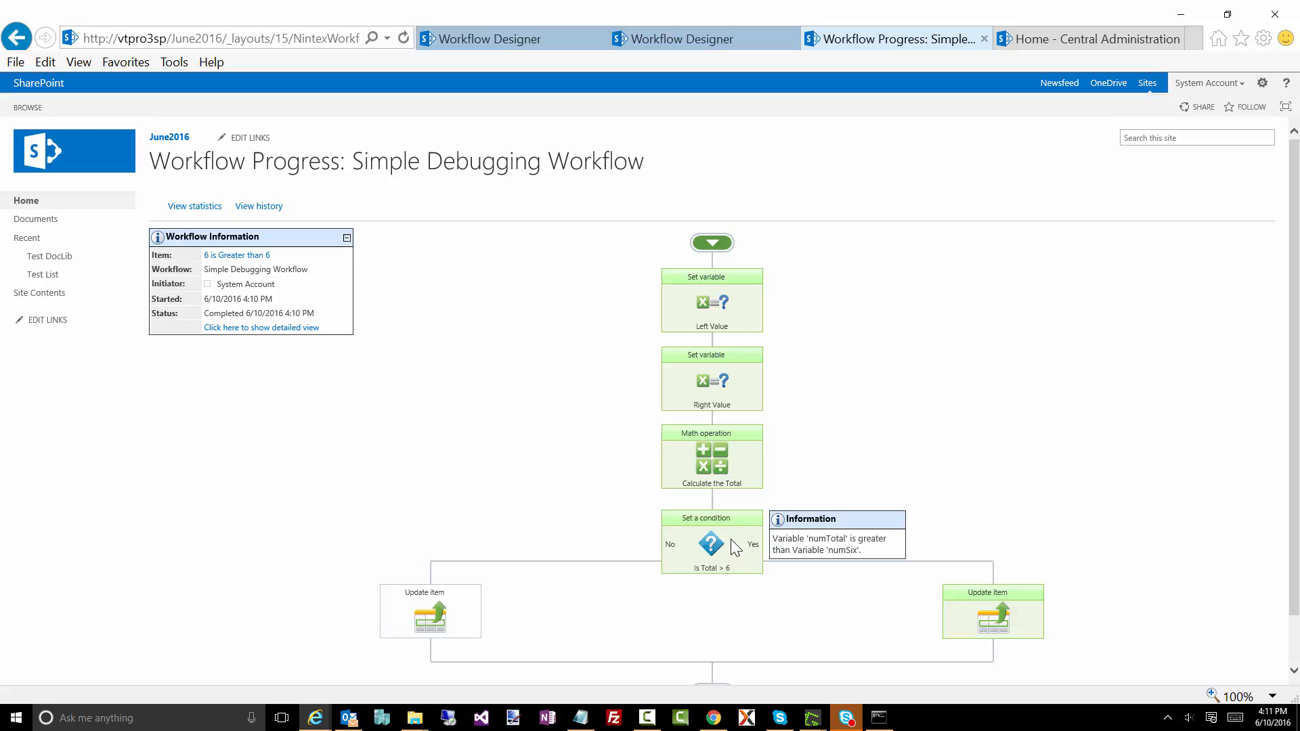
pyautogui.click(16, 37)
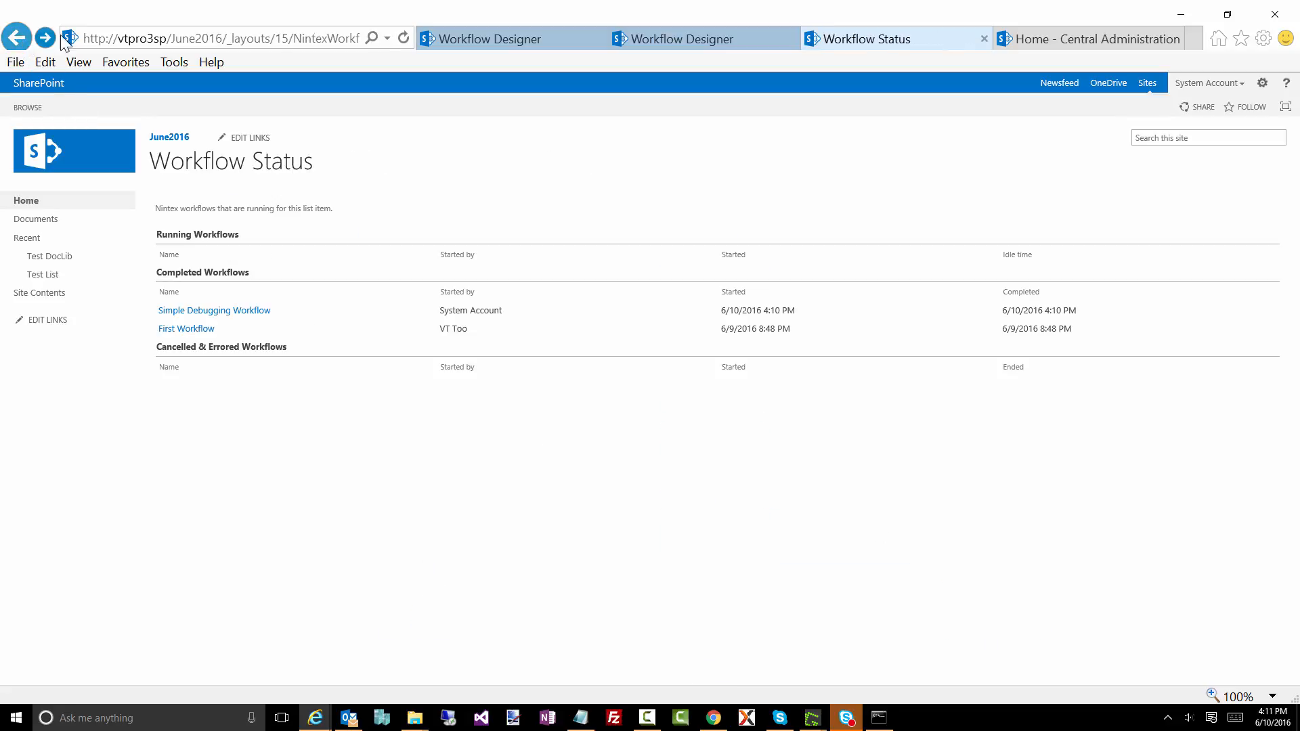
# In the workflow designer, add a Log in history list action between Calculate the Total and the Is Total > 6 condition.
pyautogui.click(765, 39)
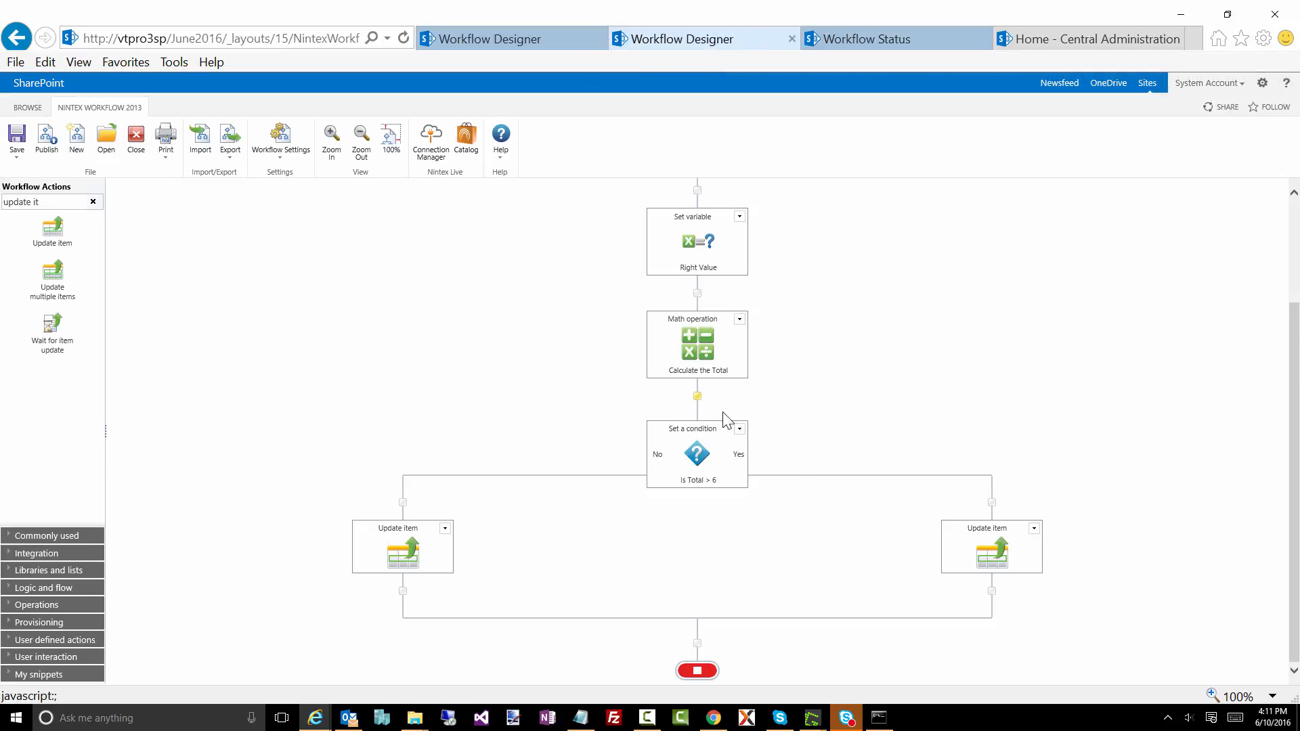
pyautogui.moveTo(54, 203); pyautogui.dragTo(3, 200)
pyautogui.click(3, 200)
pyautogui.tripleClick(27, 207)
pyautogui.write('log')
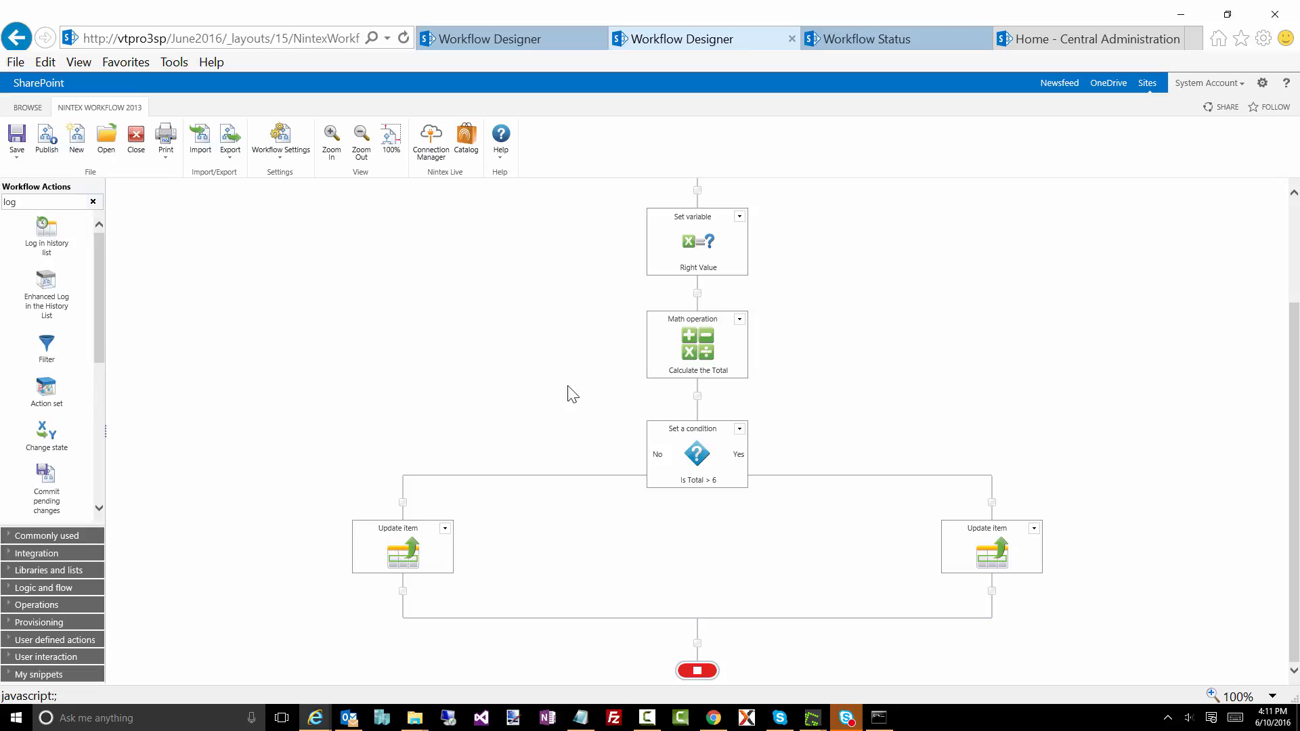
pyautogui.moveTo(52, 231); pyautogui.dragTo(698, 399)
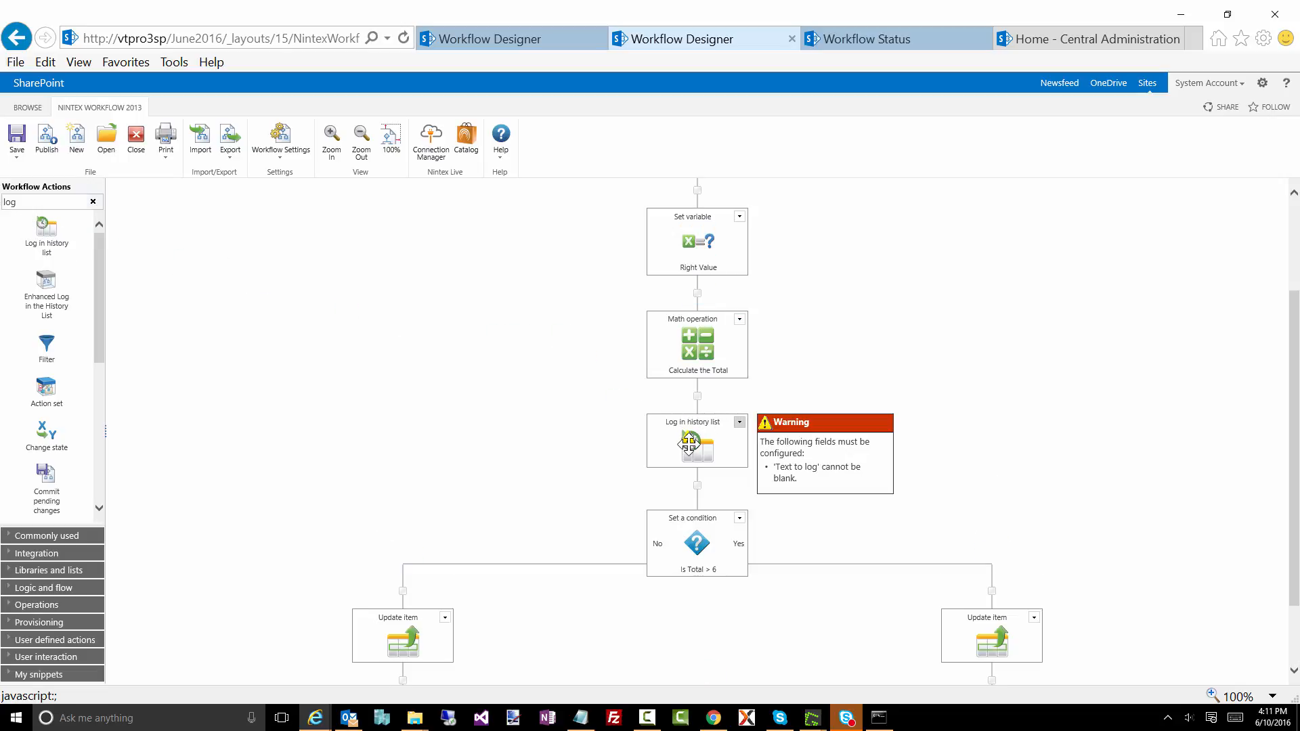
# Enter "numTotal -" and "numSix -" lines as the log text and insert the numTotal workflow variable reference after the numTotal label.
pyautogui.doubleClick(689, 443)
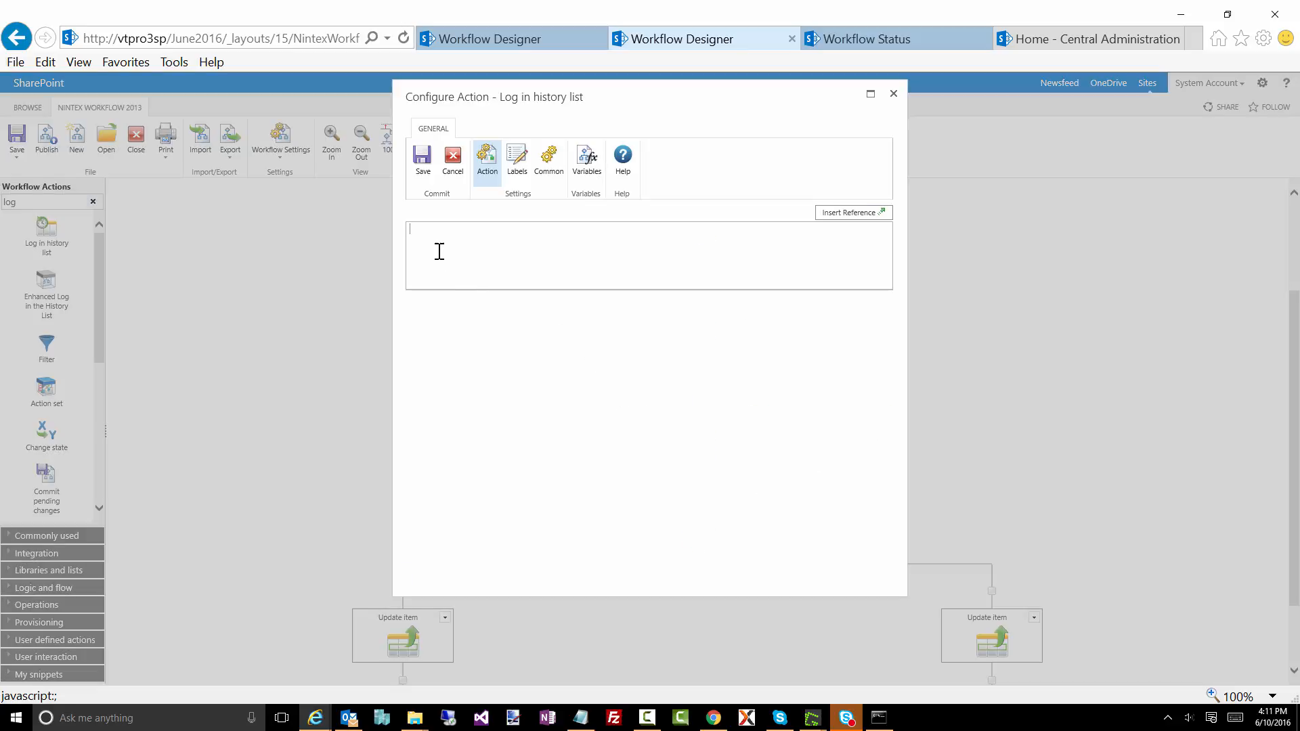
pyautogui.write('numTotal -')
pyautogui.press('Return')
pyautogui.click(848, 213)
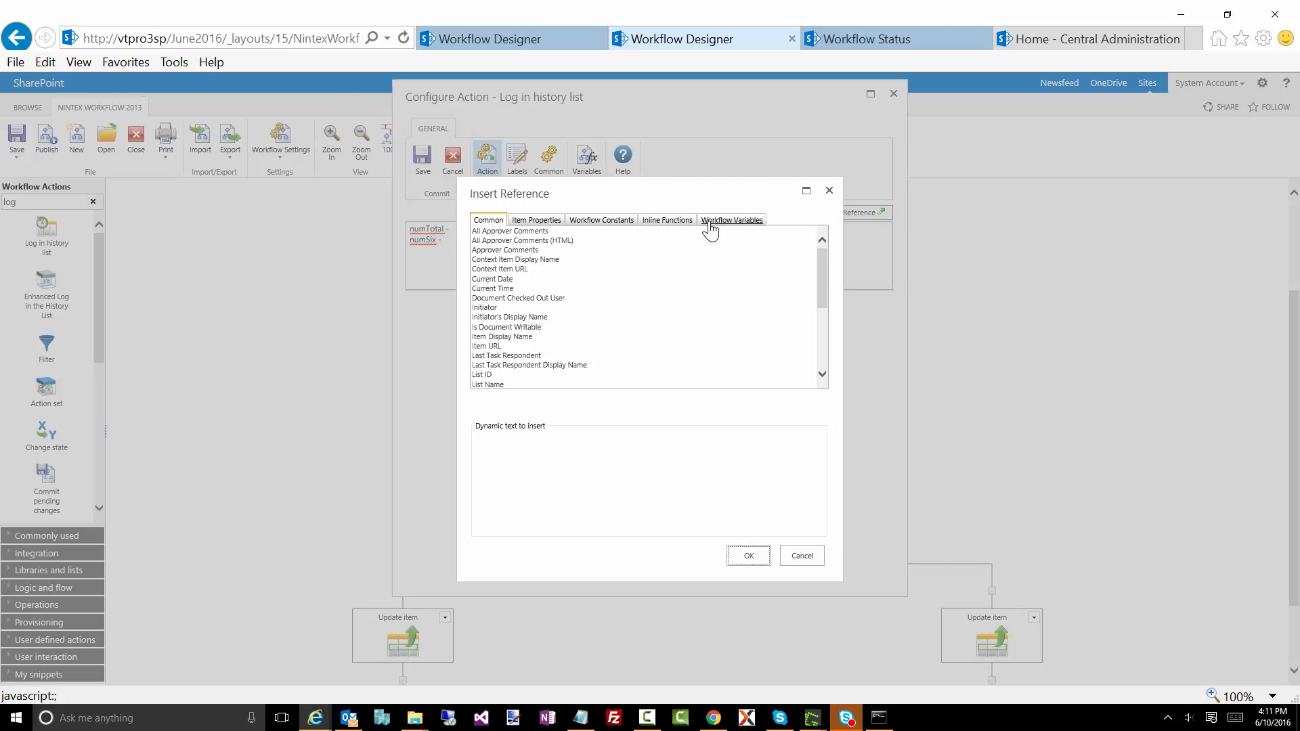
pyautogui.click(732, 220)
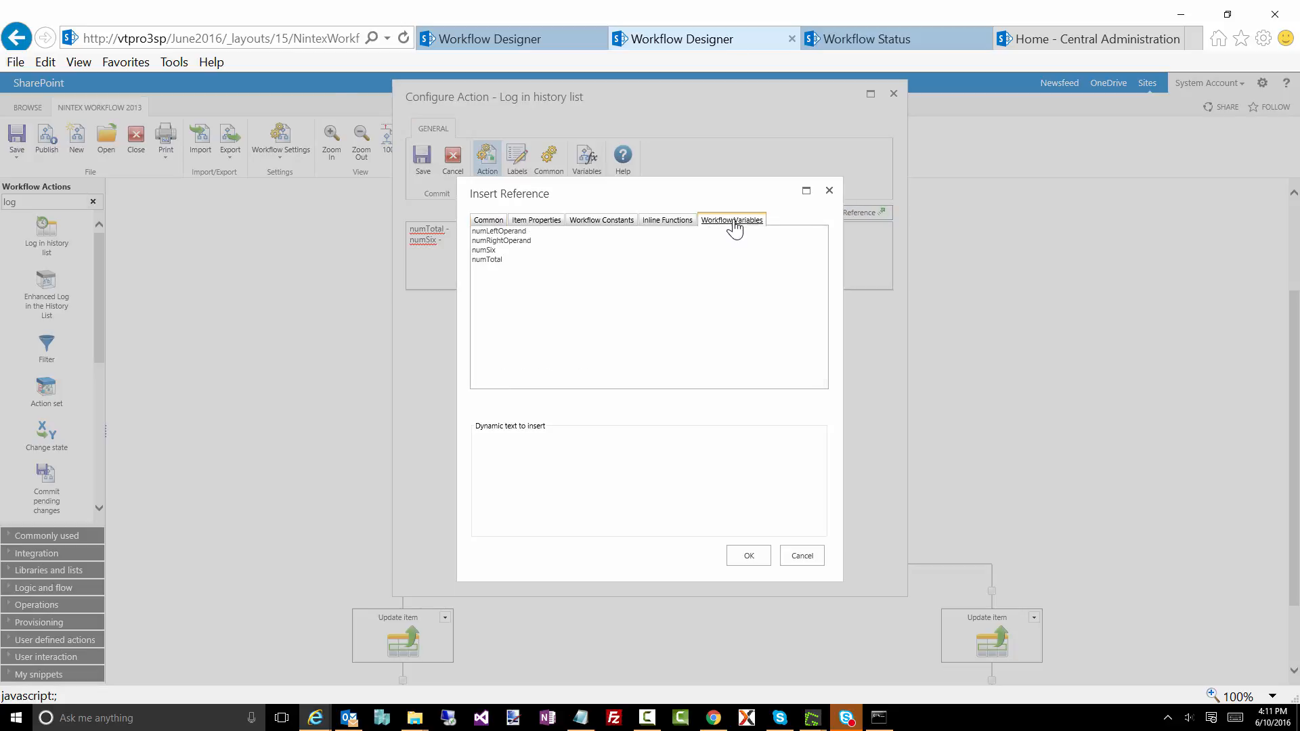
pyautogui.click(556, 260)
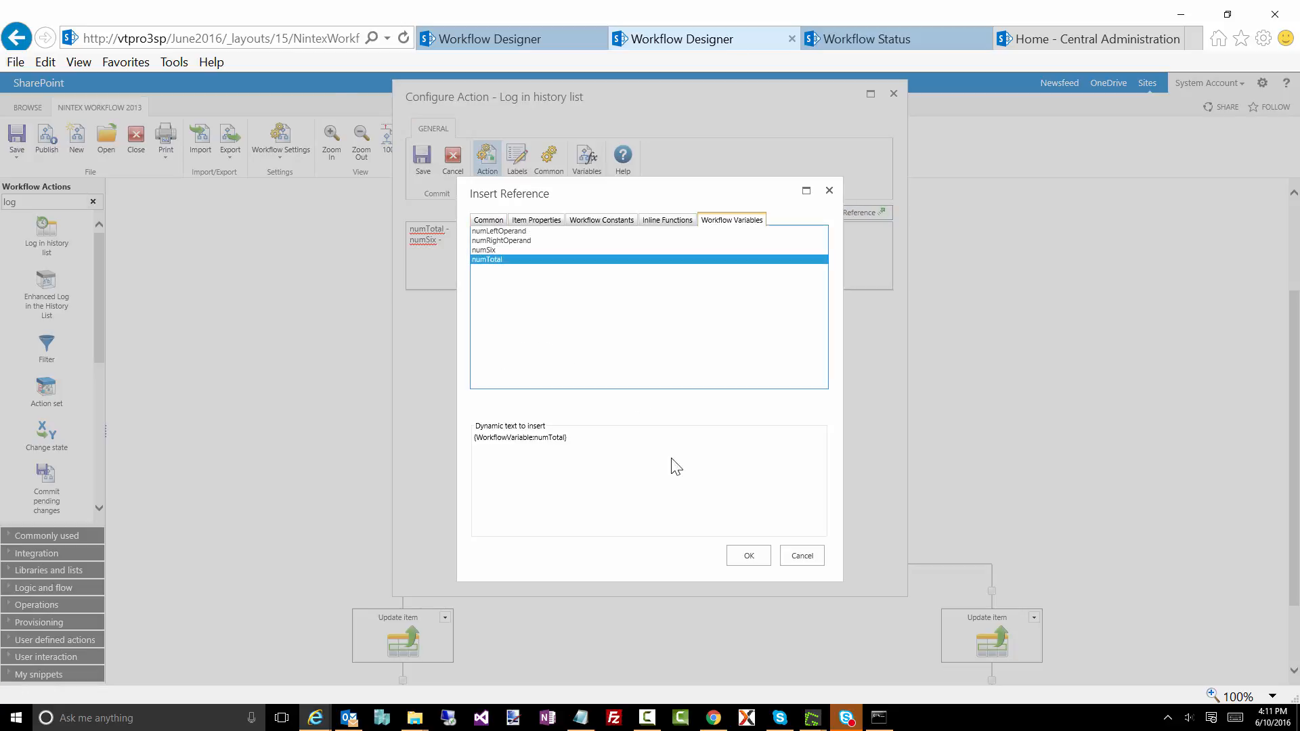
pyautogui.click(744, 556)
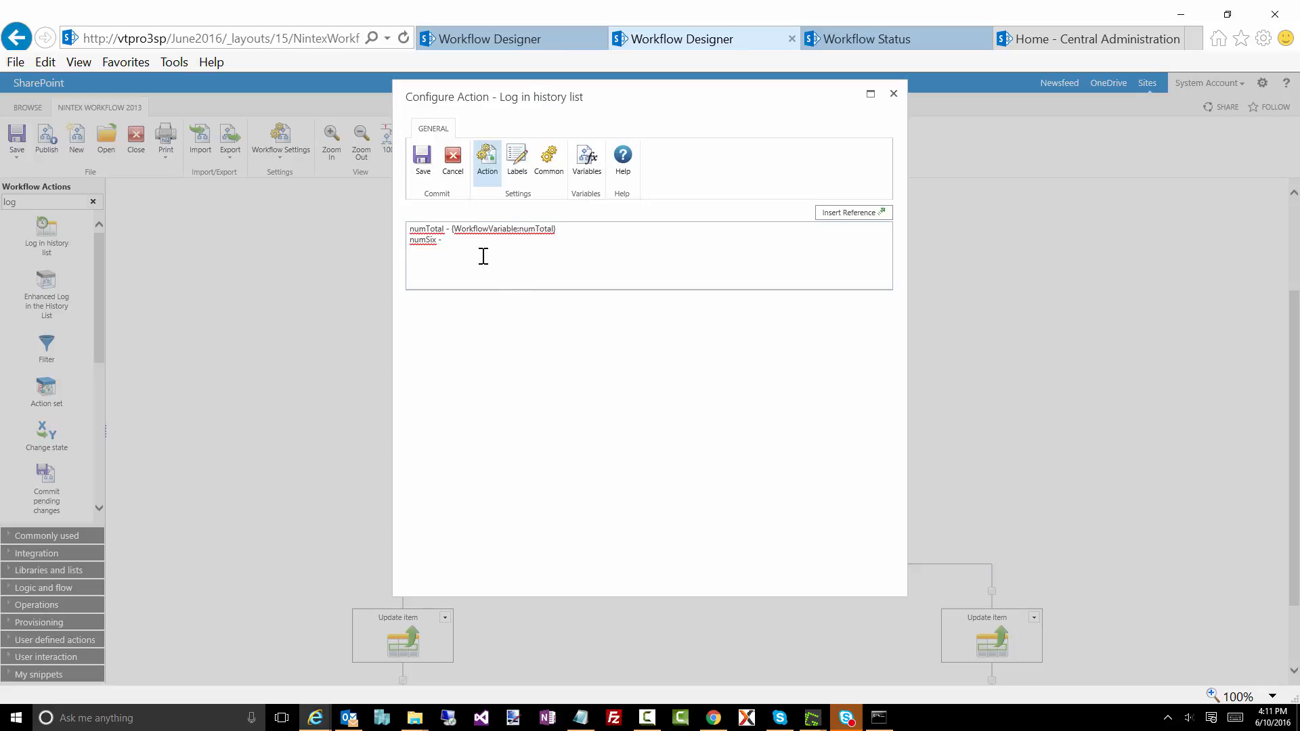
# Insert the numSix workflow variable reference after the numSix label and save the Log in history list action.
pyautogui.click(845, 213)
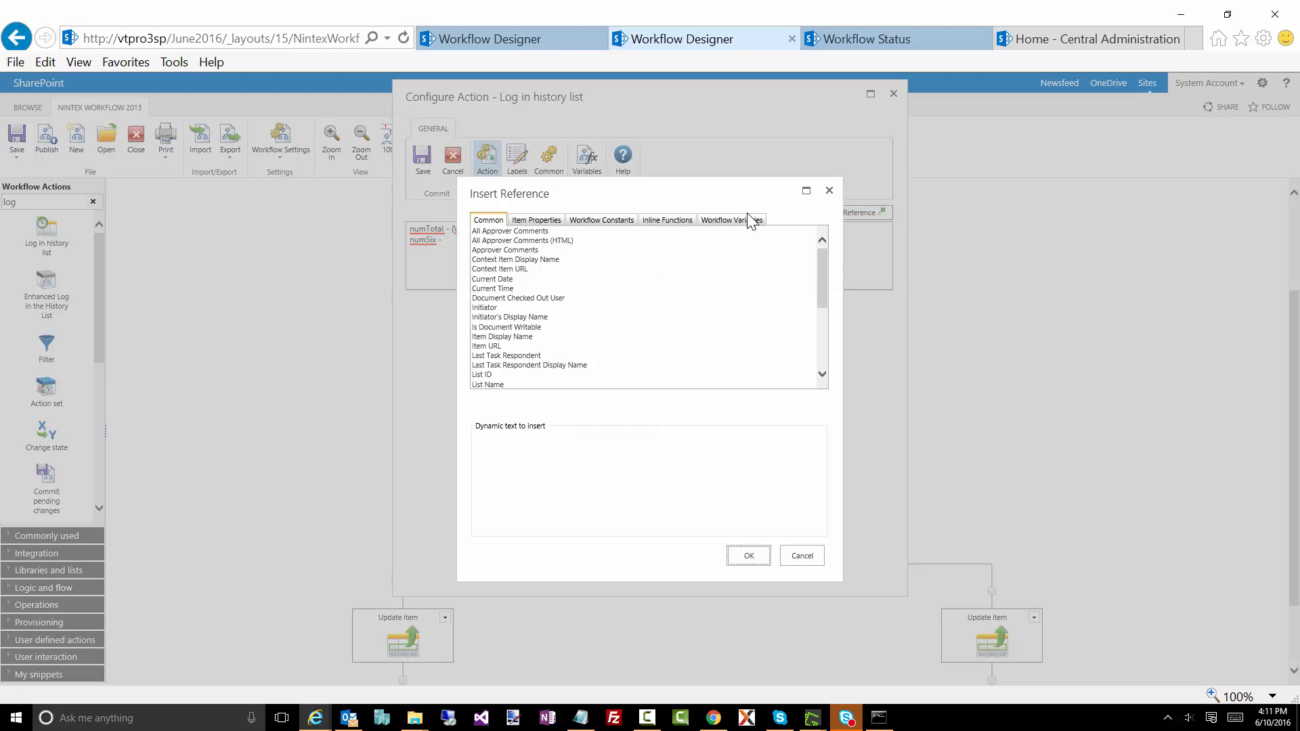
pyautogui.click(742, 220)
pyautogui.click(551, 249)
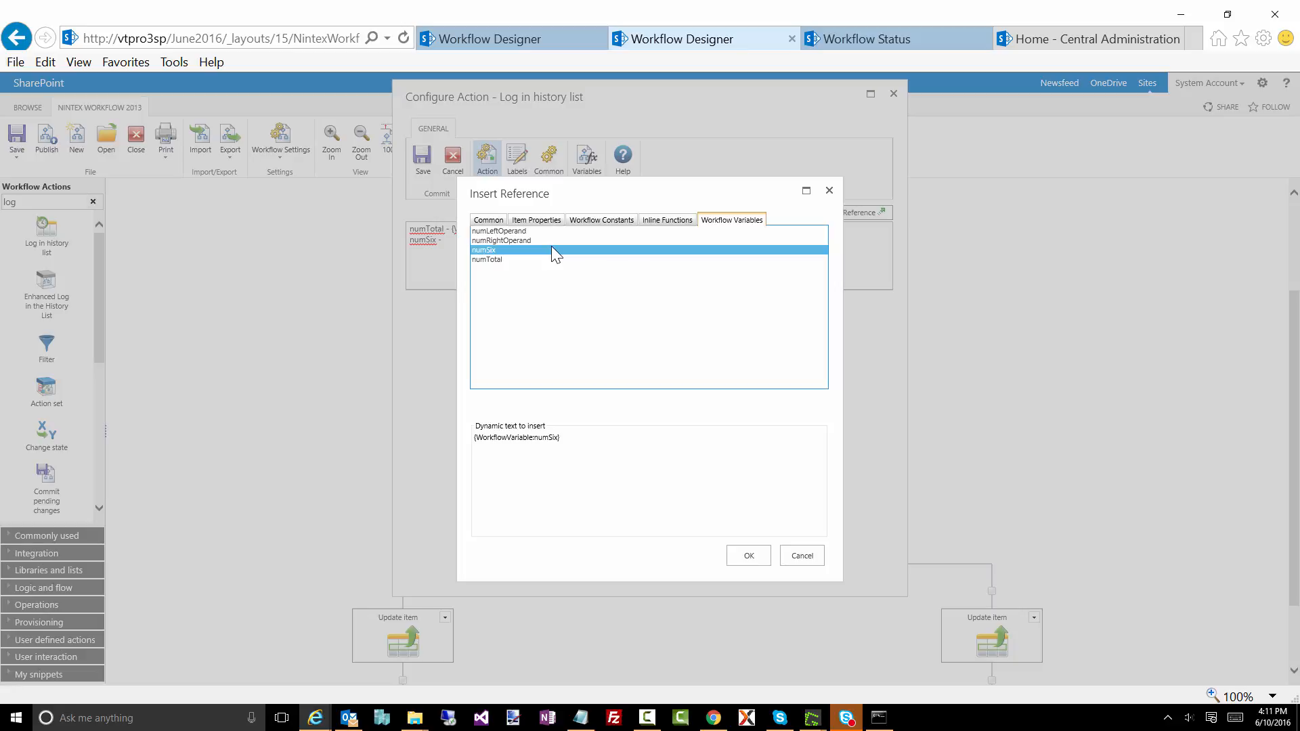
pyautogui.click(742, 559)
pyautogui.click(423, 160)
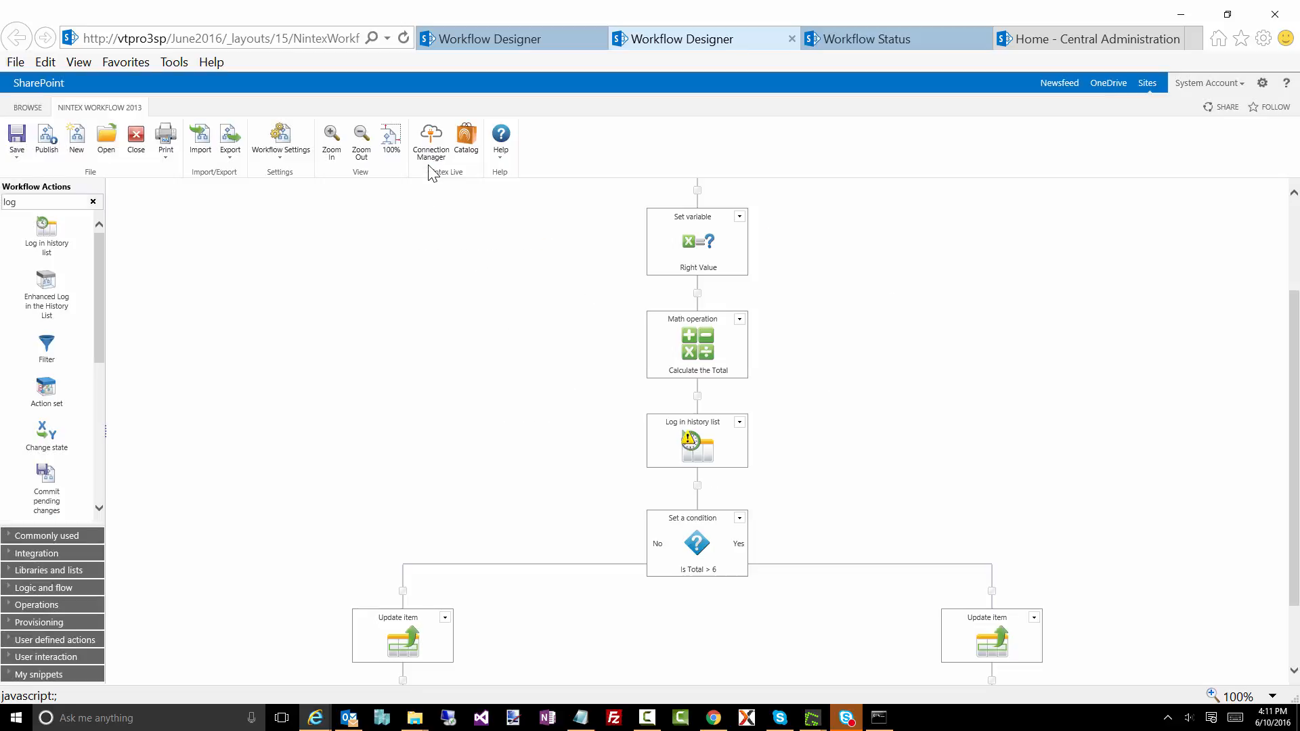
# Publish the workflow with its new history logging action.
pyautogui.click(47, 141)
pyautogui.click(449, 271)
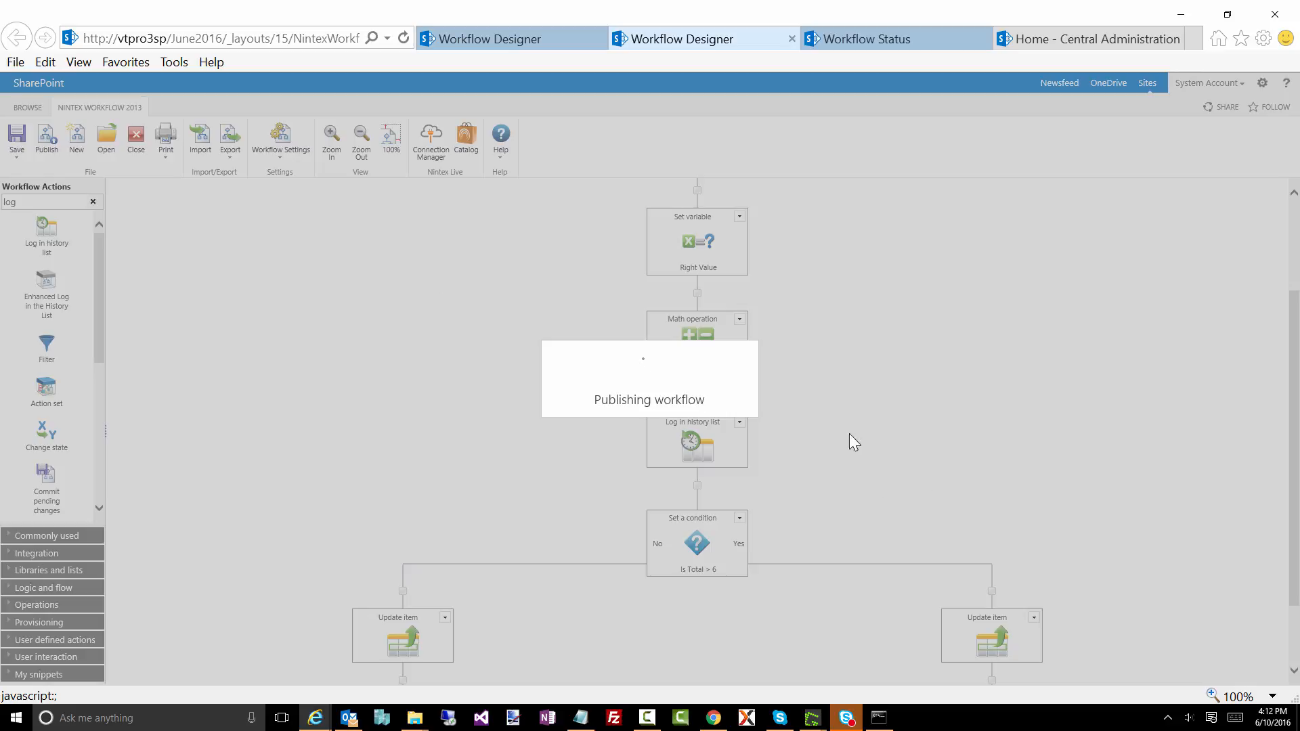
# Create a new item titled test4 in Test List and save it.
pyautogui.click(877, 38)
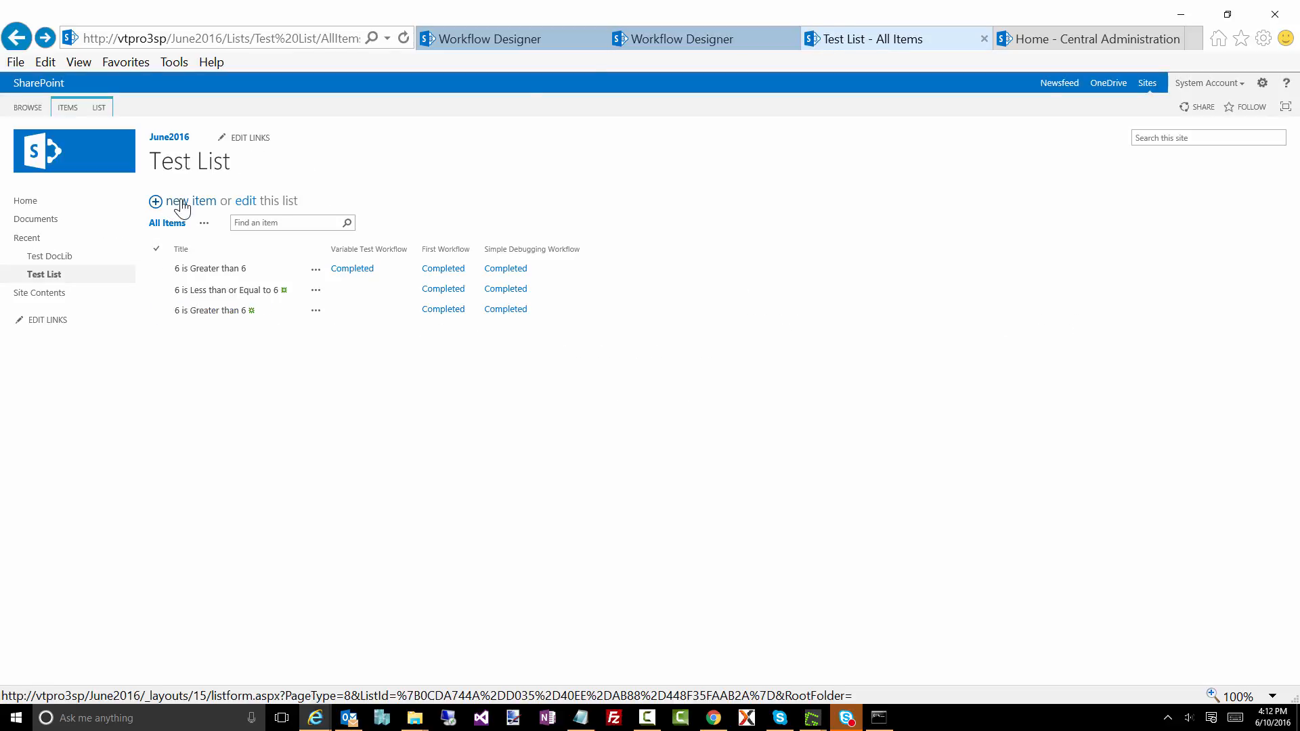
pyautogui.click(177, 203)
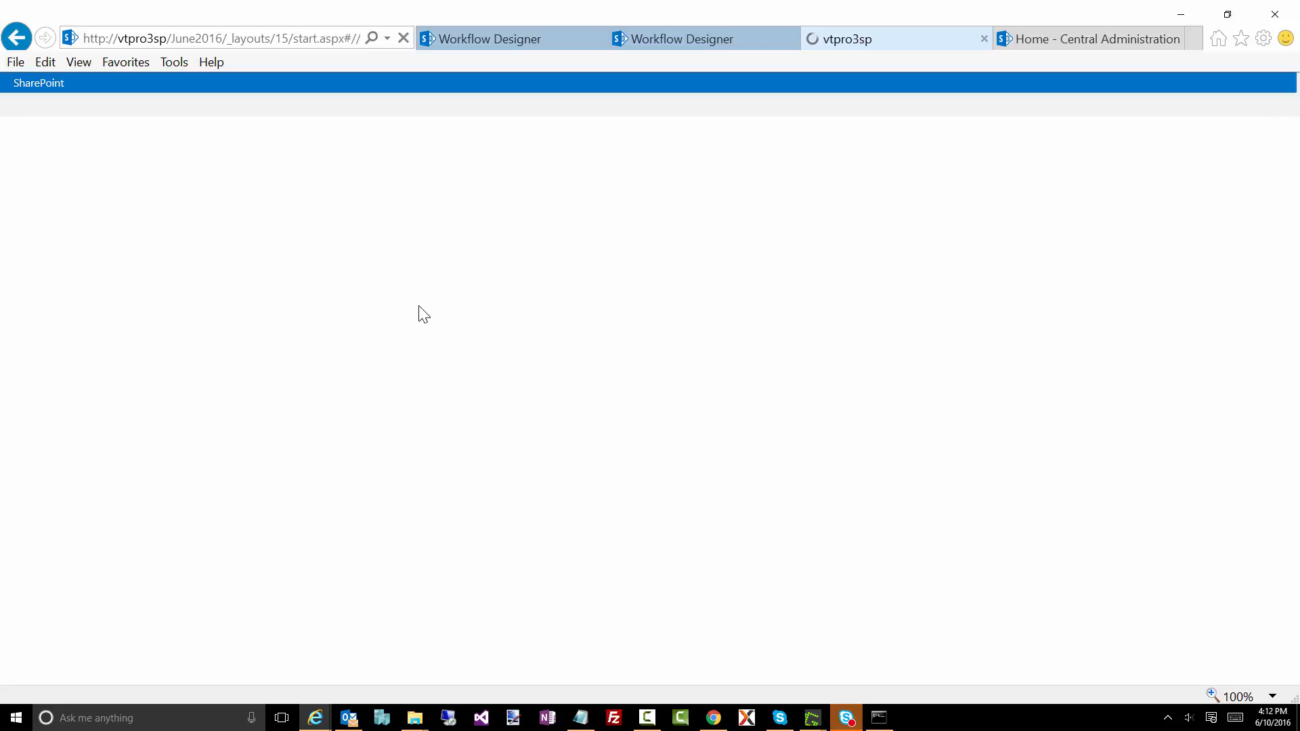
pyautogui.click(427, 261)
pyautogui.write('t')
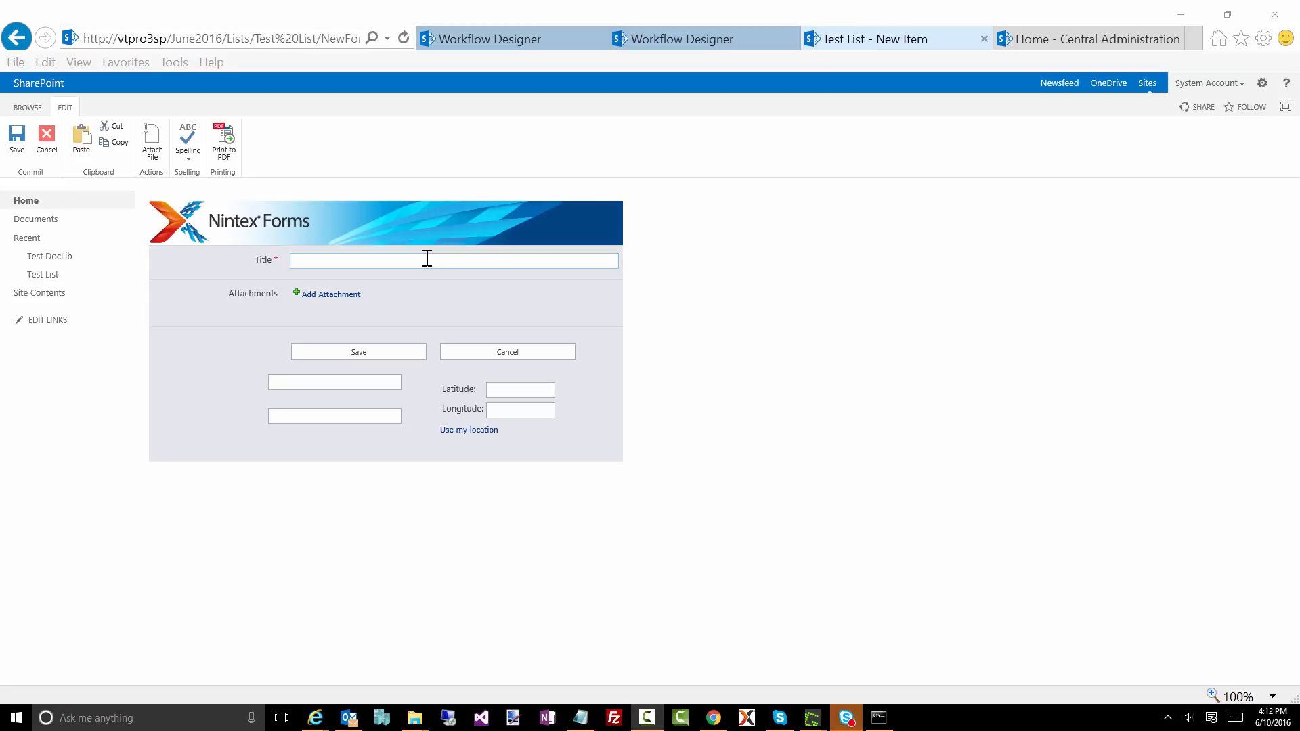
pyautogui.write('est4')
pyautogui.click(412, 352)
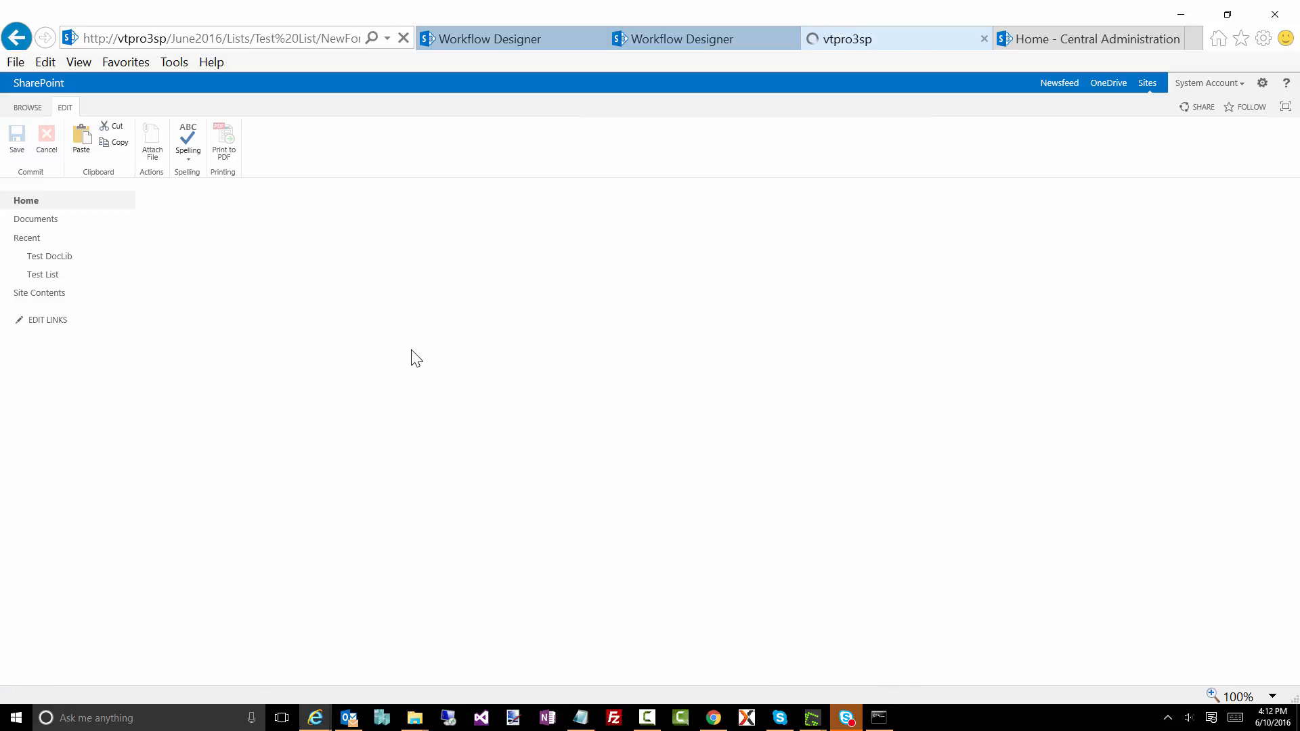
# Start the Simple Debugging Workflow on the test4 item.
pyautogui.click(316, 332)
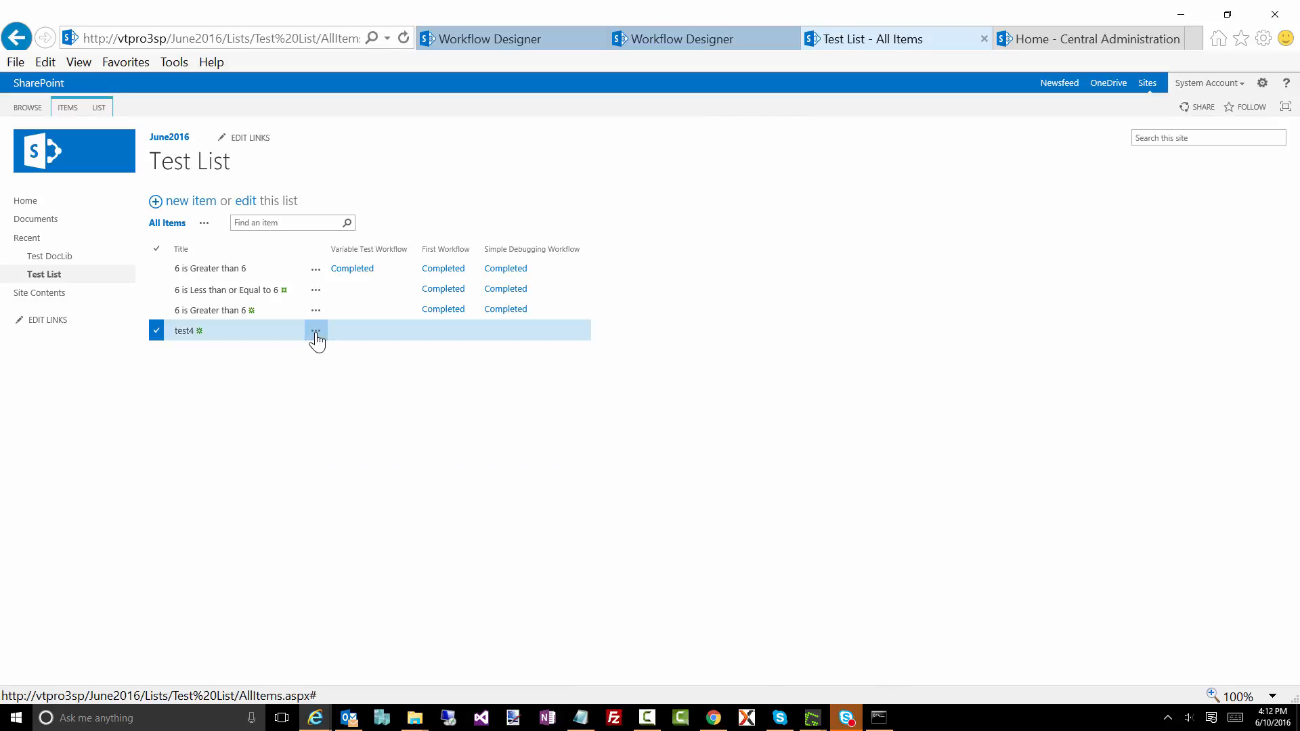
pyautogui.click(338, 417)
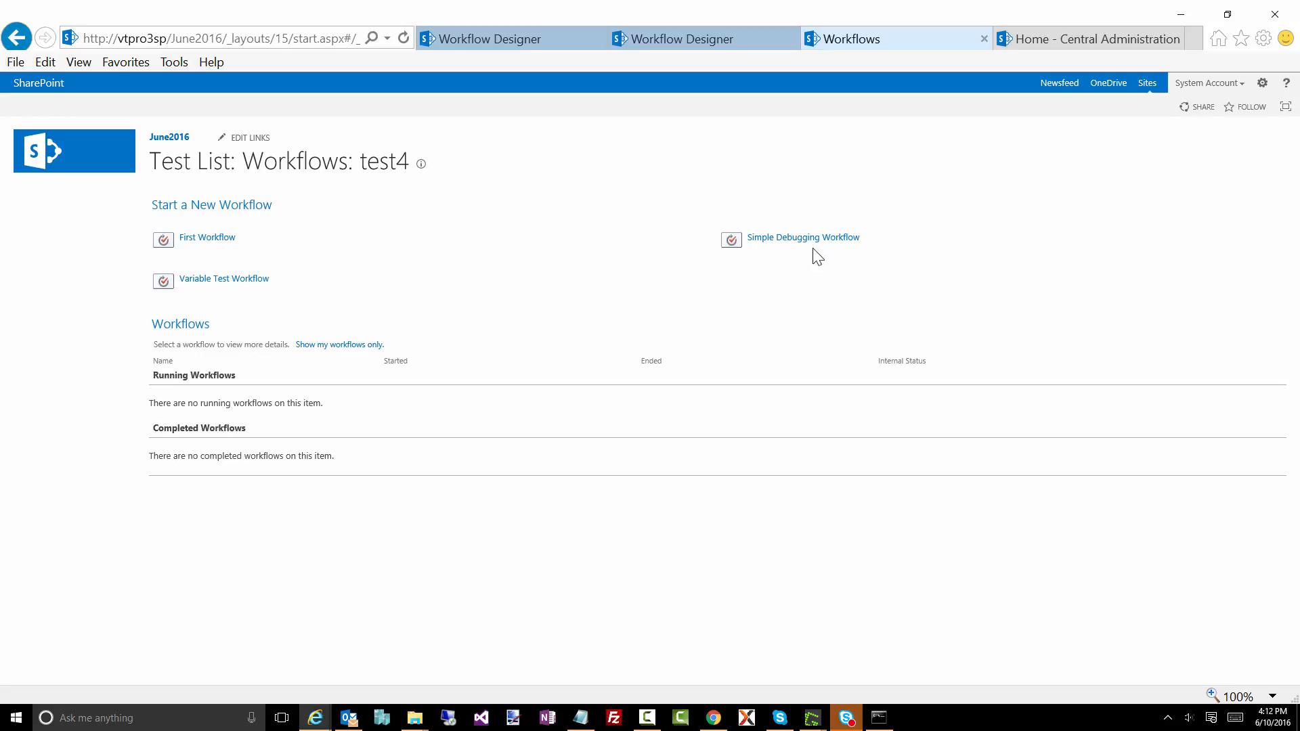
pyautogui.click(813, 244)
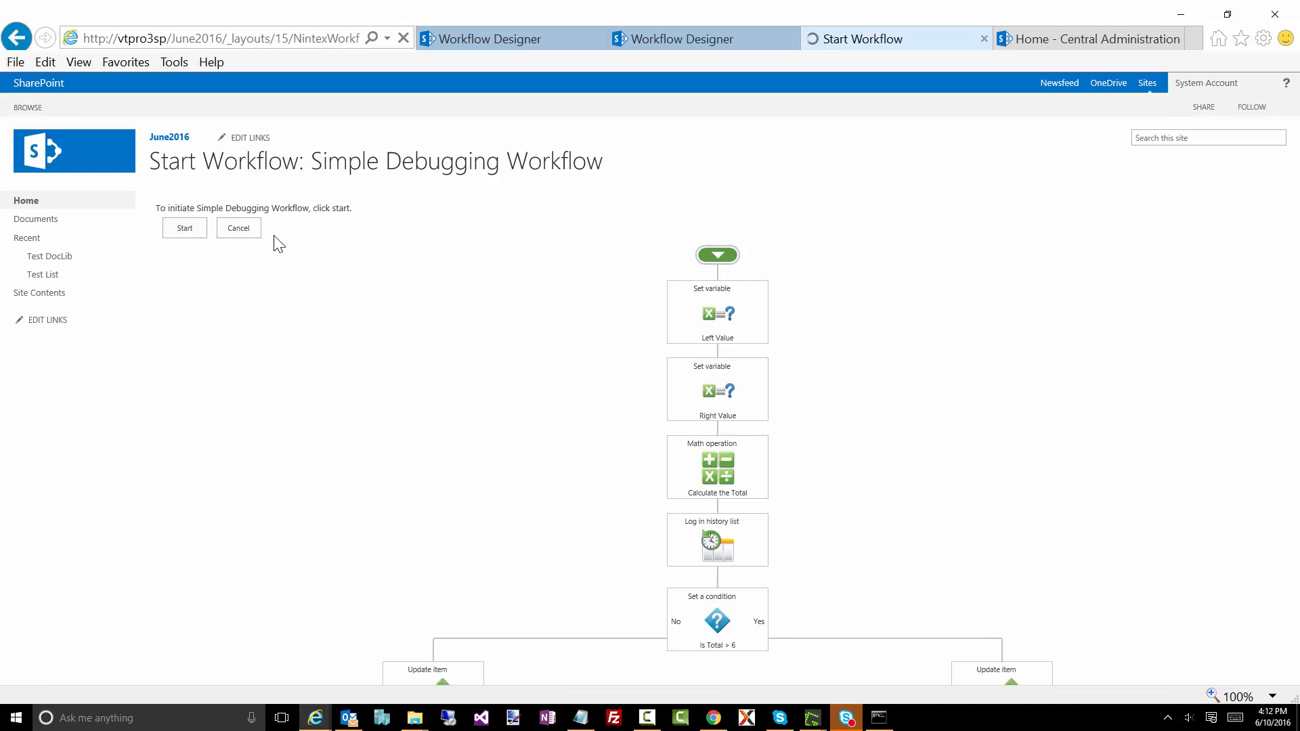
pyautogui.click(192, 228)
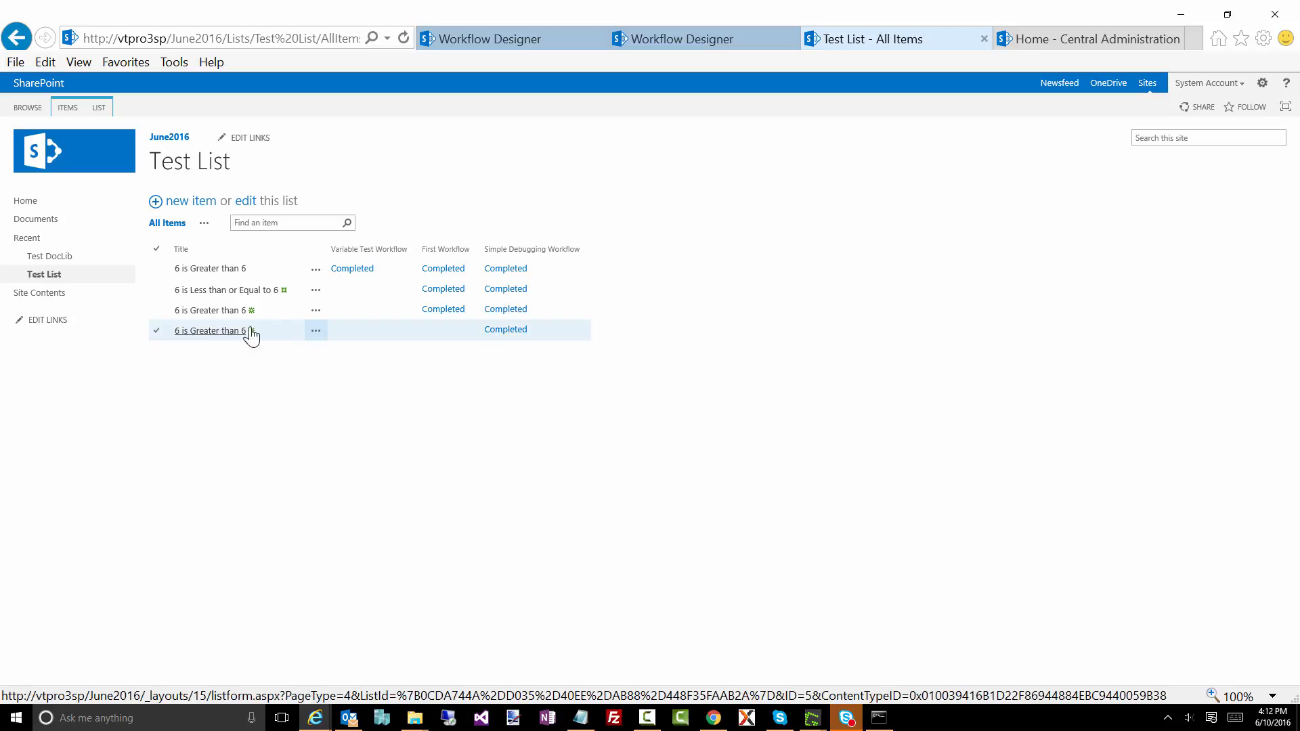
# Open the newest item's Simple Debugging Workflow status and examine the logged numTotal and numSix values in the workflow history.
pyautogui.click(505, 331)
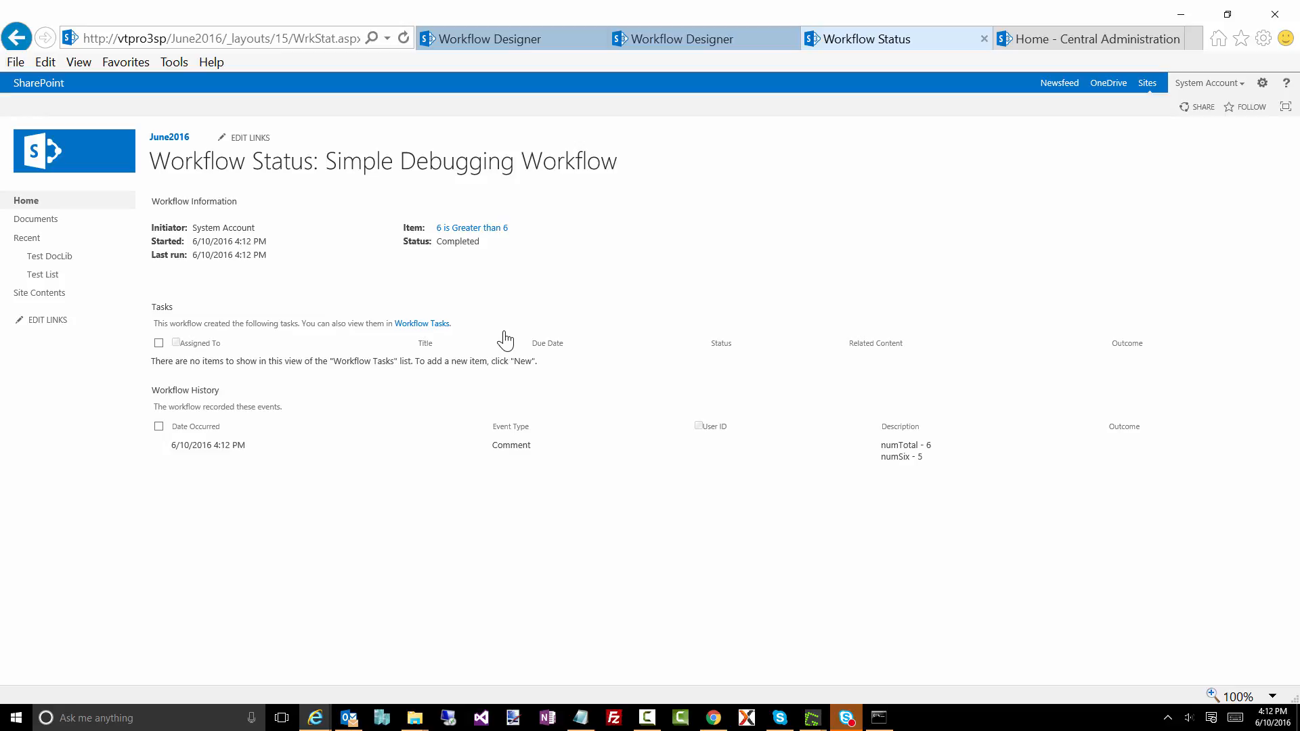
pyautogui.moveTo(885, 450); pyautogui.dragTo(920, 462)
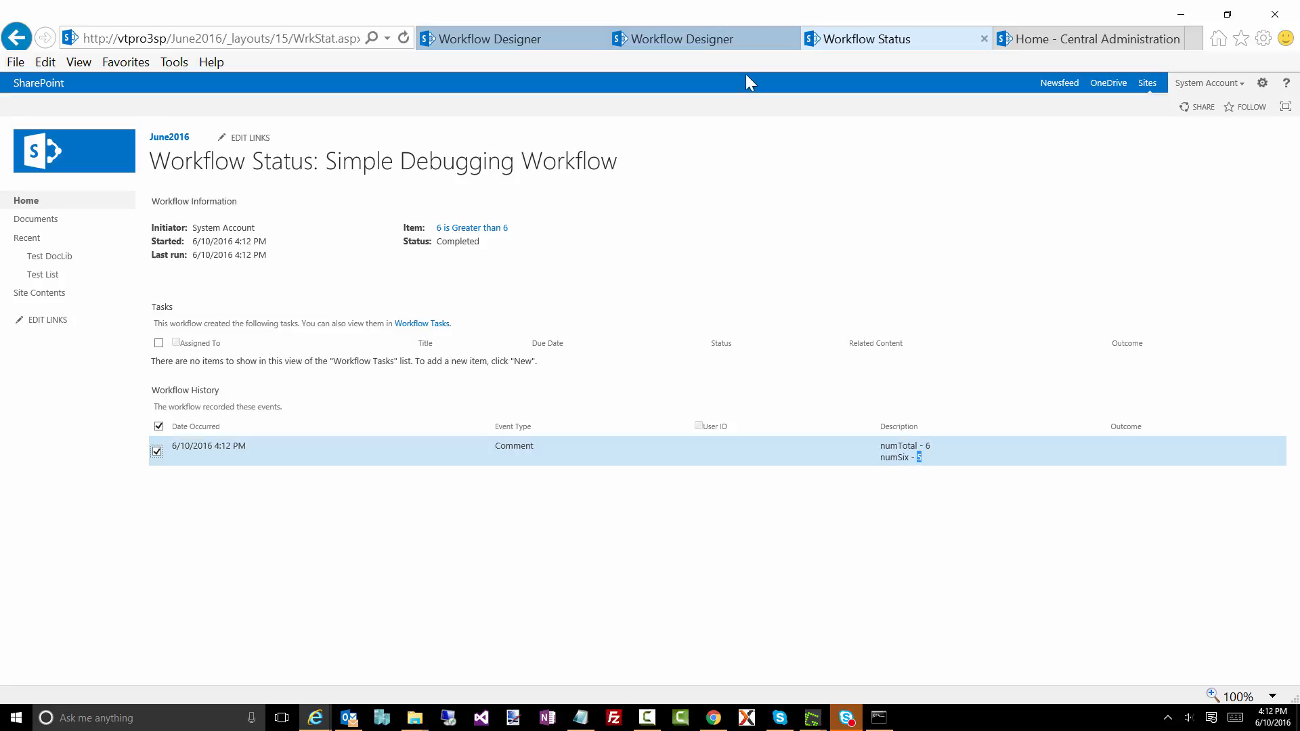
# In the workflow designer, check the default value of the numSix workflow variable and close the variable dialogs without saving.
pyautogui.click(668, 35)
pyautogui.click(668, 395)
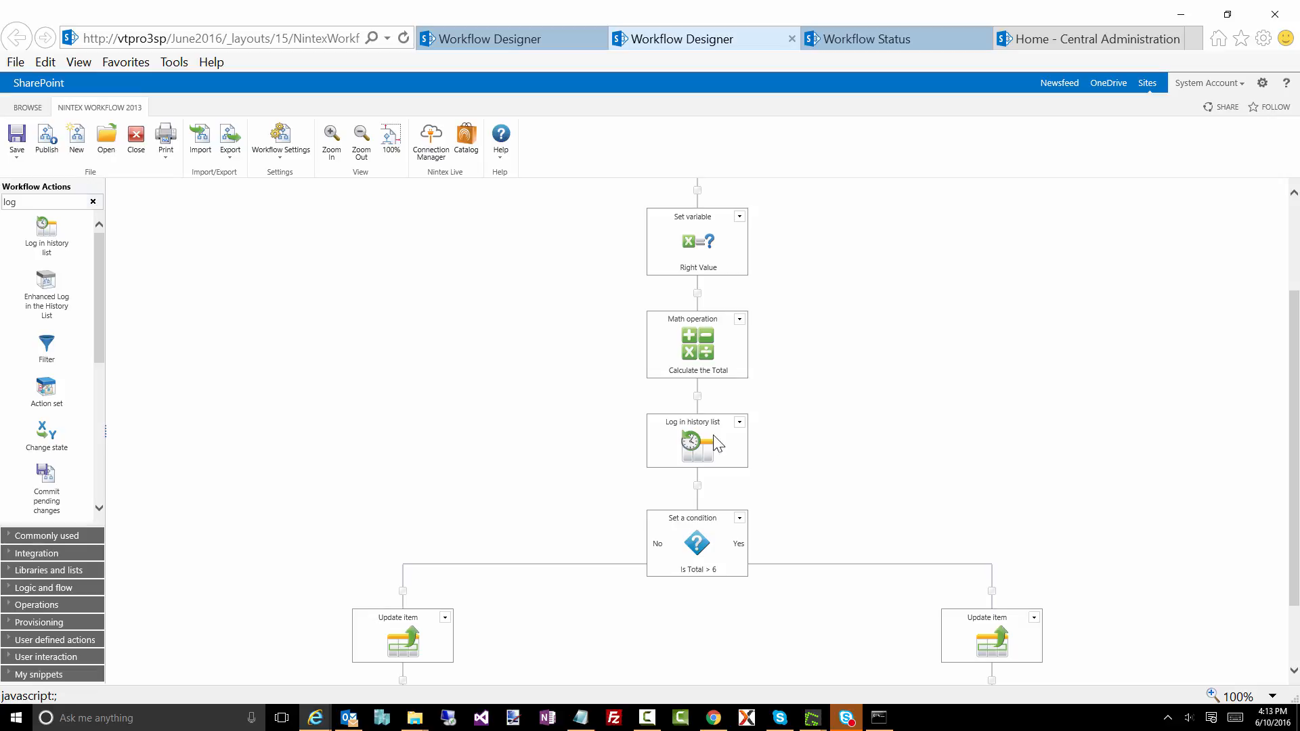
pyautogui.click(280, 156)
pyautogui.click(289, 190)
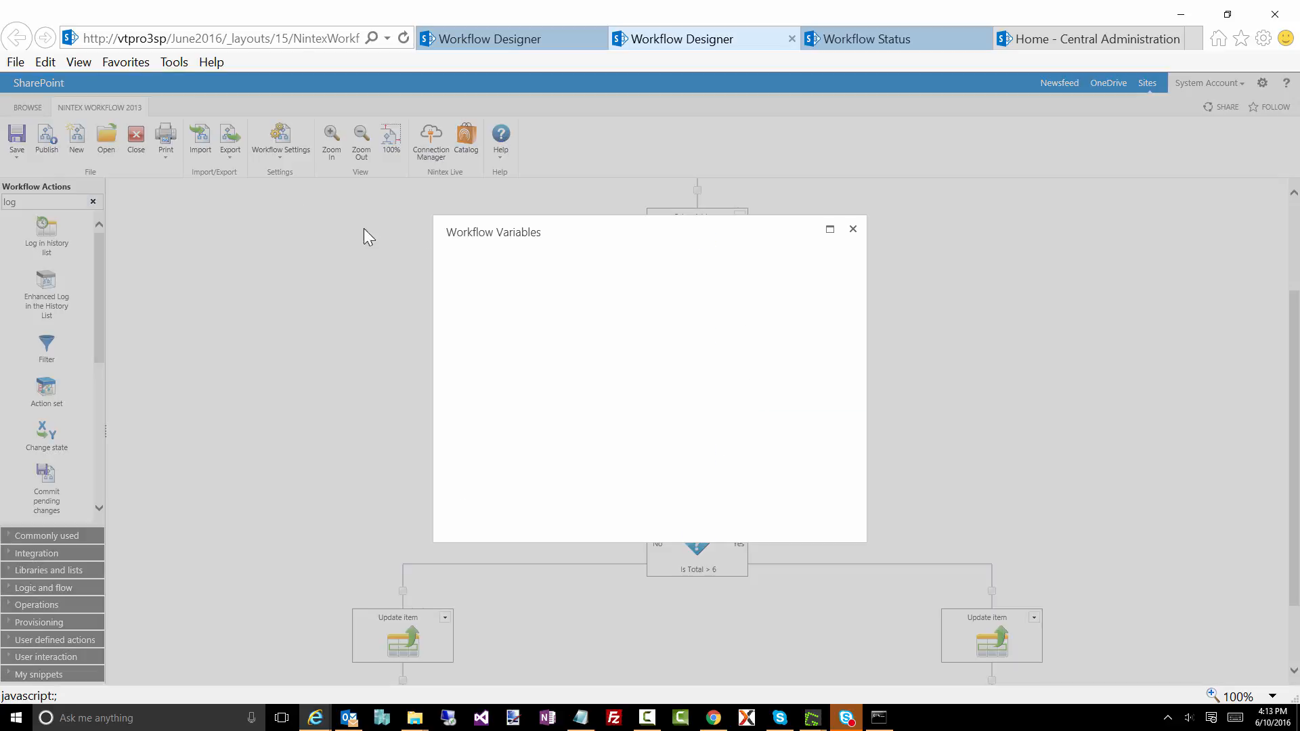
pyautogui.click(503, 423)
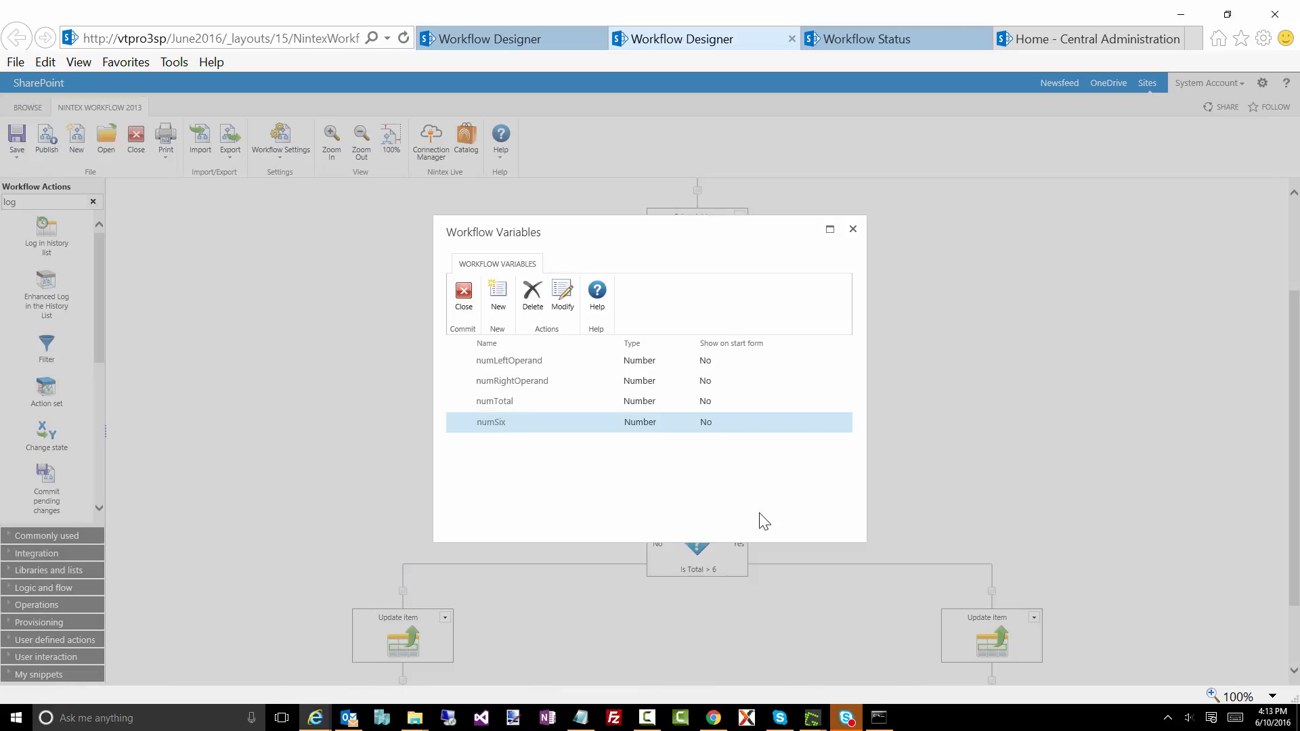
pyautogui.click(562, 301)
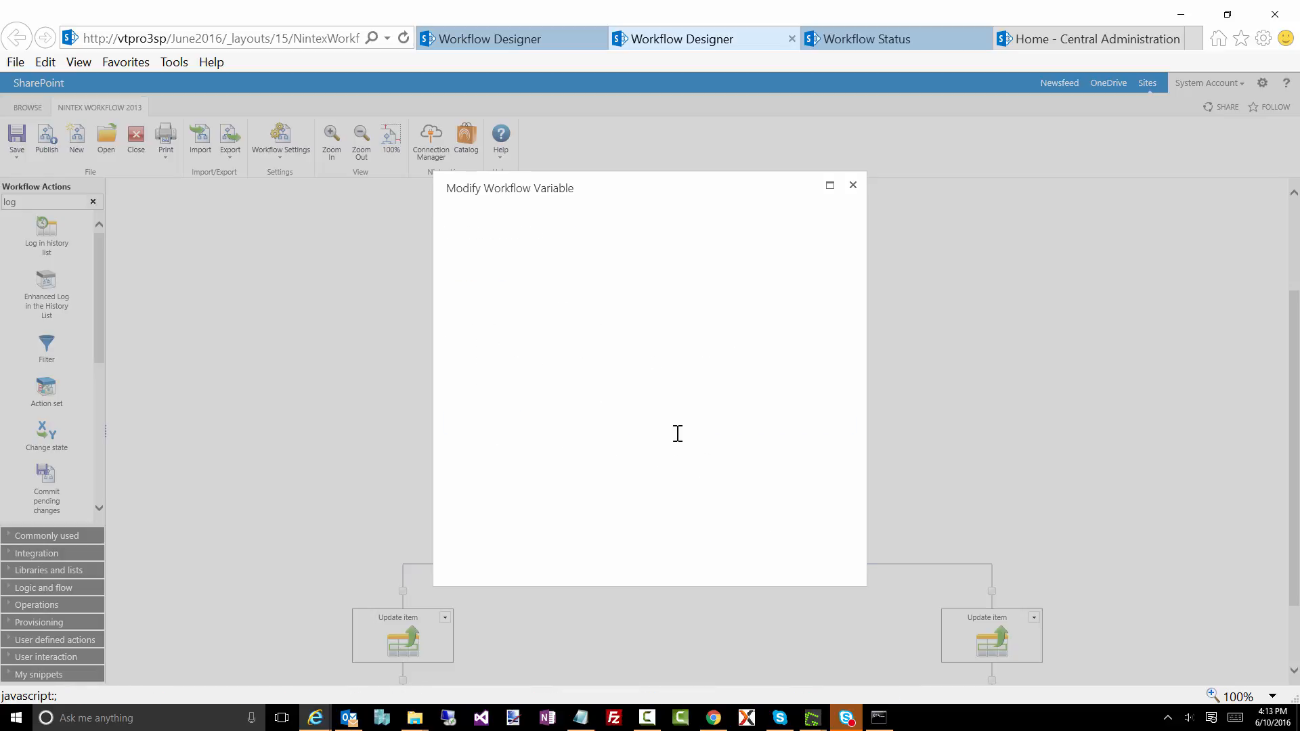
pyautogui.doubleClick(601, 437)
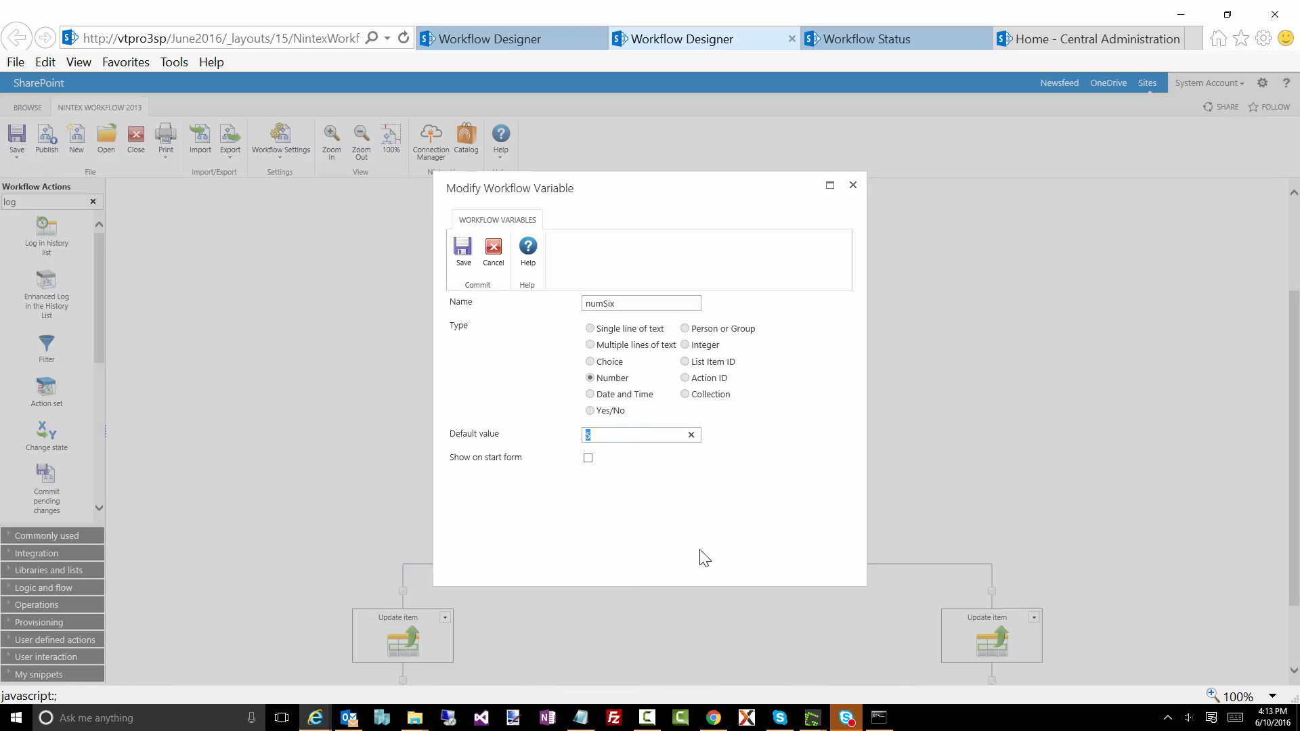
pyautogui.click(852, 187)
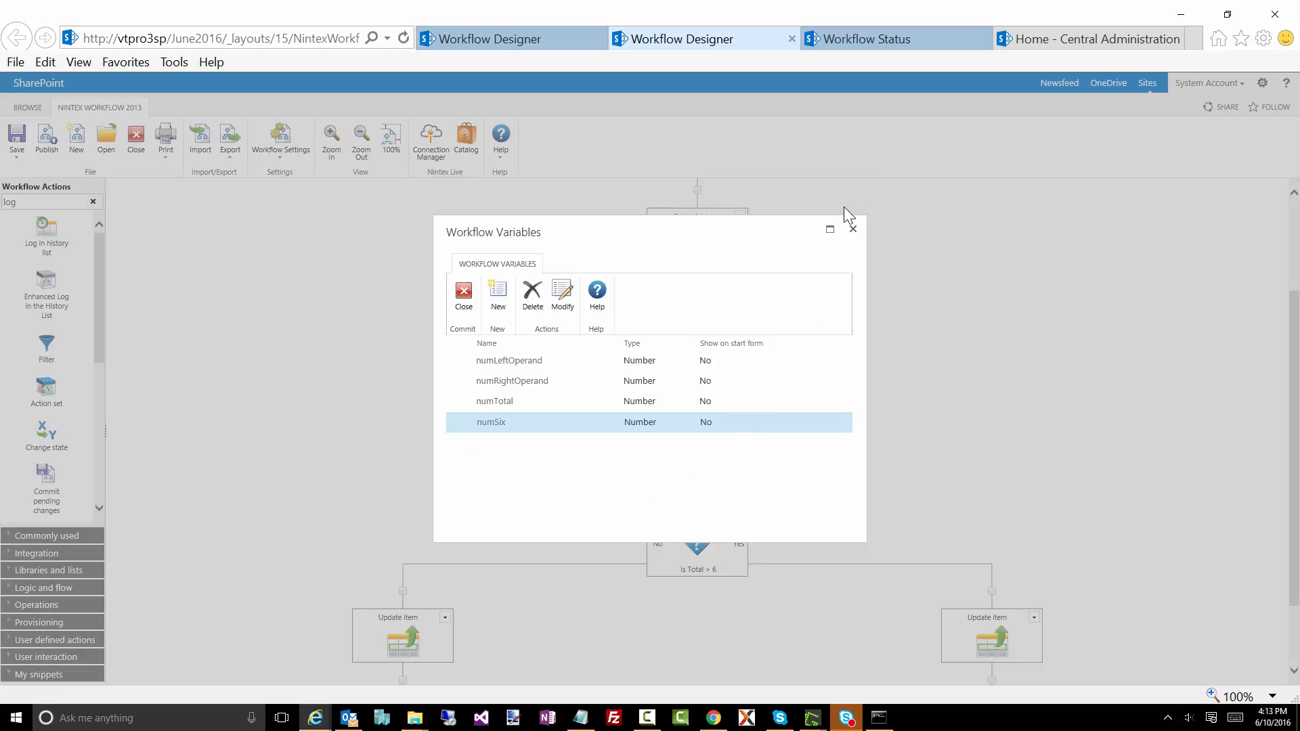
pyautogui.click(850, 228)
# Add a Call web service action between Log in history list and the Is Total > 6 condition, and open its configuration.
pyautogui.scroll(-3, 450, 414)
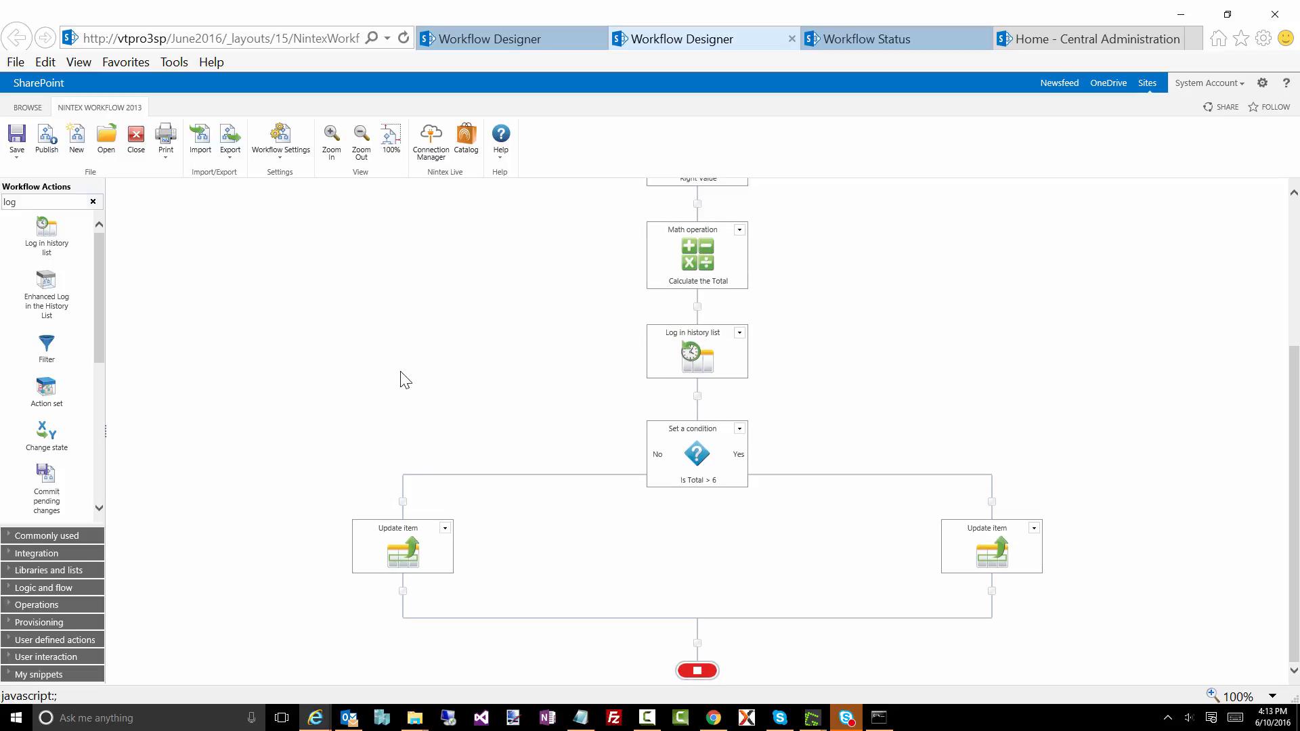
pyautogui.doubleClick(55, 200)
pyautogui.write('call web')
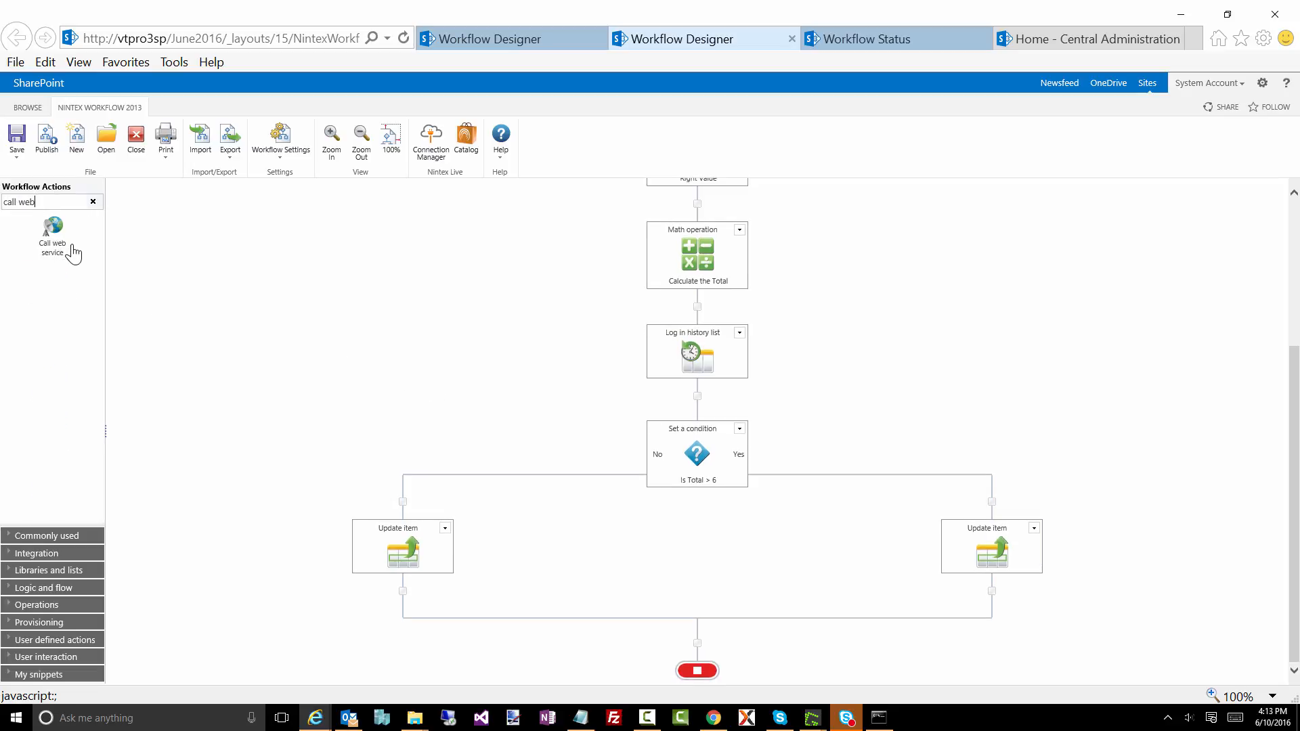
pyautogui.moveTo(54, 232); pyautogui.dragTo(697, 398)
pyautogui.doubleClick(697, 453)
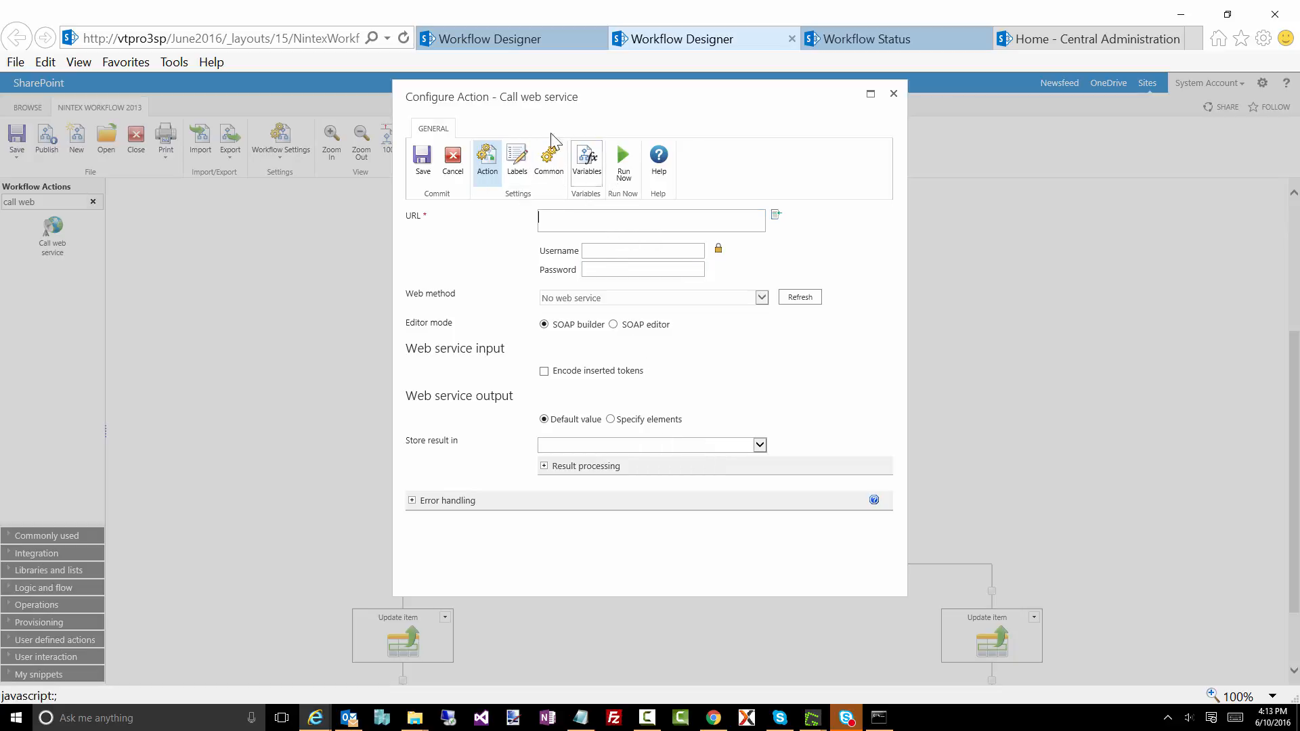
# Create a workflow variable named textWebServiceData of type Single line of text from the Call web service configuration.
pyautogui.click(558, 444)
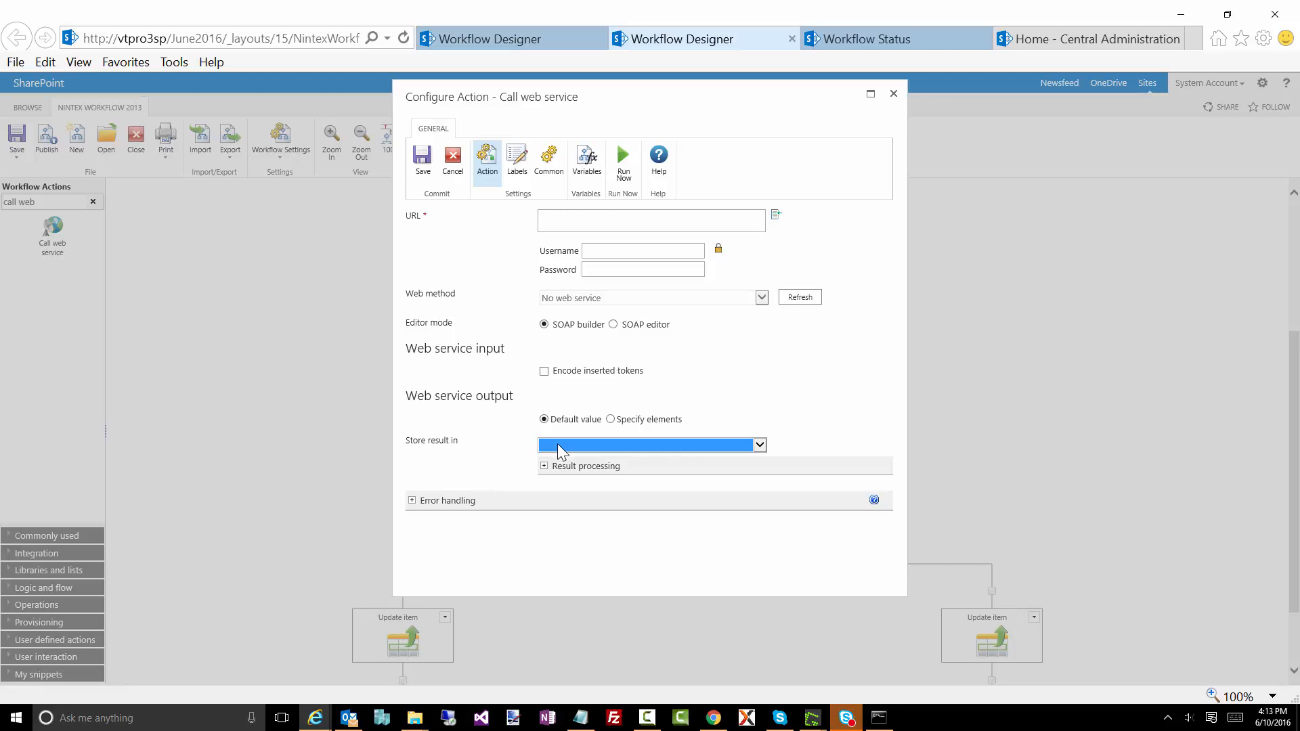
pyautogui.click(512, 435)
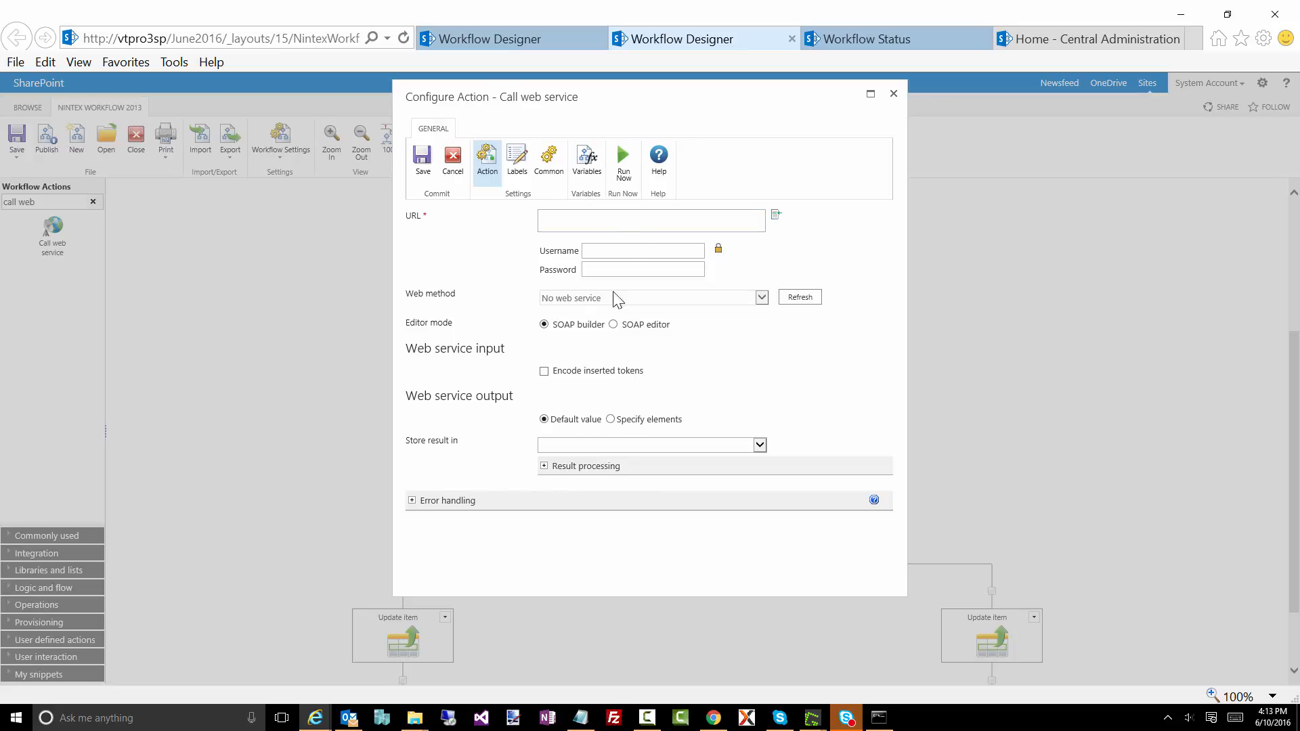
pyautogui.click(586, 159)
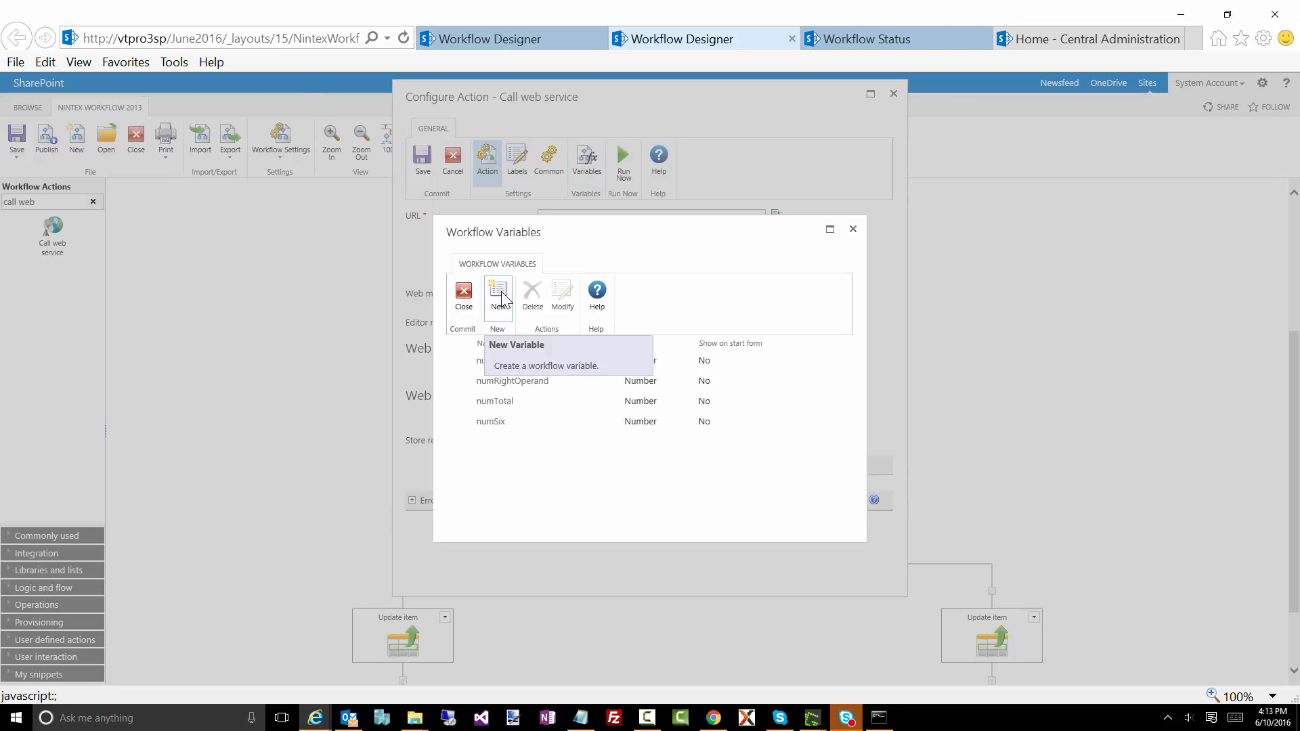
pyautogui.click(500, 297)
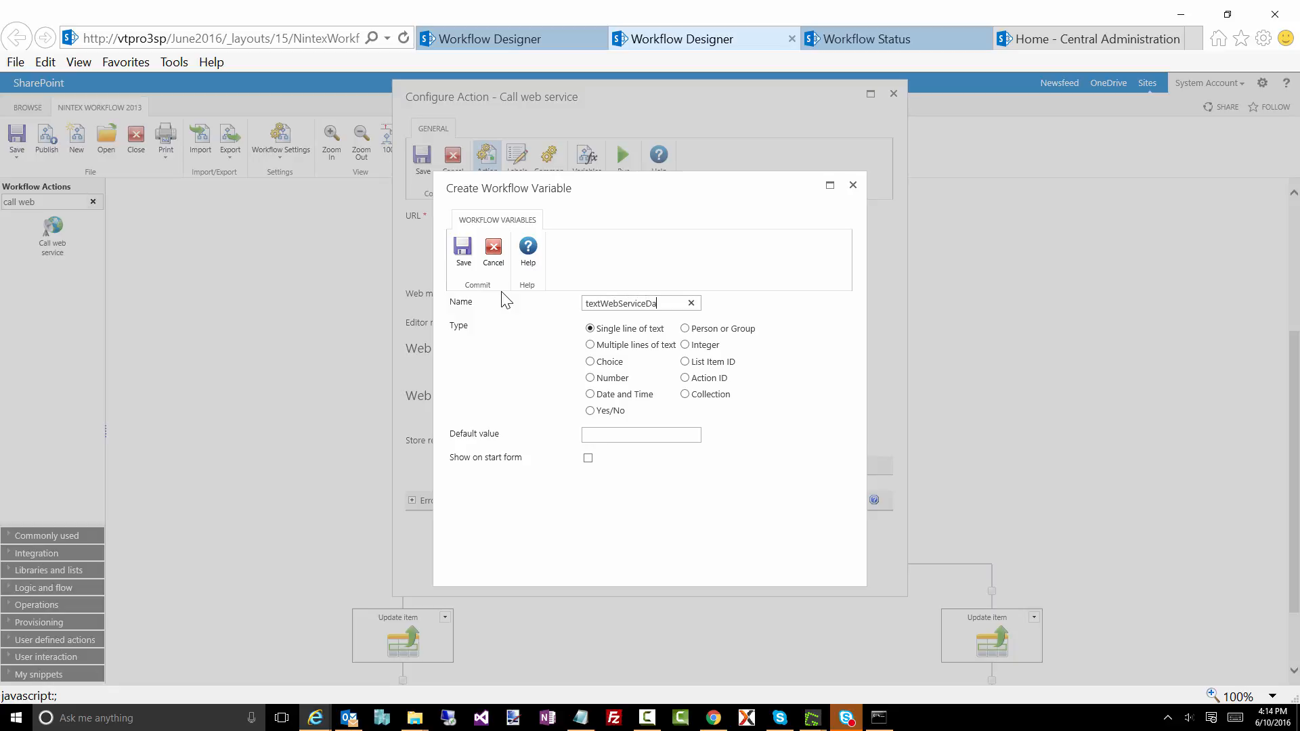
pyautogui.click(463, 249)
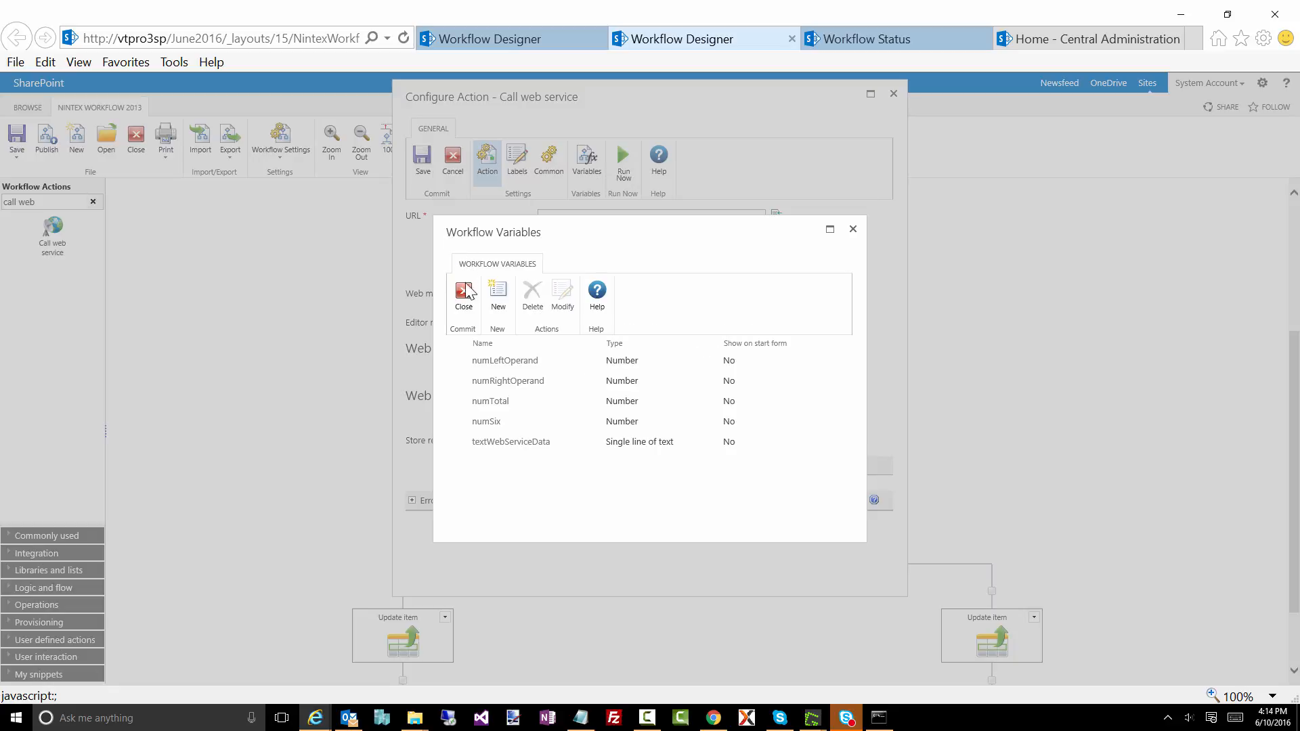
pyautogui.click(469, 308)
# Store the web service result in textWebServiceData and save the Call web service configuration.
pyautogui.click(571, 447)
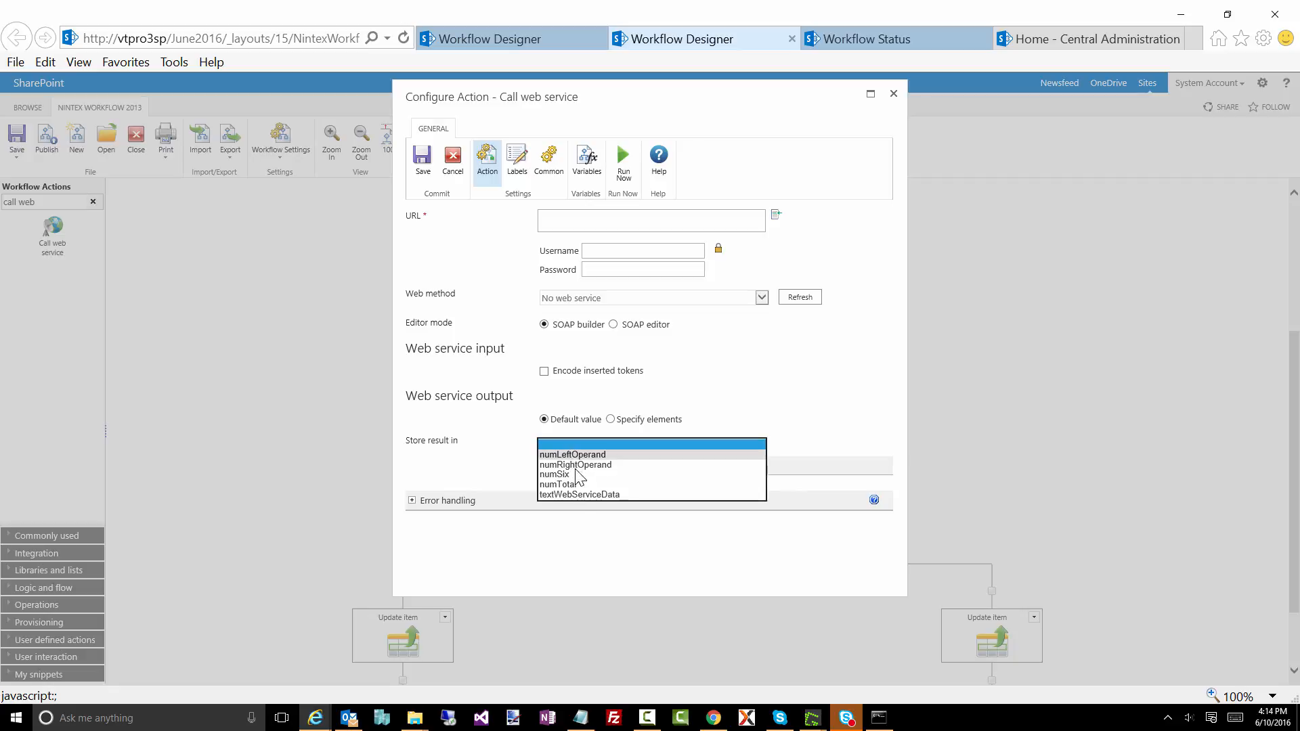
pyautogui.click(575, 495)
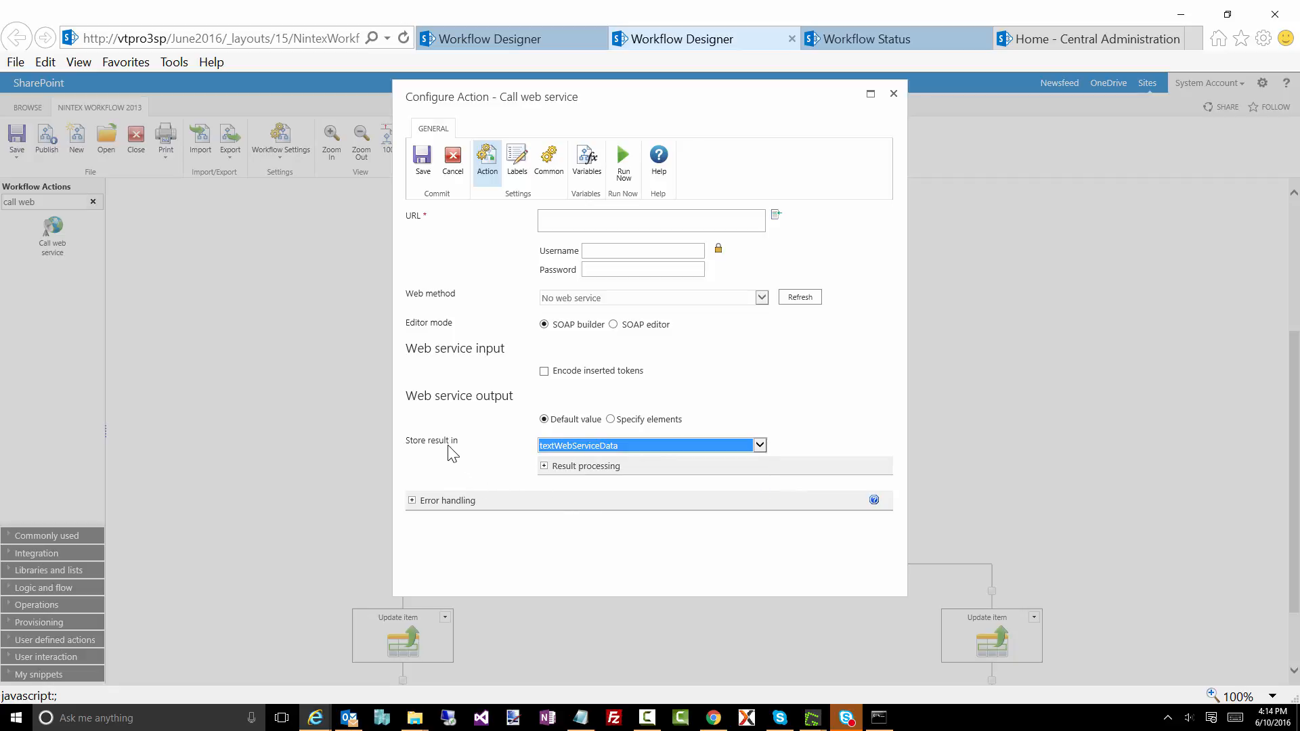
pyautogui.click(421, 162)
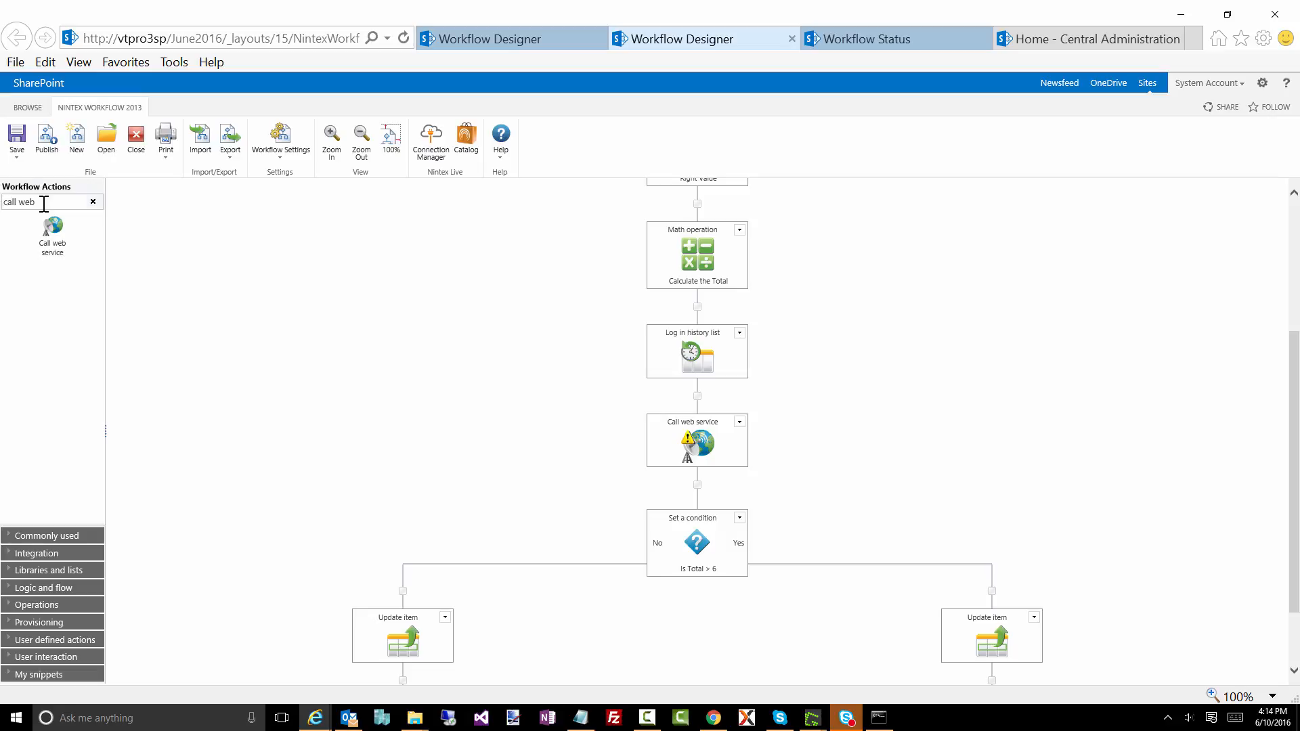
# Add a Send notification action between Call web service and the Is Total > 6 condition, and open its configuration.
pyautogui.write('send')
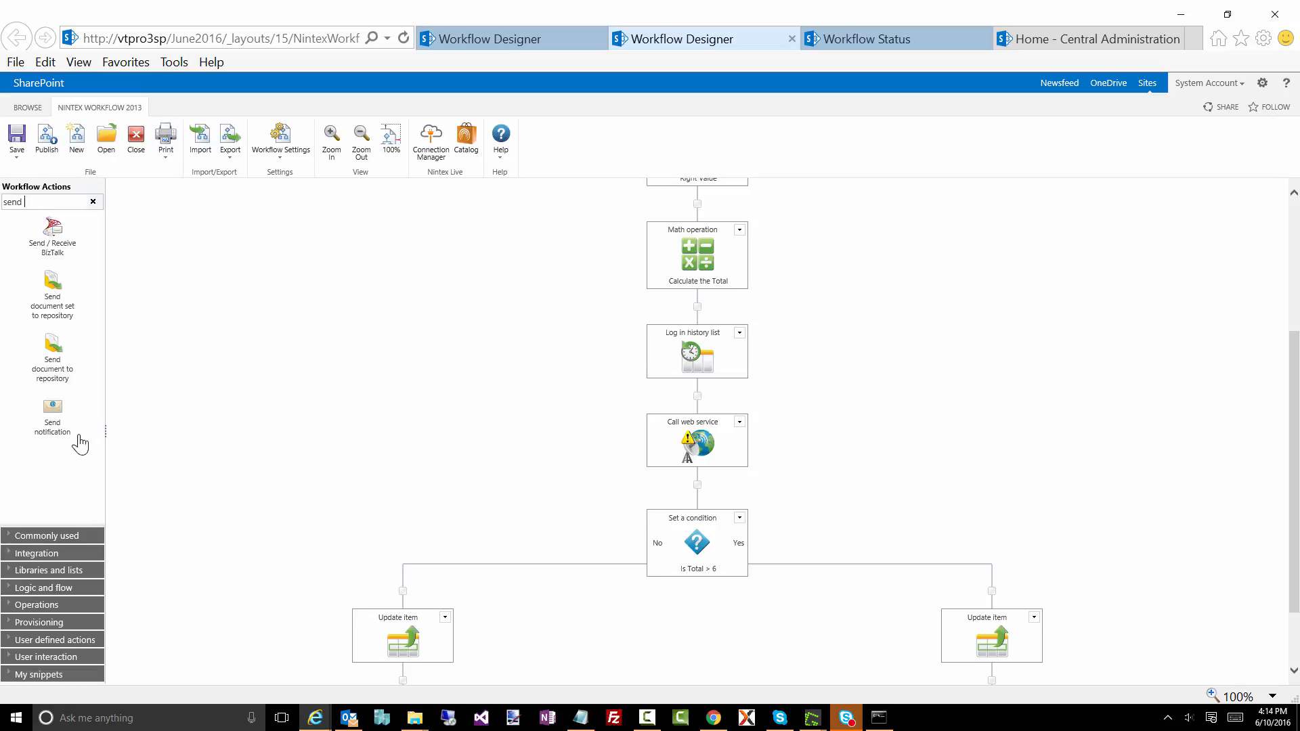
pyautogui.moveTo(54, 415); pyautogui.dragTo(700, 492)
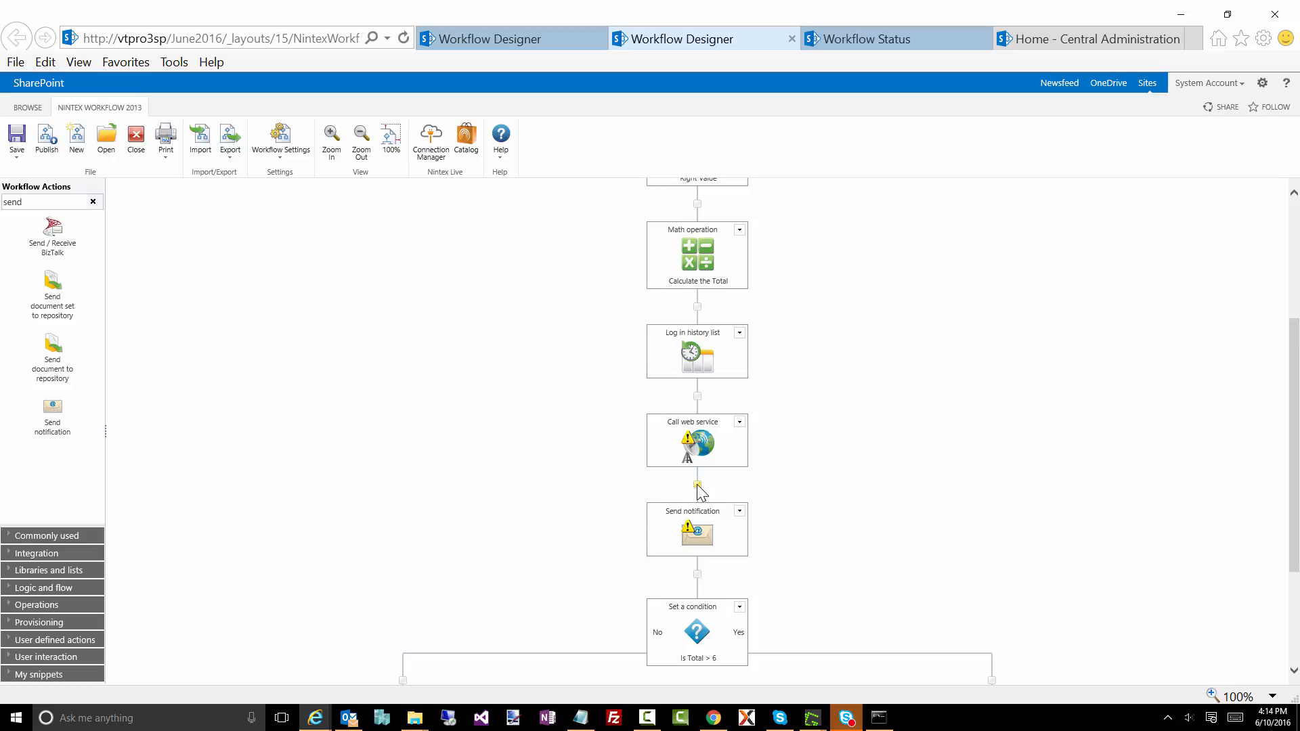
pyautogui.doubleClick(708, 528)
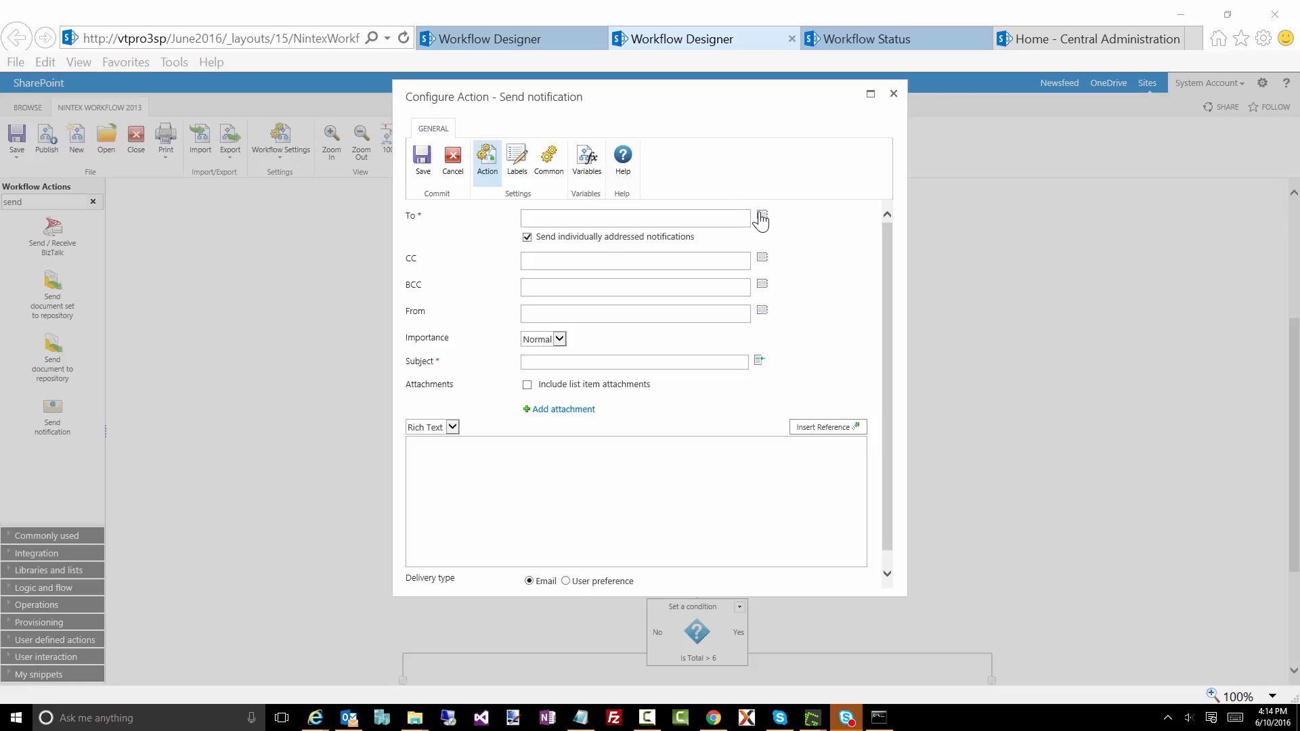
# Address the notification to the workflow Initiator and set its subject to "Web Service XML Data".
pyautogui.click(762, 217)
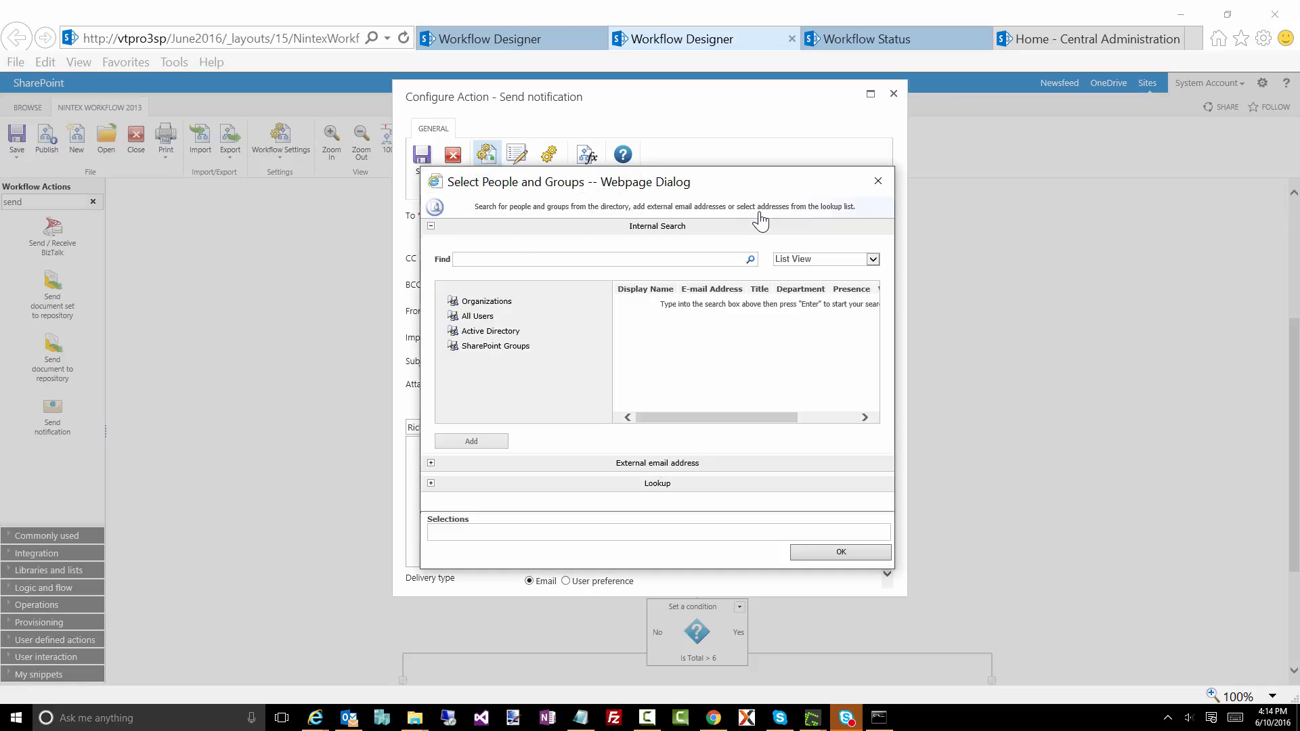
pyautogui.click(502, 484)
pyautogui.doubleClick(460, 346)
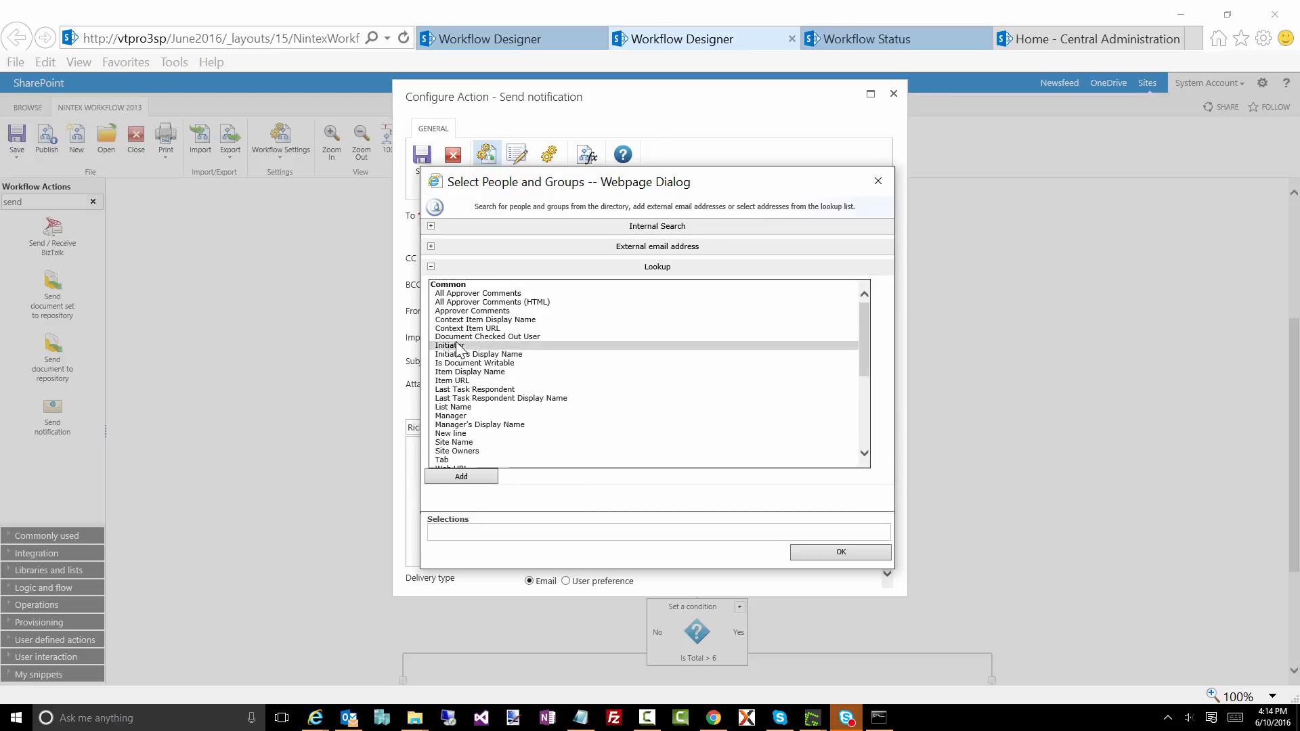
pyautogui.click(802, 552)
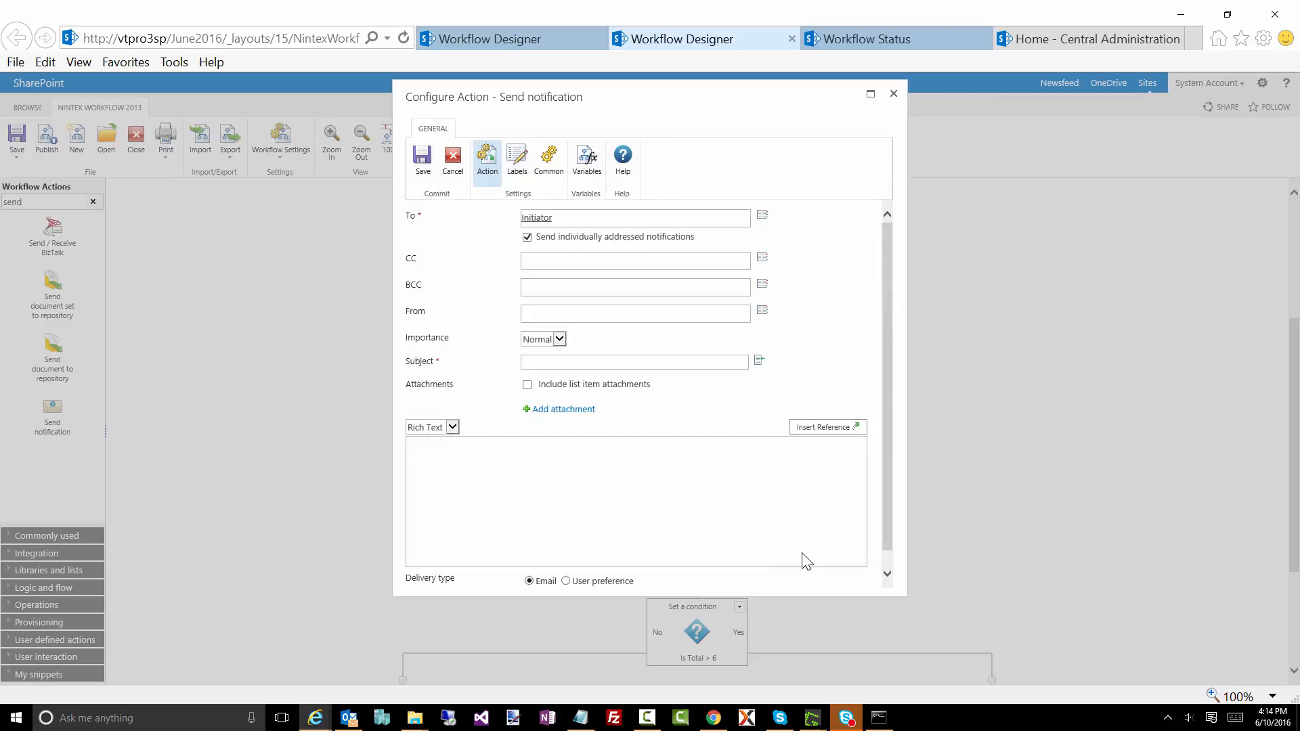
pyautogui.click(549, 362)
pyautogui.write('Web Service XML Data')
# Attach a new file named WebService.txt containing the textWebServiceData variable to the notification, and save the action.
pyautogui.click(555, 409)
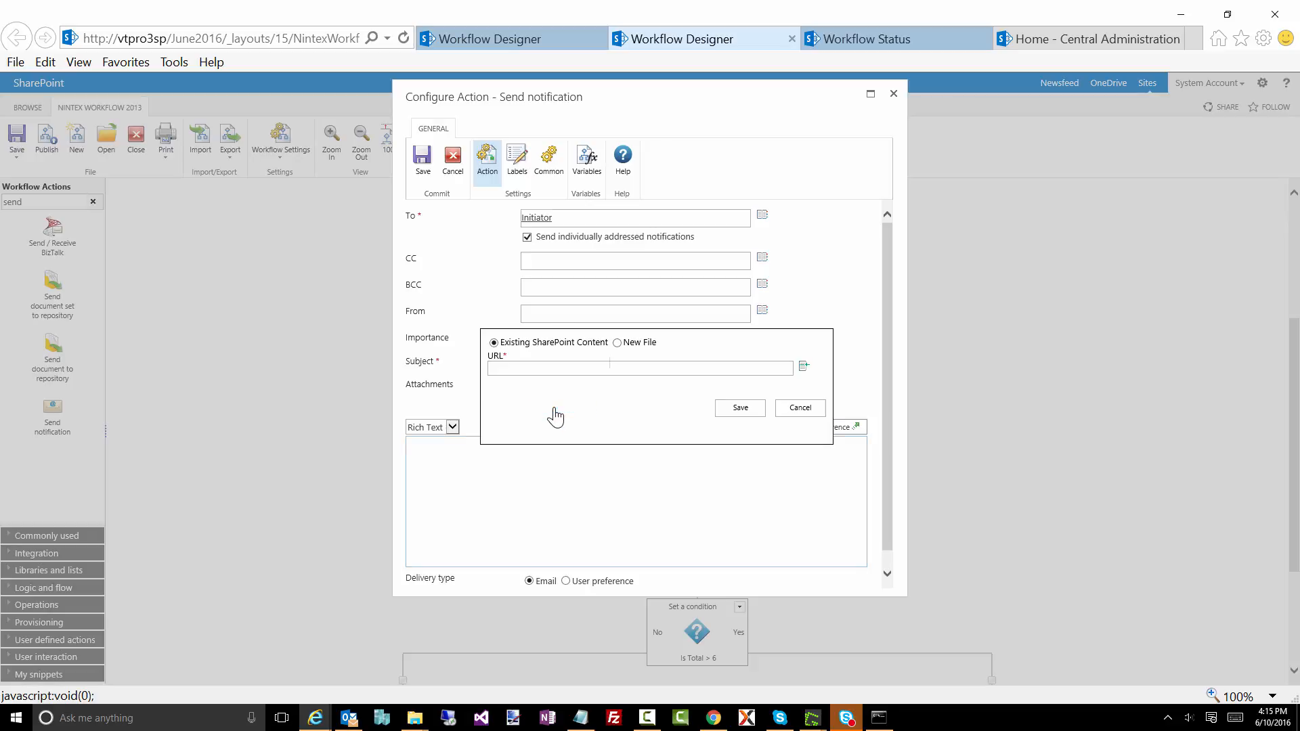
pyautogui.click(617, 343)
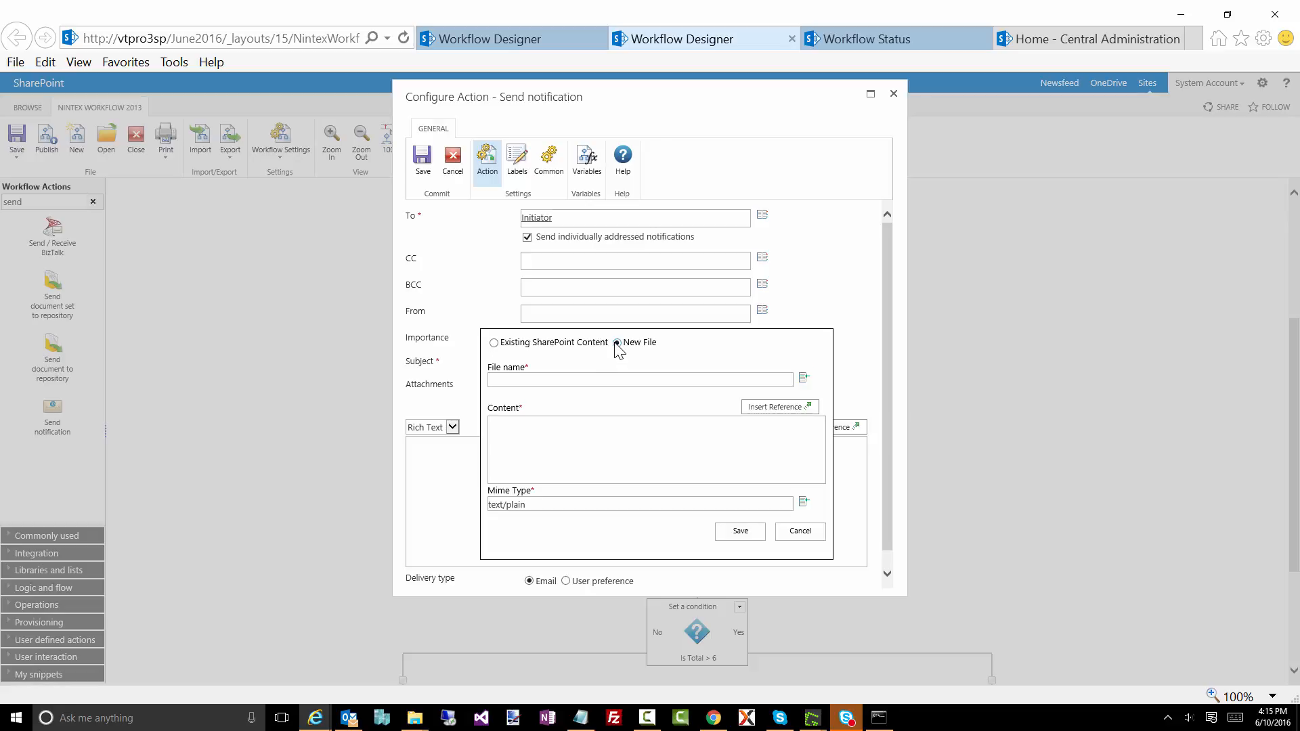
pyautogui.click(570, 380)
pyautogui.write('WebService.txt')
pyautogui.click(558, 440)
pyautogui.click(775, 407)
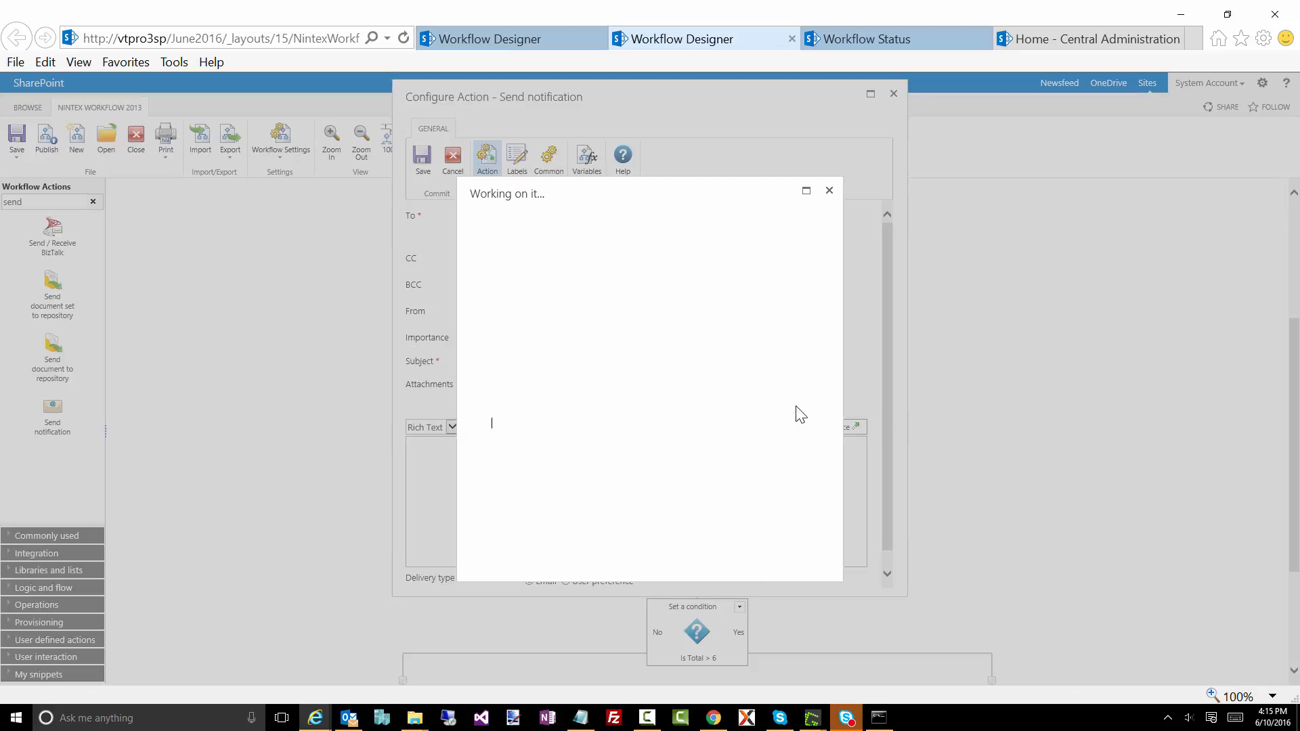
pyautogui.click(741, 221)
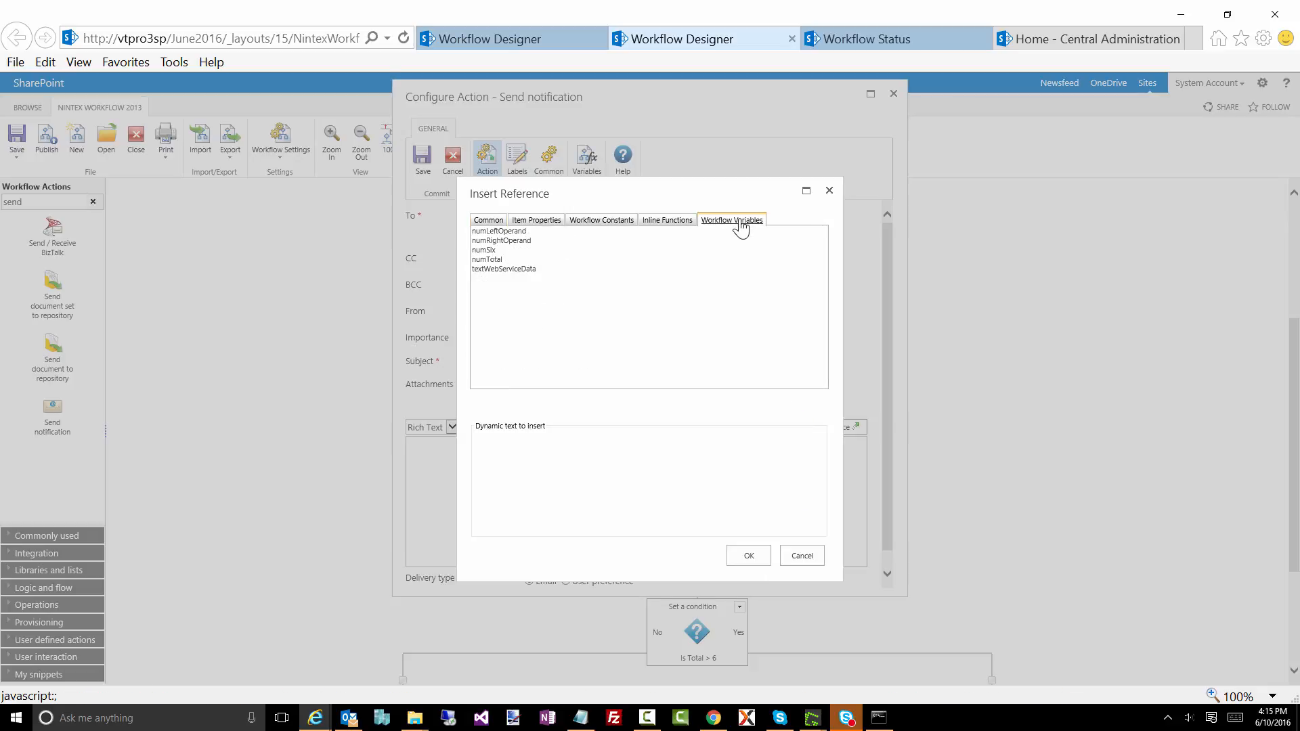
pyautogui.click(534, 269)
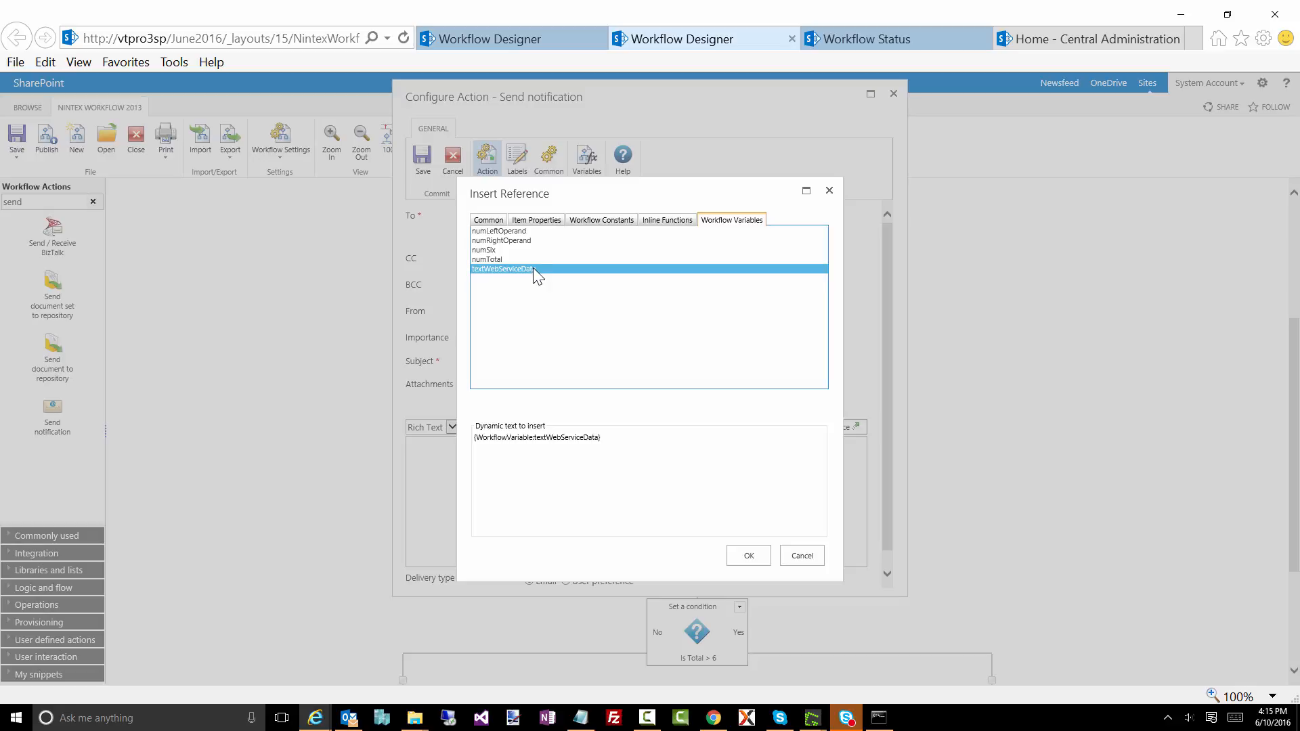
pyautogui.click(746, 555)
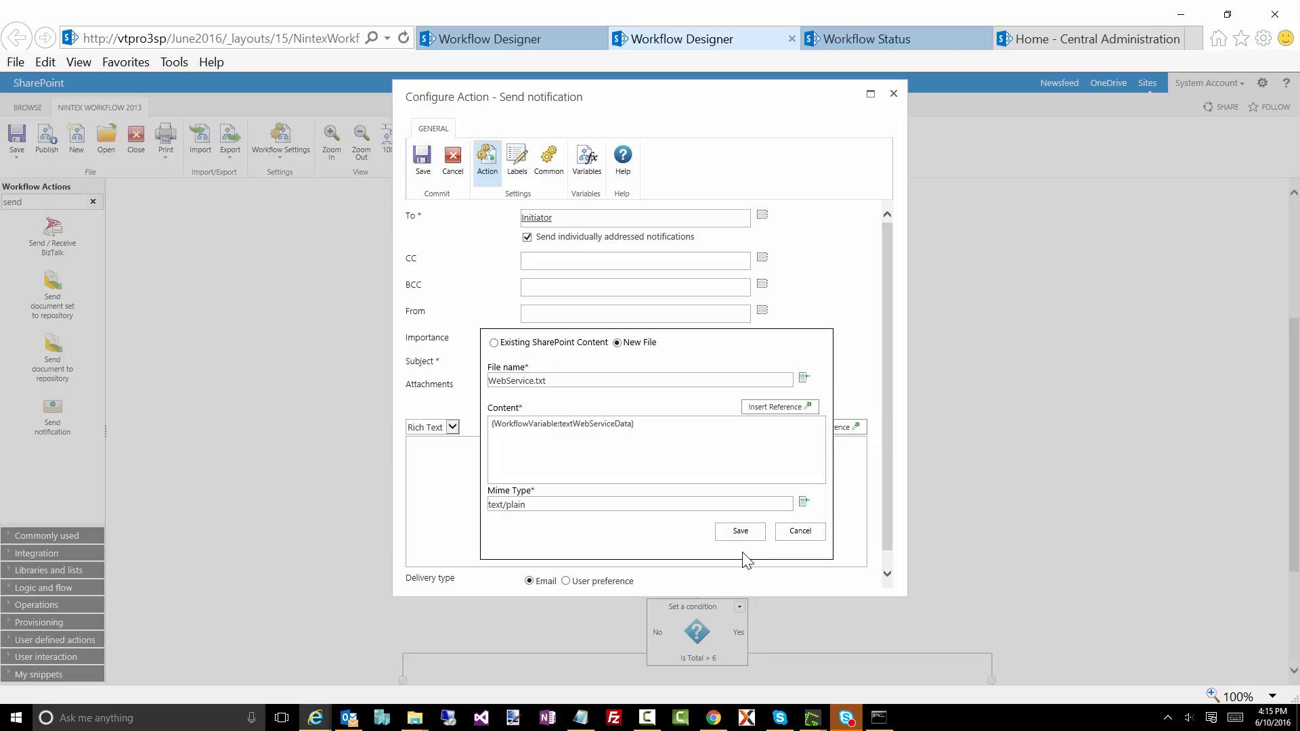
pyautogui.click(739, 532)
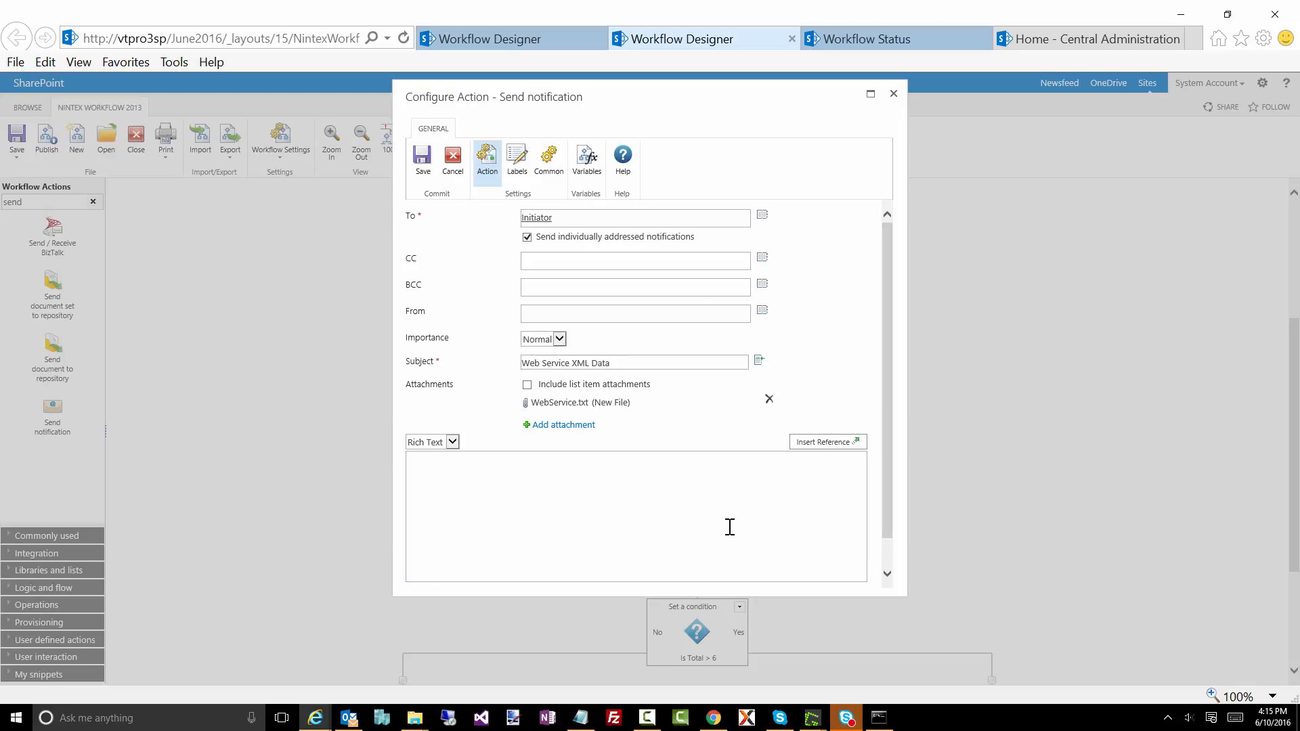
pyautogui.click(427, 170)
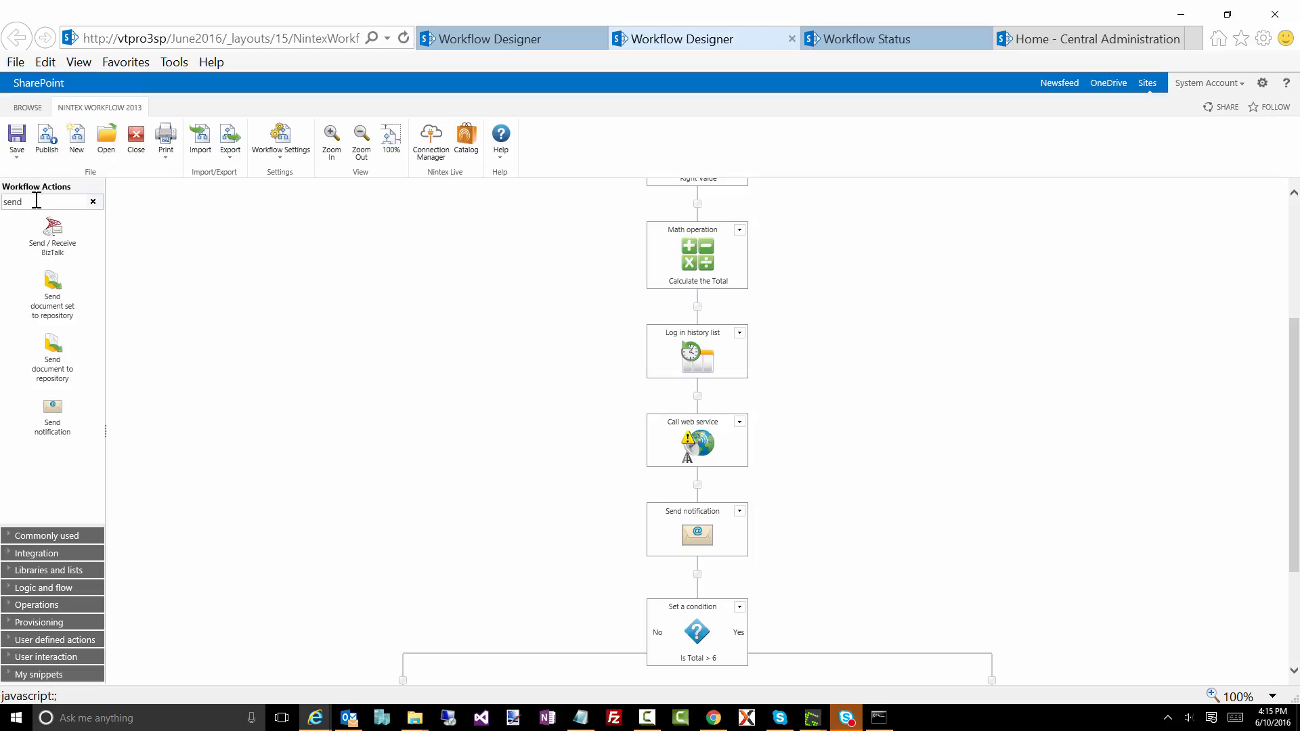
# Search the workflow actions for "query xml".
pyautogui.moveTo(36, 201); pyautogui.dragTo(3, 204)
pyautogui.write('query')
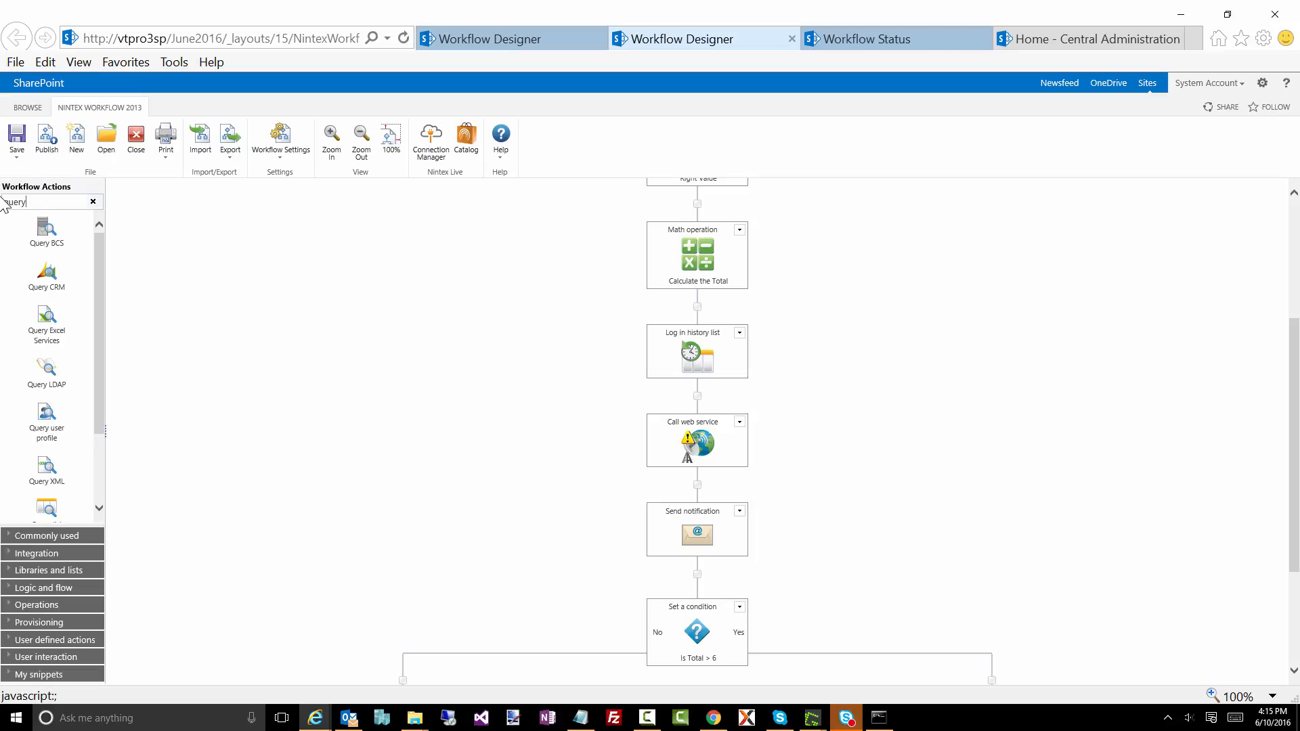
pyautogui.write(' xml')
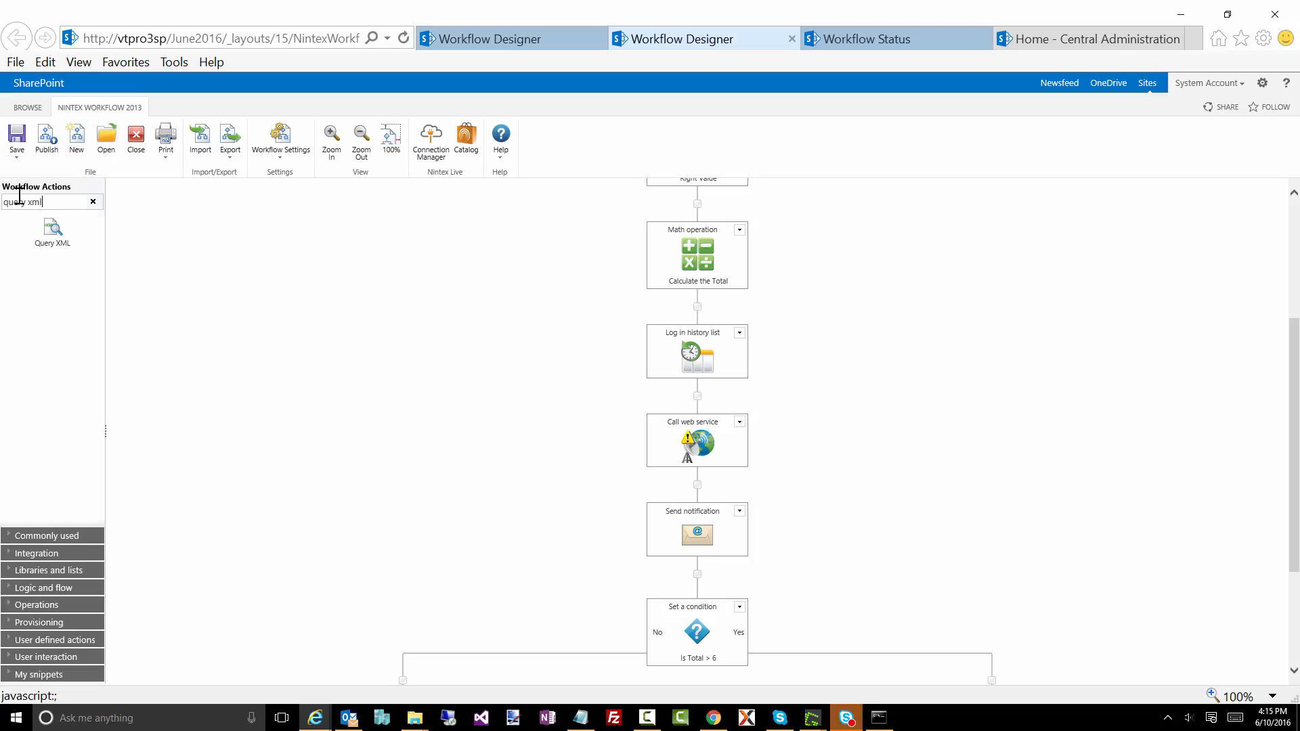